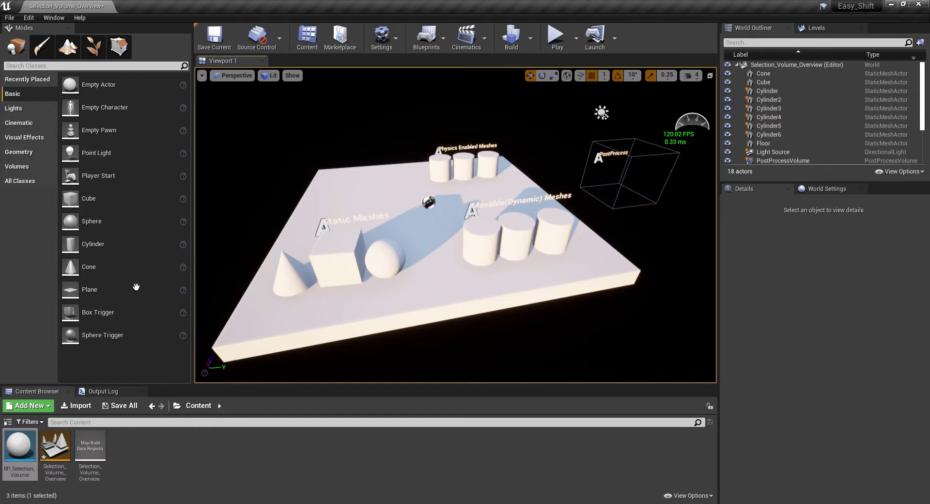
# Find the Editor Scripting Utilities plugin in the plugin browser by searching "editor scr" and check whether it is enabled
pyautogui.click(31, 18)
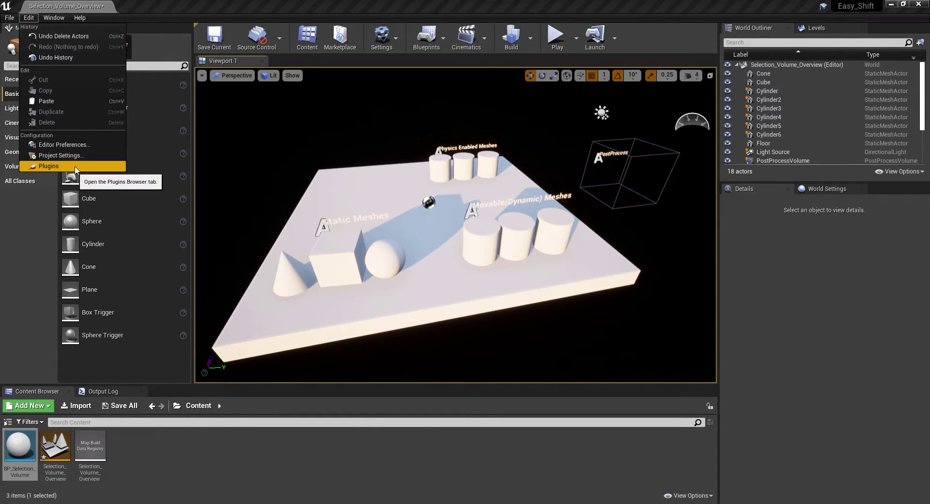
pyautogui.click(61, 165)
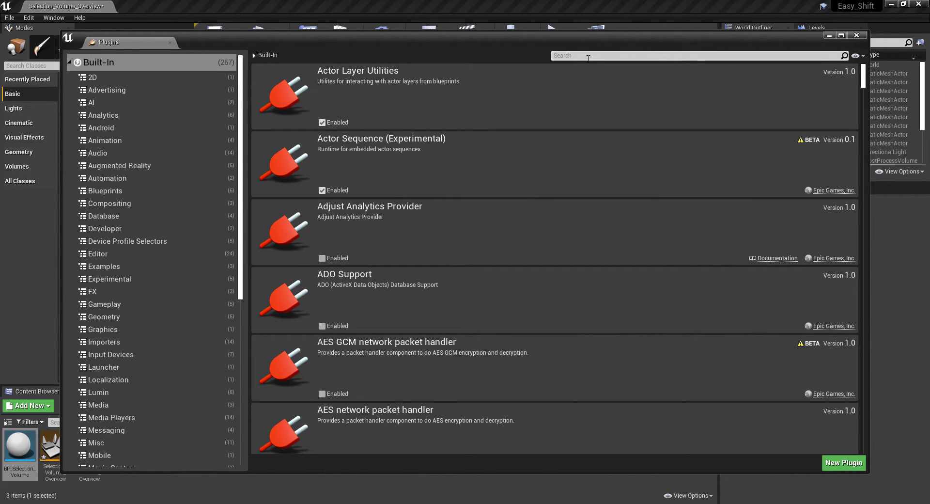
pyautogui.write('ed')
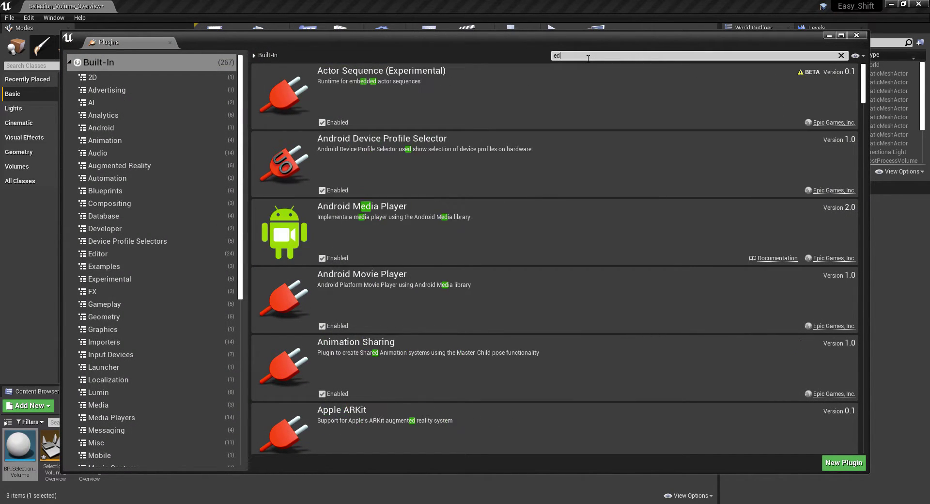
pyautogui.write('itor scr')
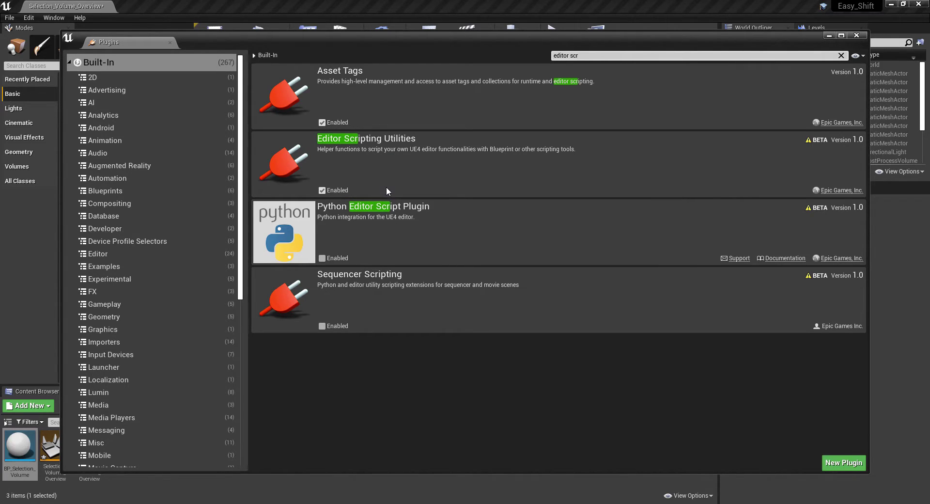
pyautogui.click(856, 37)
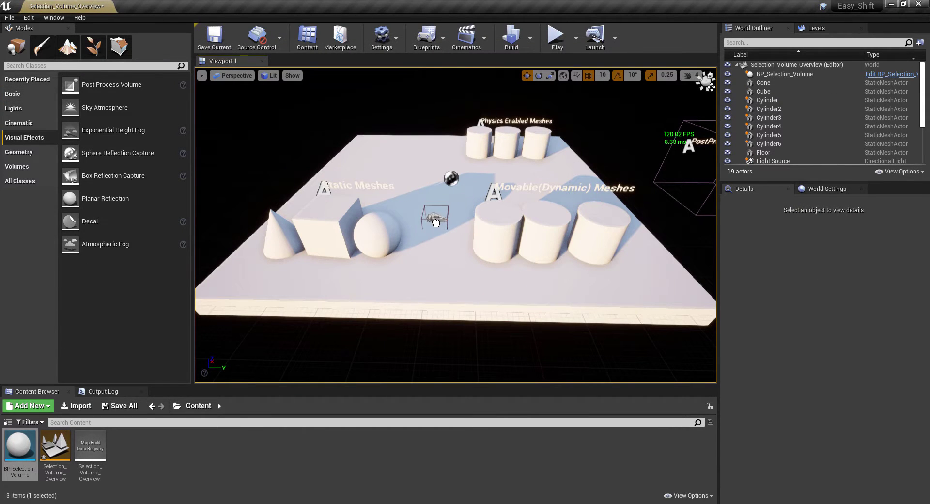
# Move the BP_Selection_Volume actor to X -170, Y -190, Z 60 above the floor
pyautogui.click(438, 217)
pyautogui.press('f')
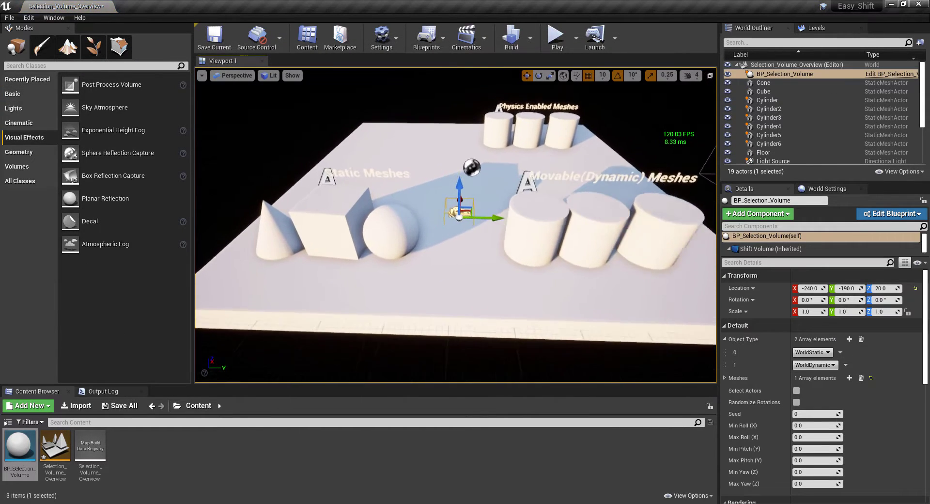
pyautogui.moveTo(469, 208); pyautogui.dragTo(478, 176)
pyautogui.moveTo(445, 204)
pyautogui.mouseDown(button='right')
pyautogui.moveTo(477, 206)
pyautogui.moveTo(465, 213)
pyautogui.moveTo(489, 227)
pyautogui.moveTo(445, 203)
pyautogui.mouseUp(button='right')
pyautogui.moveTo(440, 222); pyautogui.dragTo(396, 194)
pyautogui.moveTo(432, 225); pyautogui.dragTo(365, 208, button='right')
pyautogui.keyDown('alt'); pyautogui.moveTo(351, 206); pyautogui.dragTo(468, 238); pyautogui.keyUp('alt')
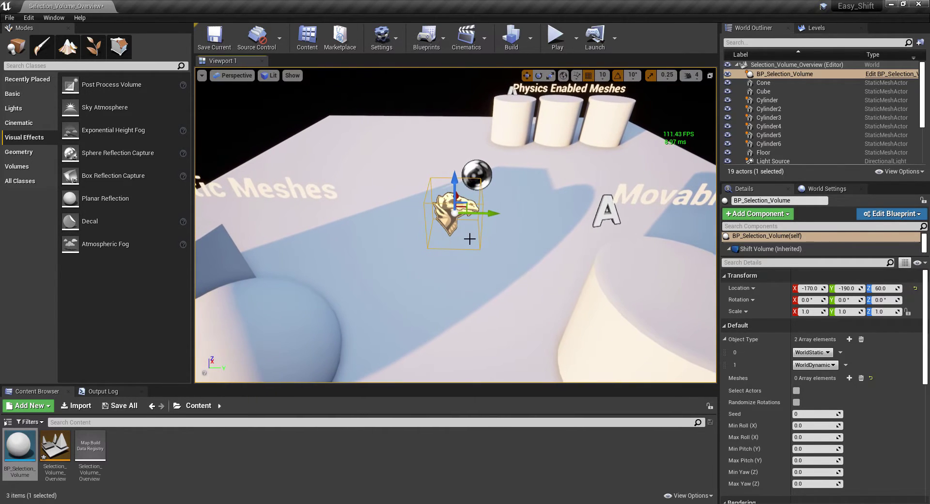
# Scale the selection volume to 5.5 in X and 7.5 in Y, and move it to X -320, Y -420 around the static meshes
pyautogui.press('s')
pyautogui.moveTo(493, 241); pyautogui.dragTo(521, 237, button='right')
pyautogui.press('a')
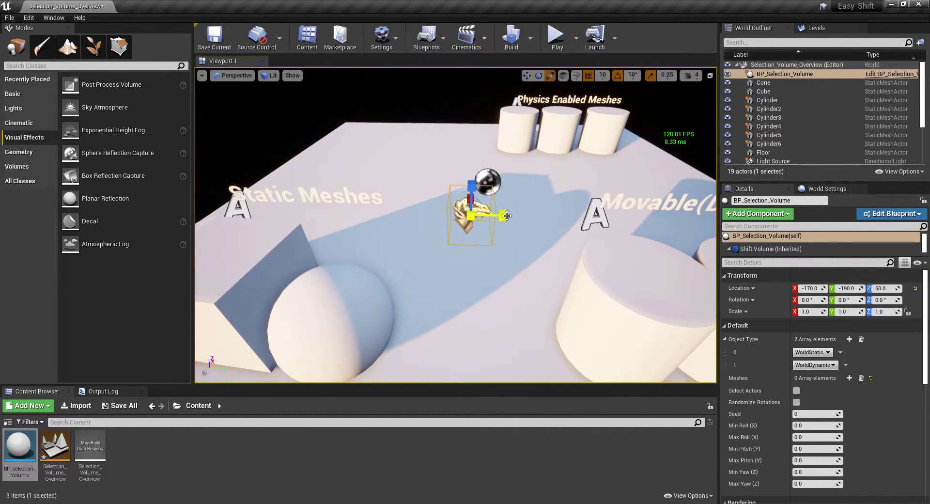
pyautogui.keyDown('alt'); pyautogui.moveTo(477, 224); pyautogui.dragTo(488, 197); pyautogui.keyUp('alt')
pyautogui.keyDown('alt'); pyautogui.moveTo(570, 203); pyautogui.dragTo(476, 199); pyautogui.keyUp('alt')
pyautogui.moveTo(476, 199); pyautogui.dragTo(451, 237, button='right')
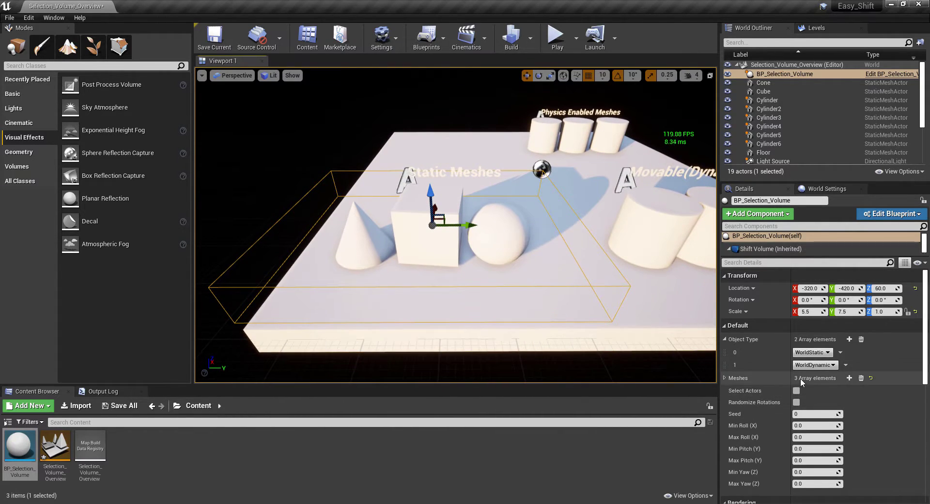
# Expand the selection volume's Meshes array to inspect which actors it contains
pyautogui.scroll(-3, 780, 383)
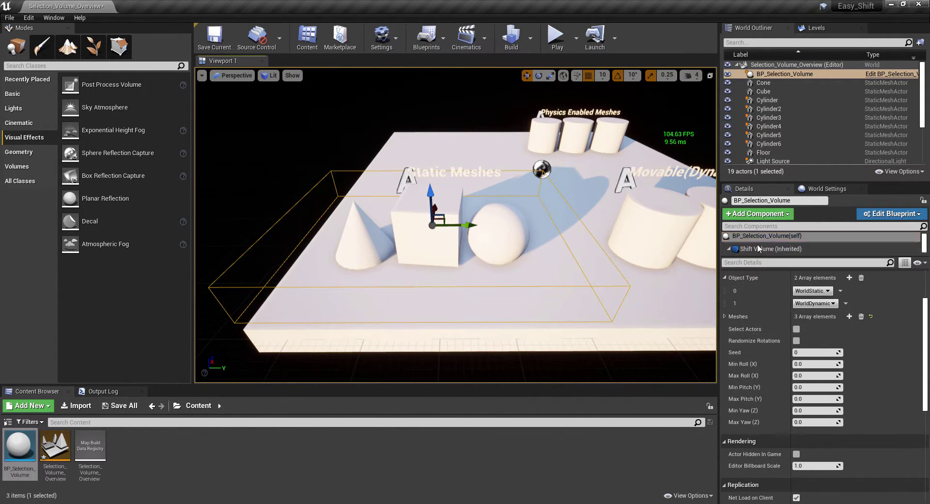
pyautogui.moveTo(464, 228); pyautogui.dragTo(490, 258)
pyautogui.click(725, 316)
pyautogui.scroll(-3, 498, 265)
# Turn on collision display in the viewport and examine the collision of the static meshes and cylinders
pyautogui.moveTo(498, 266); pyautogui.dragTo(552, 262, button='right')
pyautogui.moveTo(457, 293); pyautogui.dragTo(431, 279, button='right')
pyautogui.press('d')
pyautogui.press('w')
pyautogui.moveTo(434, 265); pyautogui.dragTo(435, 258)
pyautogui.click(292, 75)
pyautogui.click(316, 143)
pyautogui.moveTo(320, 148); pyautogui.dragTo(320, 148, button='right')
pyautogui.press('w')
pyautogui.press('d')
pyautogui.press('d')
pyautogui.press('w')
pyautogui.press('s')
pyautogui.press('a')
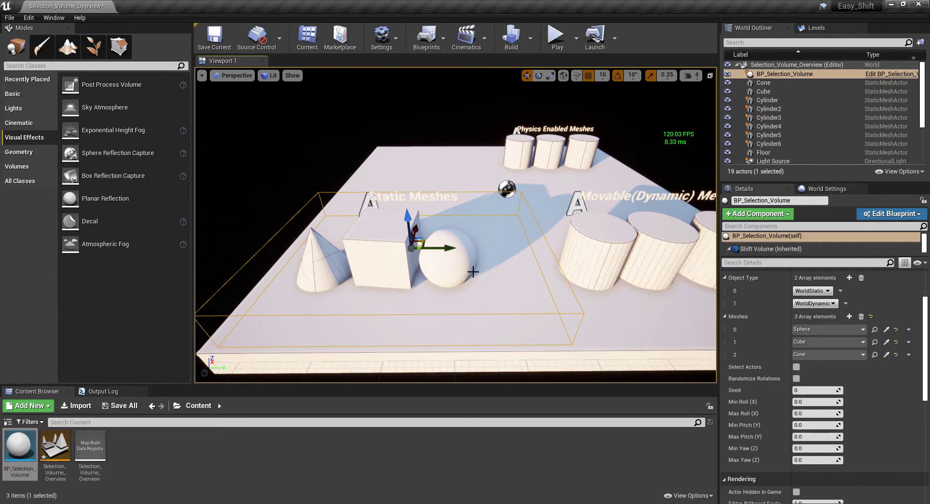
pyautogui.press('a')
pyautogui.moveTo(480, 254); pyautogui.dragTo(480, 255, button='right')
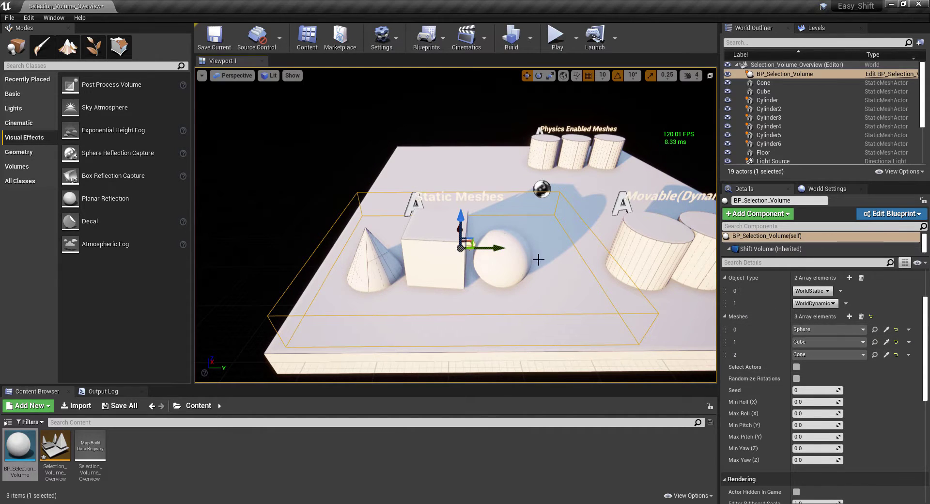
pyautogui.moveTo(482, 269)
pyautogui.mouseDown()
pyautogui.moveTo(488, 260)
pyautogui.moveTo(480, 260)
pyautogui.mouseUp()
# Turn off collision display in the viewport
pyautogui.click(293, 75)
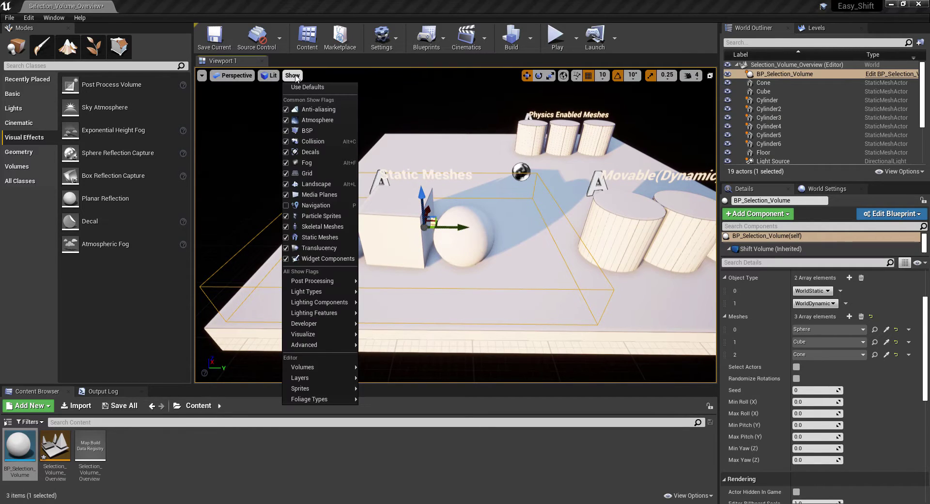
pyautogui.click(328, 141)
pyautogui.moveTo(486, 203); pyautogui.dragTo(488, 204, button='right')
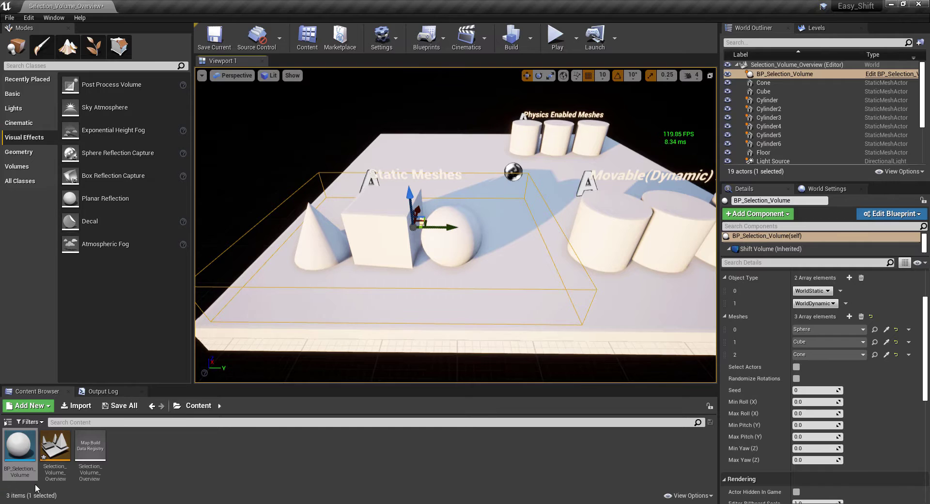
# Delete the BP_Selection_Volume actor from the level
pyautogui.moveTo(502, 252); pyautogui.dragTo(460, 276, button='right')
pyautogui.press('Delete')
pyautogui.moveTo(500, 253); pyautogui.dragTo(470, 246, button='right')
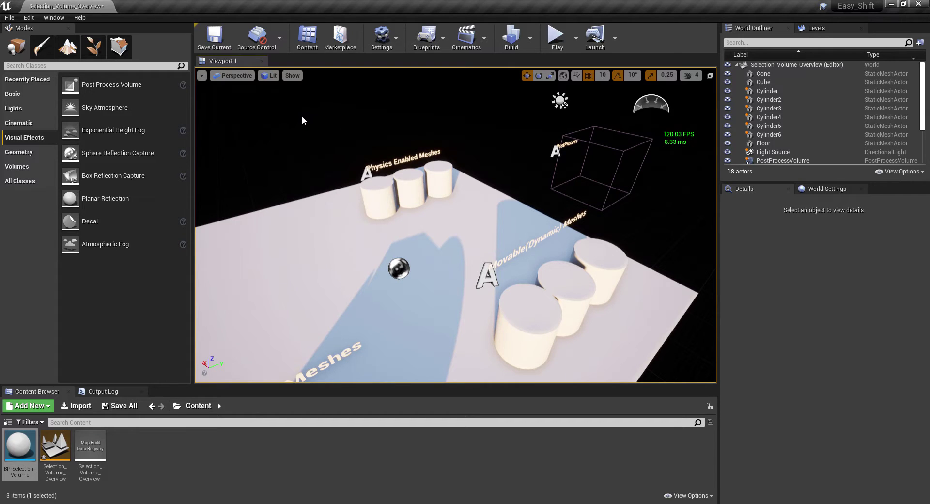
# Marquee-select the movable and physics-enabled cylinders in the viewport
pyautogui.keyDown('ctrl'); pyautogui.keyDown('alt'); pyautogui.moveTo(302, 116); pyautogui.dragTo(409, 227); pyautogui.keyUp('alt'); pyautogui.keyUp('ctrl')
pyautogui.keyDown('ctrl'); pyautogui.keyDown('alt'); pyautogui.moveTo(504, 281); pyautogui.dragTo(641, 365); pyautogui.keyUp('alt'); pyautogui.keyUp('ctrl')
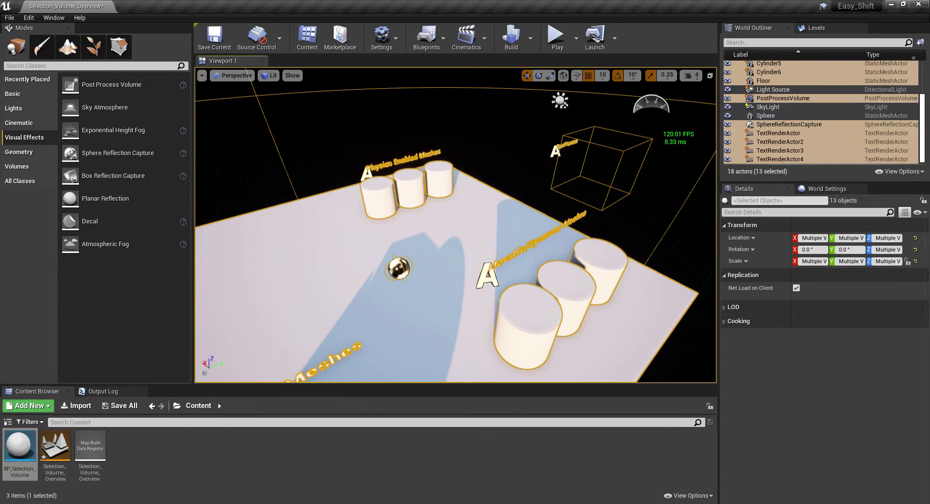
pyautogui.press('a')
pyautogui.press('d')
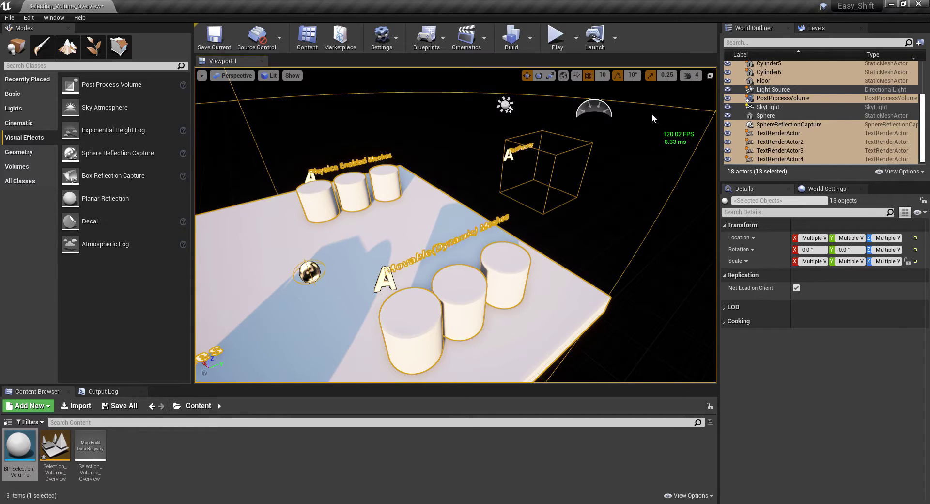
pyautogui.press('s')
pyautogui.moveTo(446, 319); pyautogui.dragTo(378, 310, button='right')
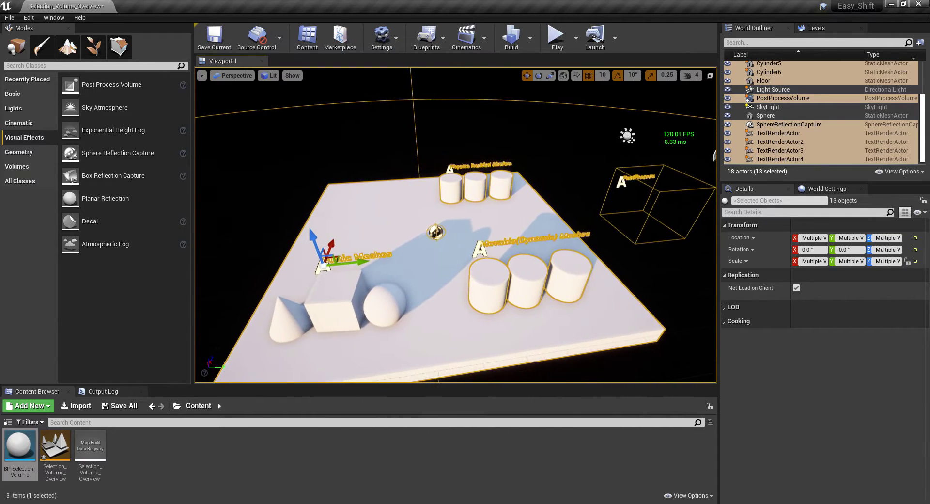
pyautogui.press('w')
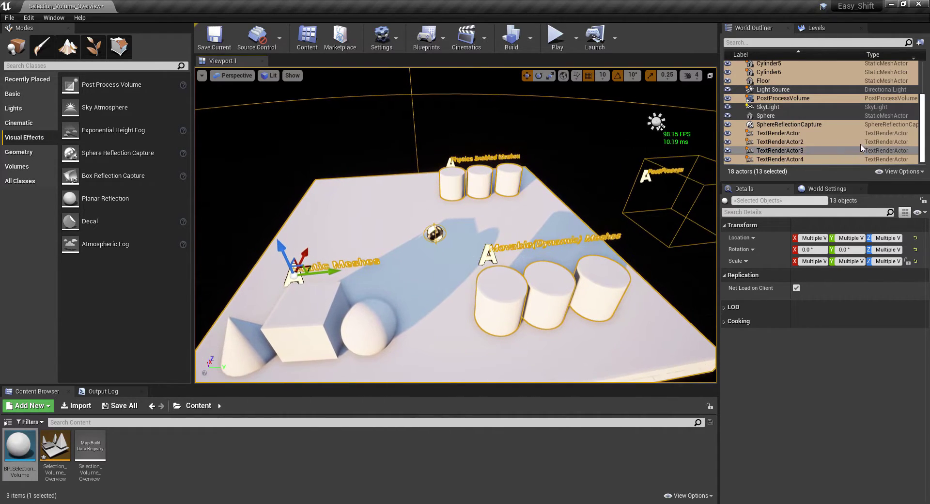
# Remove SphereReflectionCapture, the four TextRenderActors and PostProcessVolume from the current selection
pyautogui.keyDown('ctrl'); pyautogui.click(774, 124); pyautogui.keyUp('ctrl')
pyautogui.keyDown('ctrl'); pyautogui.click(780, 134); pyautogui.keyUp('ctrl')
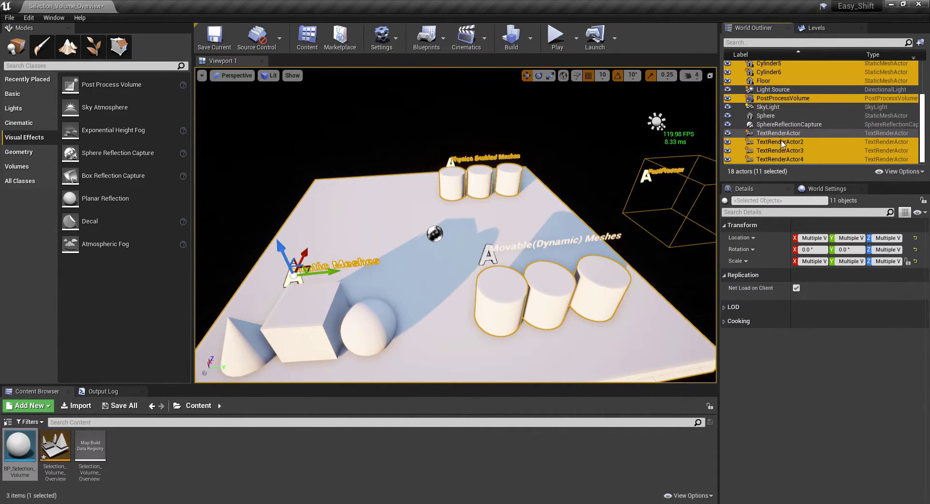
pyautogui.keyDown('ctrl'); pyautogui.click(784, 142); pyautogui.keyUp('ctrl')
pyautogui.keyDown('ctrl'); pyautogui.click(779, 150); pyautogui.keyUp('ctrl')
pyautogui.keyDown('ctrl'); pyautogui.click(777, 158); pyautogui.keyUp('ctrl')
pyautogui.scroll(3, 790, 145)
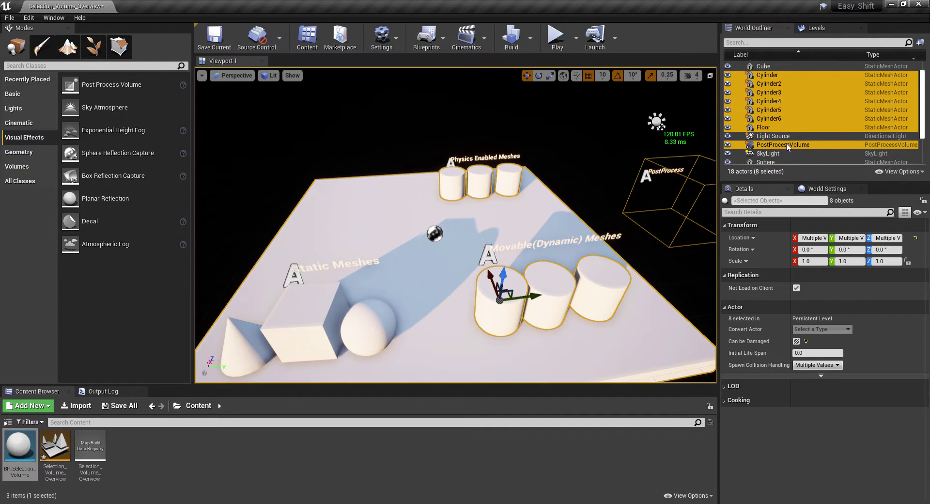
pyautogui.keyDown('ctrl'); pyautogui.click(788, 145); pyautogui.keyUp('ctrl')
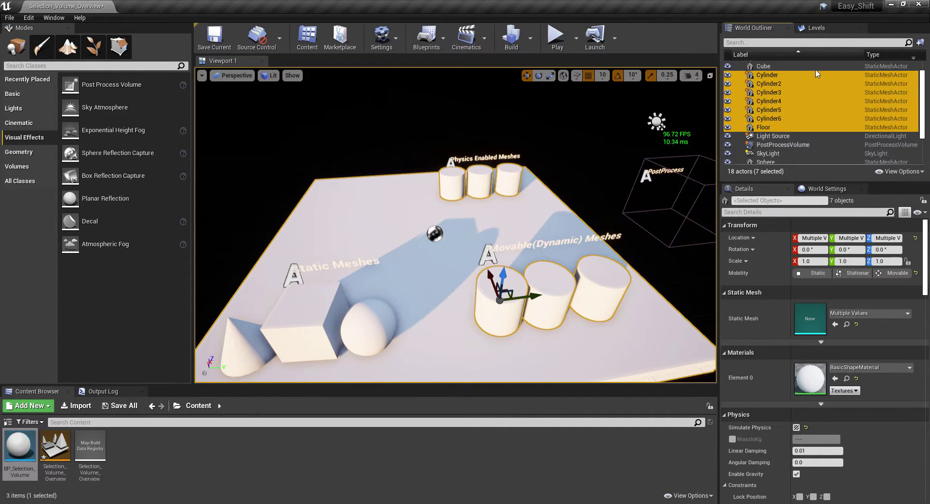
# Place BP_Selection_Volume on the floor between the static and movable meshes and raise it to Z 90
pyautogui.moveTo(580, 222); pyautogui.dragTo(576, 271)
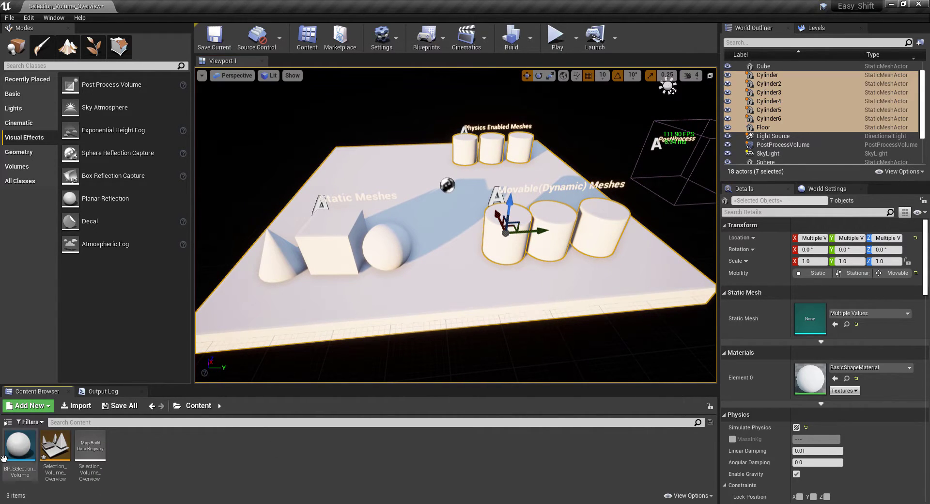
pyautogui.moveTo(19, 448); pyautogui.dragTo(442, 252)
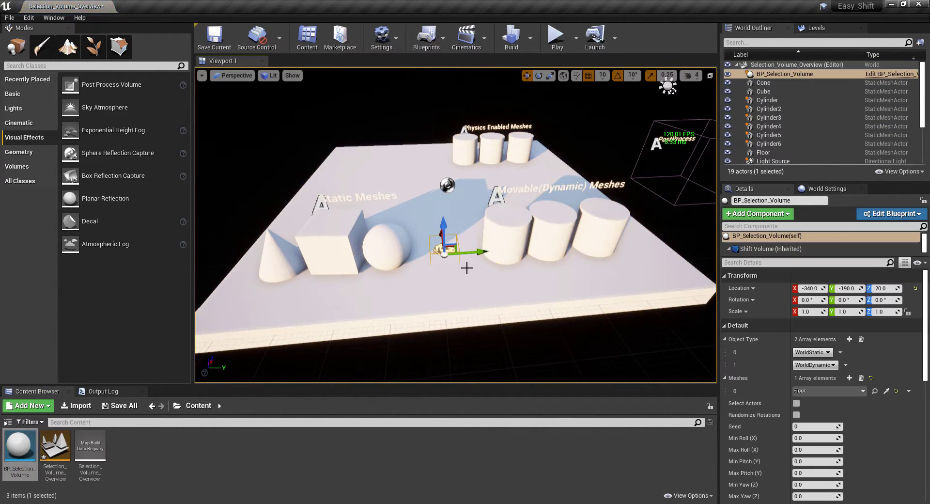
pyautogui.press('f')
pyautogui.moveTo(440, 203); pyautogui.dragTo(438, 190)
# Scale the selection volume to 3.25 in X and 4.75 in Y, and move it to Y -390 over the static meshes
pyautogui.moveTo(426, 229); pyautogui.dragTo(484, 235, button='right')
pyautogui.press('r')
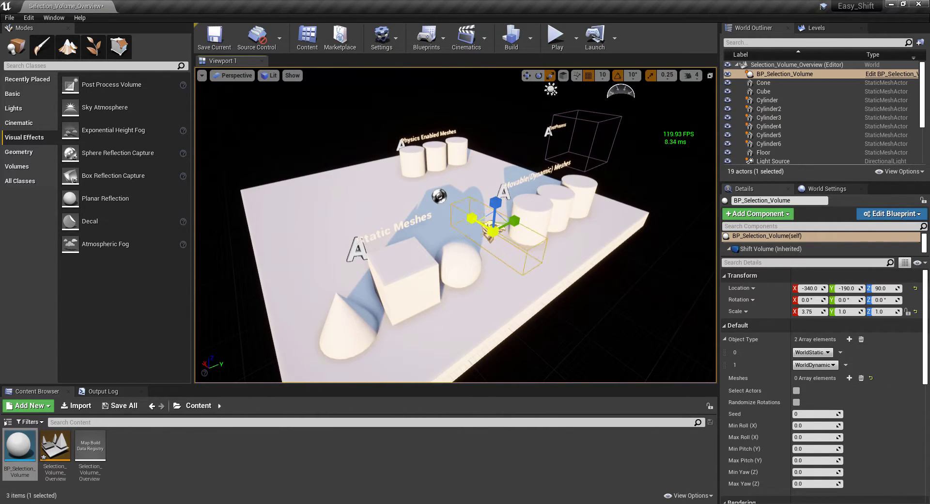
pyautogui.moveTo(515, 220); pyautogui.dragTo(519, 219)
pyautogui.moveTo(520, 219); pyautogui.dragTo(465, 225, button='right')
pyautogui.press('w')
pyautogui.moveTo(614, 258); pyautogui.dragTo(506, 255)
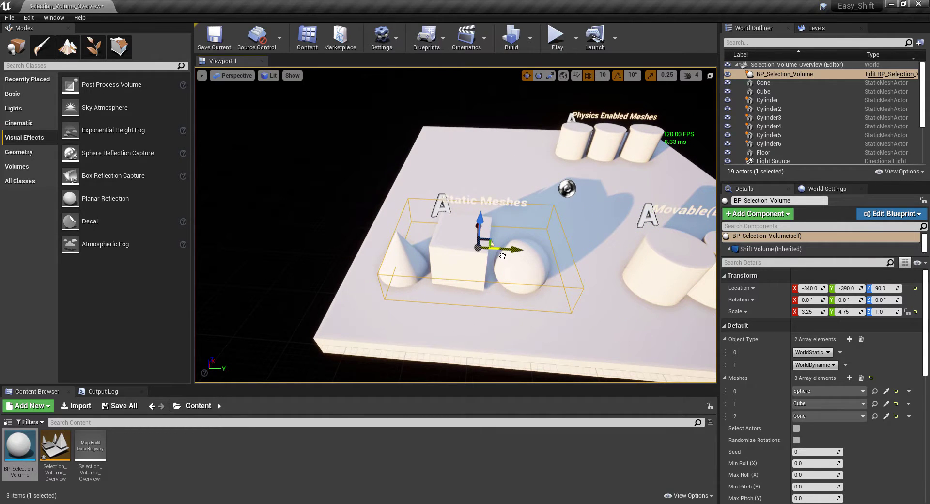
# Shift the selection volume along Y to -420 so it encloses the cone, cube and sphere
pyautogui.moveTo(550, 275)
pyautogui.mouseDown(button='right')
pyautogui.moveTo(526, 264)
pyautogui.moveTo(550, 276)
pyautogui.mouseUp(button='right')
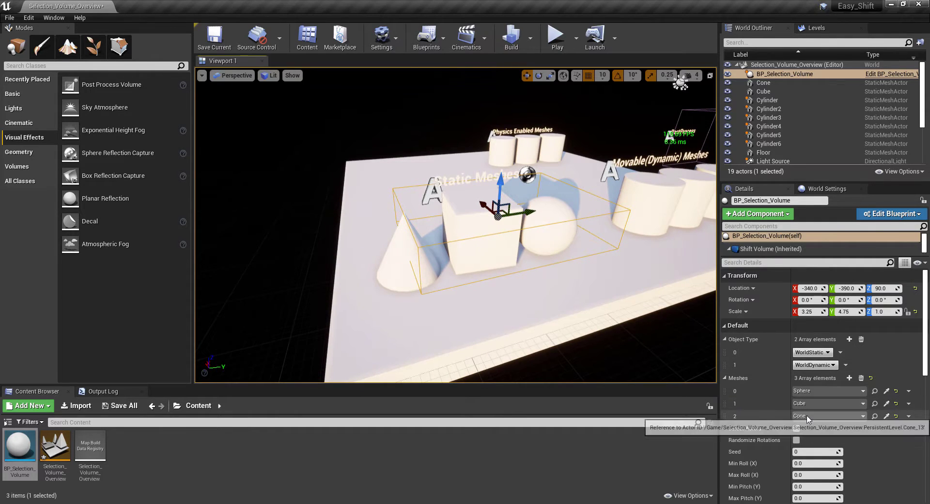
pyautogui.press('f')
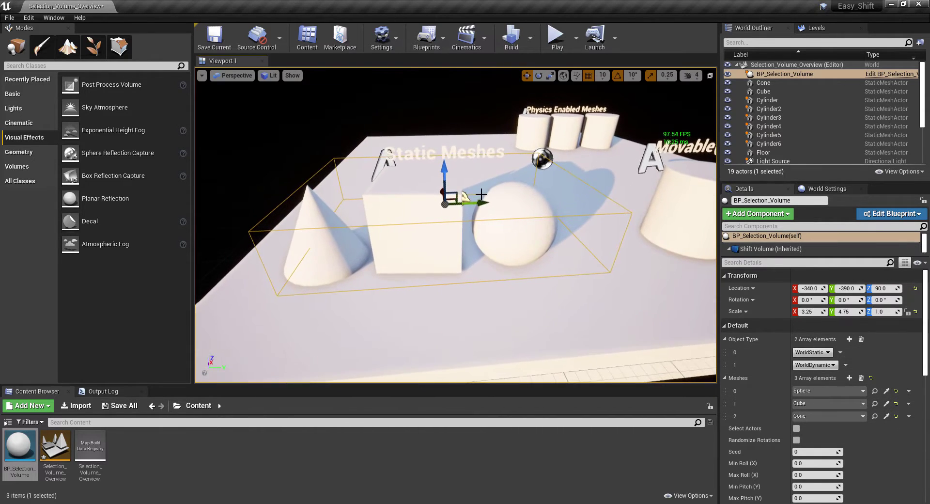
pyautogui.moveTo(476, 204); pyautogui.dragTo(451, 209)
pyautogui.moveTo(405, 180); pyautogui.dragTo(403, 183)
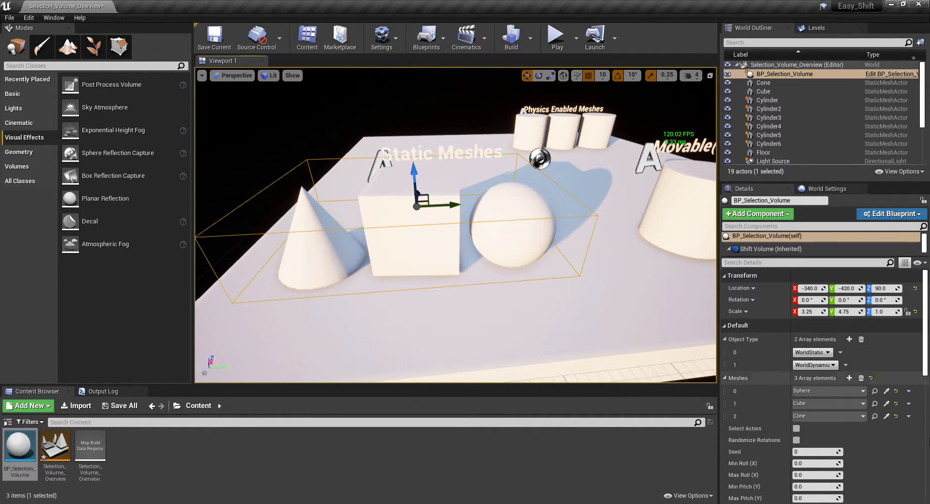
# Select the cone, the Static Meshes text and the floor in turn to check selectability around the volume, and return to the volume
pyautogui.click(311, 212)
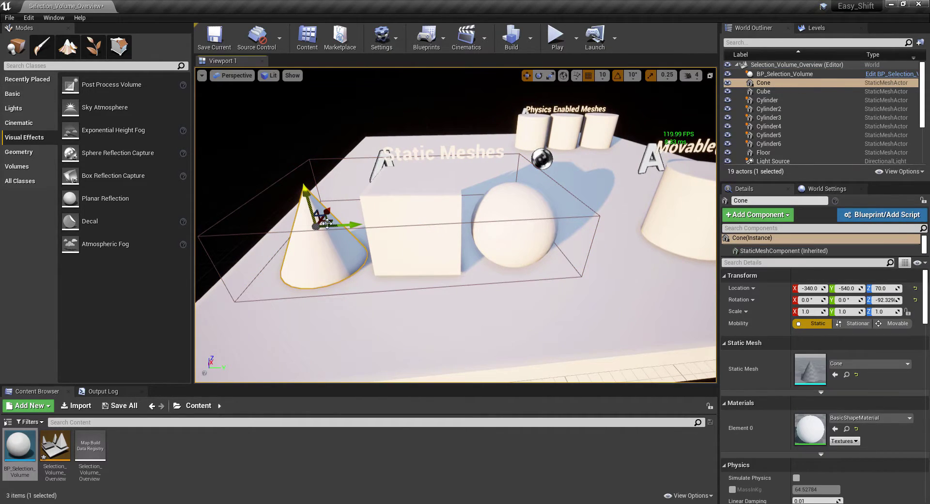
pyautogui.click(389, 159)
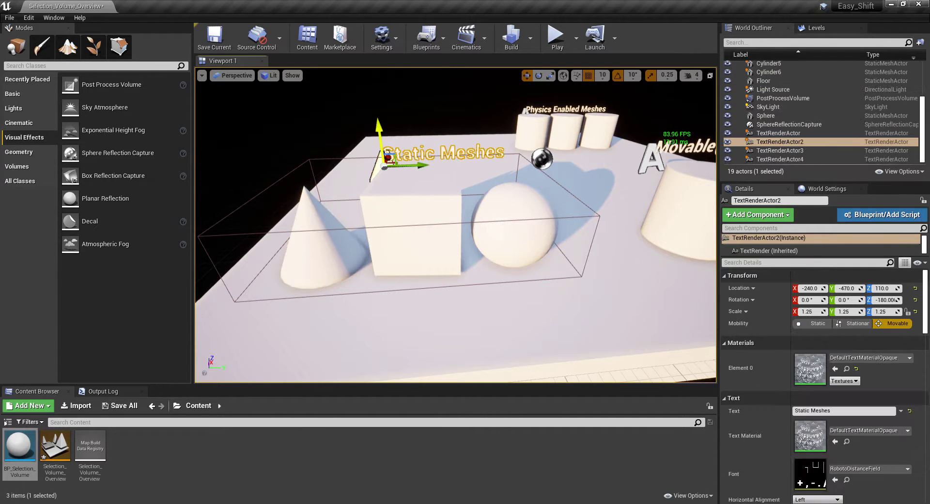
pyautogui.moveTo(408, 186); pyautogui.dragTo(491, 223, button='right')
pyautogui.press('w')
pyautogui.click(499, 218)
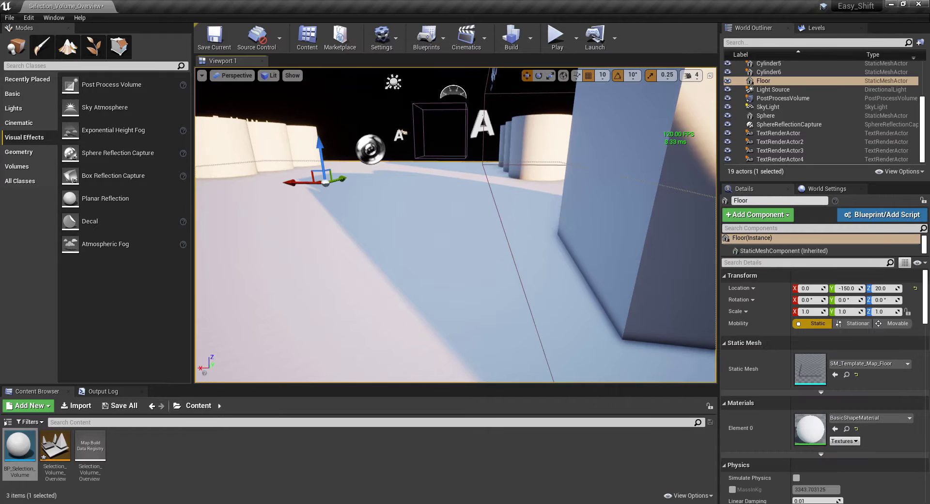
pyautogui.click(499, 218)
pyautogui.moveTo(506, 245); pyautogui.dragTo(407, 262, button='right')
pyautogui.press('s')
pyautogui.moveTo(482, 237); pyautogui.dragTo(523, 271, button='right')
pyautogui.press('w')
pyautogui.press('s')
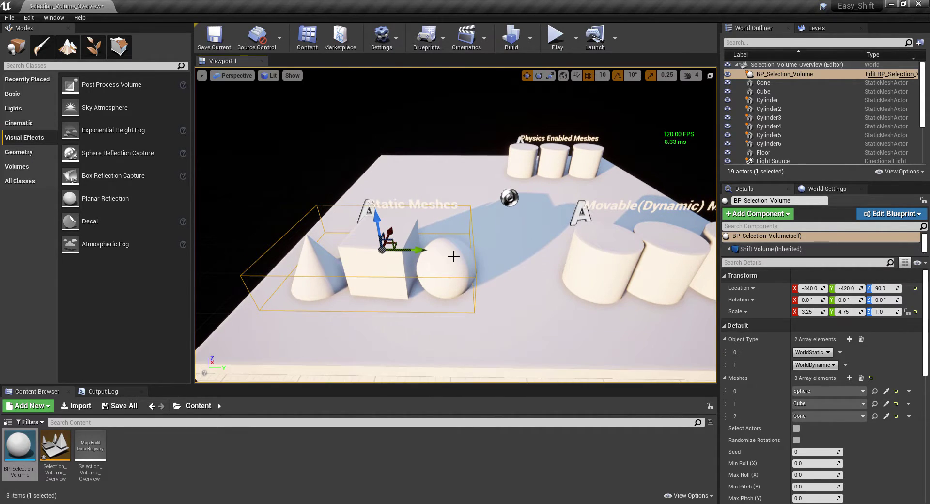
# Enable Select Actors on BP_Selection_Volume so the enclosed sphere, cube and cone are selected with it
pyautogui.moveTo(467, 267); pyautogui.dragTo(450, 271, button='right')
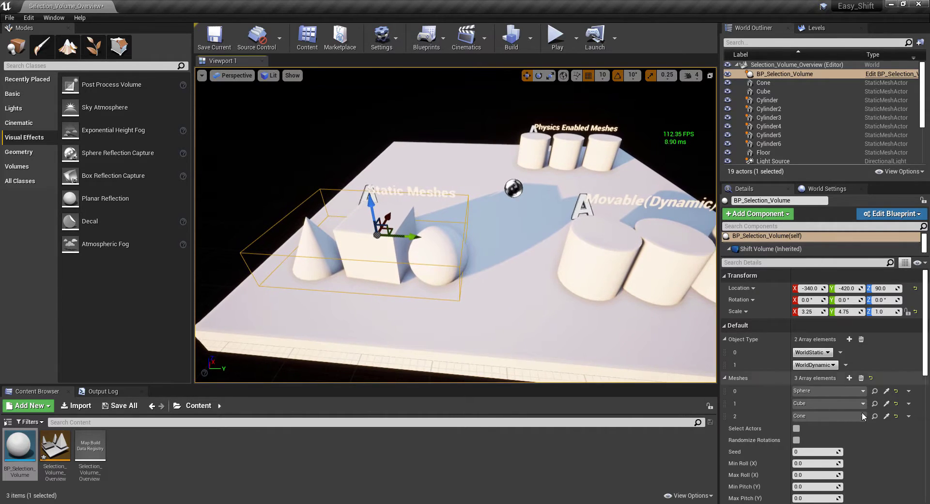
pyautogui.scroll(-3, 779, 376)
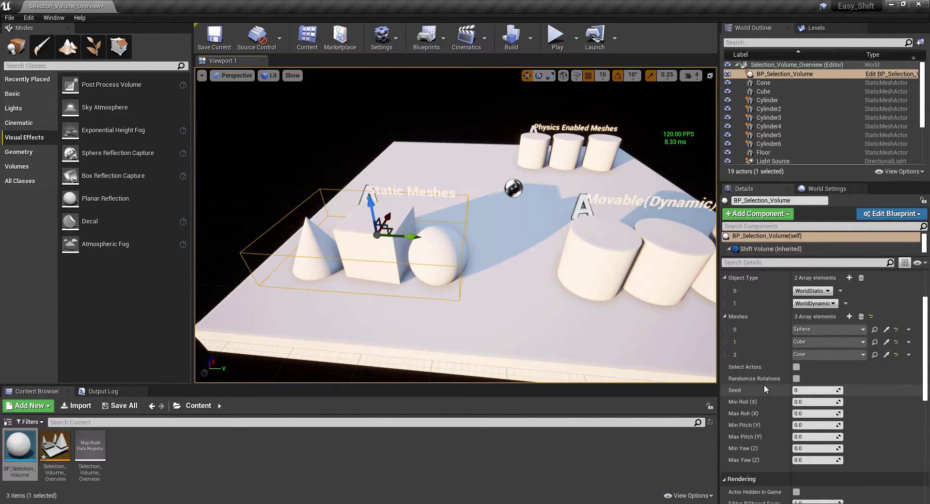
pyautogui.moveTo(693, 371); pyautogui.dragTo(675, 372, button='right')
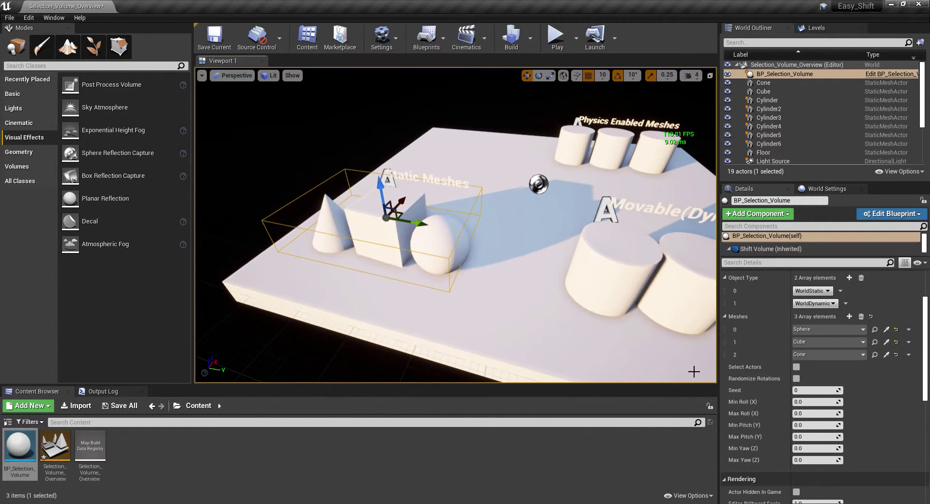
pyautogui.click(797, 367)
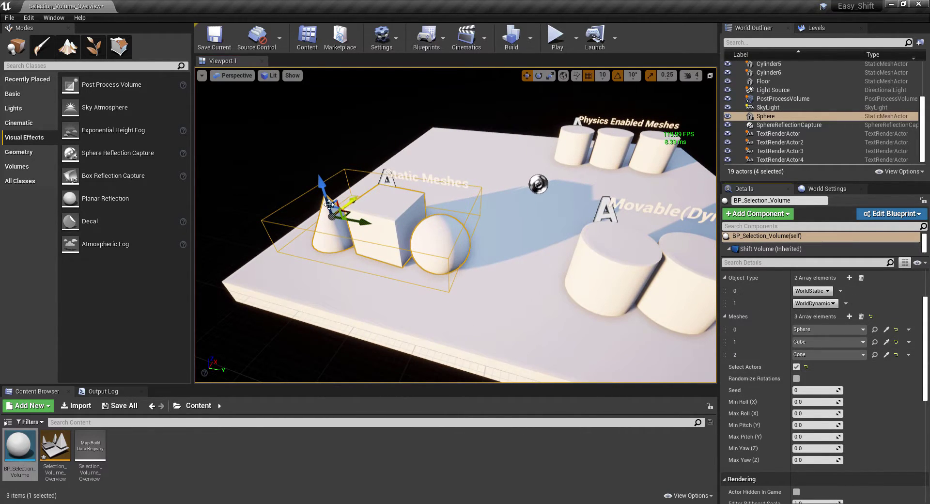
# Move the selection volume and the three selected meshes together along X, bringing the volume to X -350
pyautogui.moveTo(477, 273)
pyautogui.mouseDown(button='right')
pyautogui.moveTo(494, 272)
pyautogui.moveTo(473, 272)
pyautogui.mouseUp(button='right')
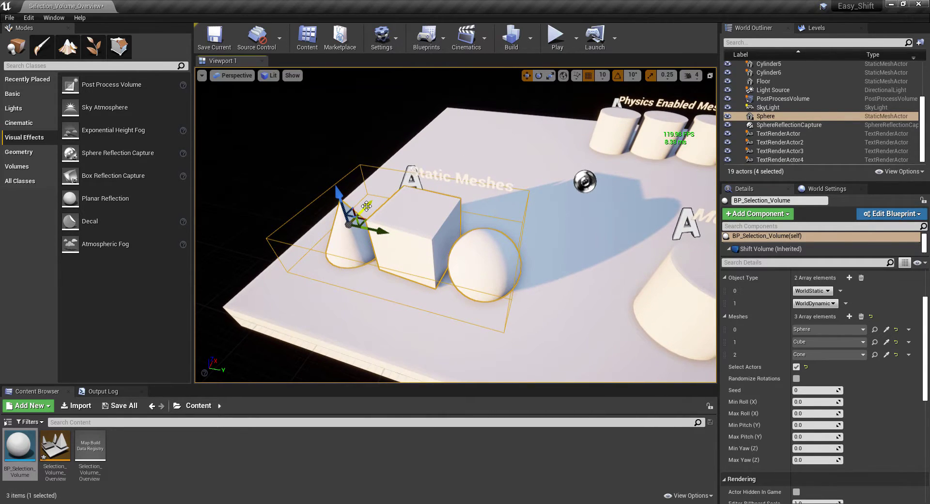
pyautogui.moveTo(366, 206); pyautogui.dragTo(436, 224)
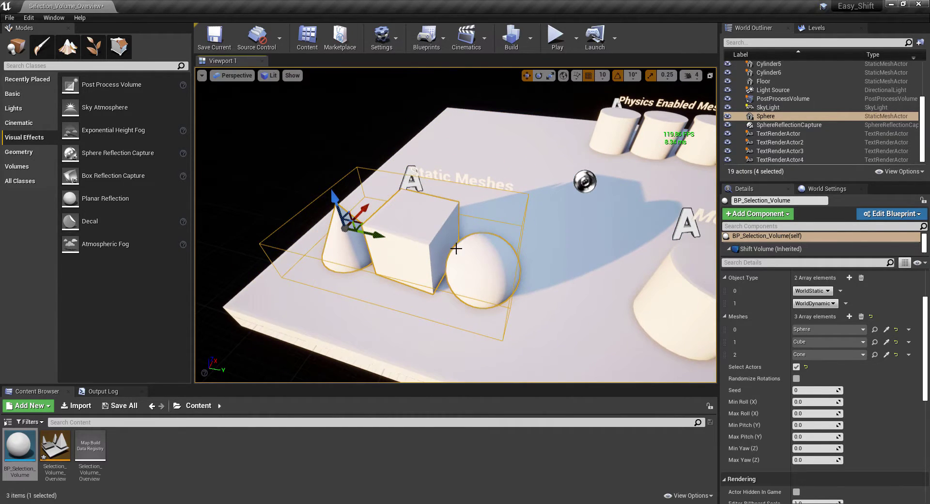
pyautogui.press('f')
# Remove BP_Selection_Volume from the selection and move the cone, cube and sphere along X out of the volume
pyautogui.scroll(3, 865, 134)
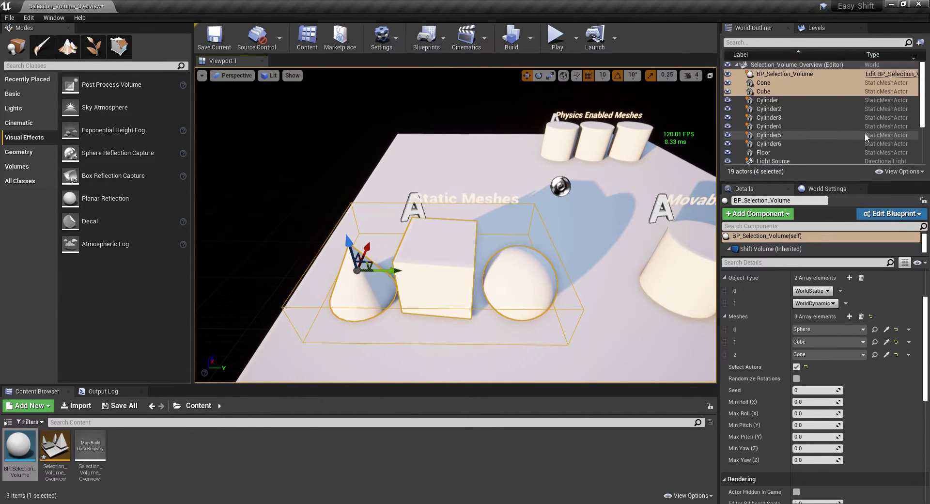
pyautogui.keyDown('ctrl'); pyautogui.click(785, 74); pyautogui.keyUp('ctrl')
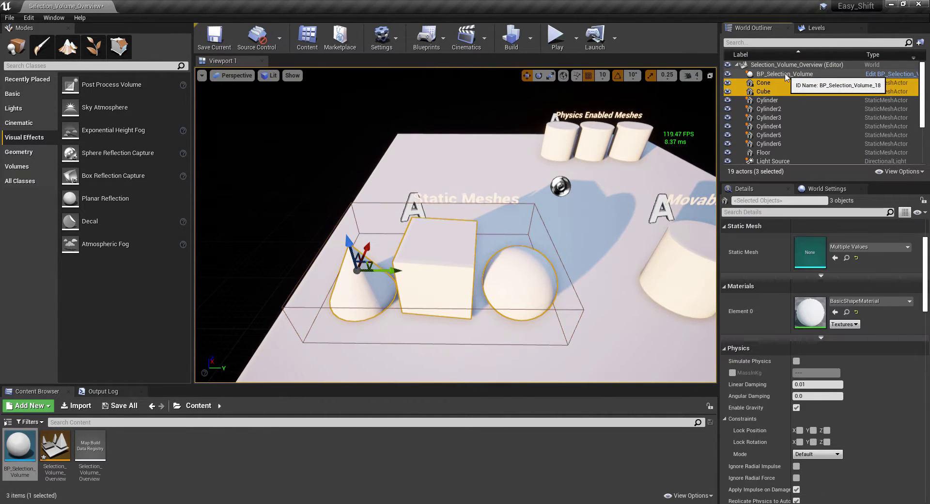
pyautogui.moveTo(586, 195); pyautogui.dragTo(536, 205, button='right')
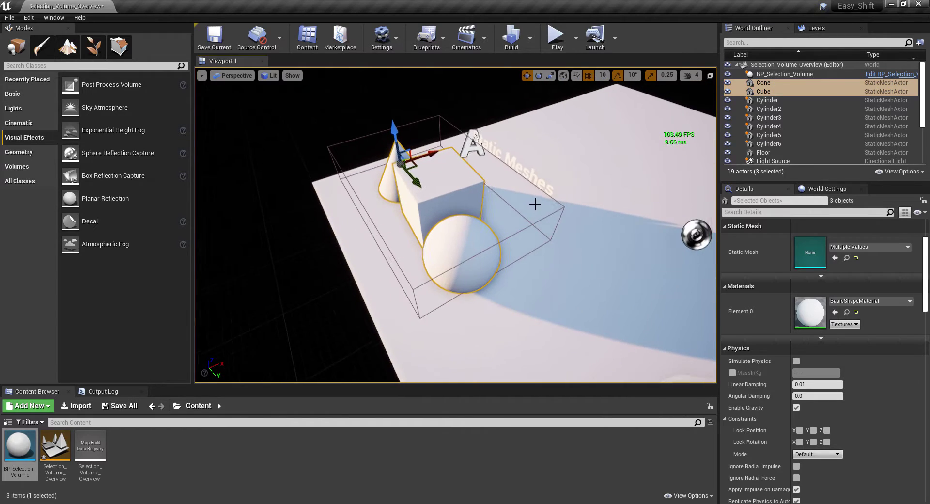
pyautogui.moveTo(422, 159); pyautogui.dragTo(598, 151)
pyautogui.moveTo(517, 186); pyautogui.dragTo(582, 186, button='right')
pyautogui.moveTo(368, 201)
pyautogui.mouseDown()
pyautogui.moveTo(425, 203)
pyautogui.moveTo(363, 202)
pyautogui.mouseUp()
# Try rotating the selected cone, cube and sphere together as a group
pyautogui.moveTo(371, 211); pyautogui.dragTo(349, 223, button='right')
pyautogui.press('e')
pyautogui.moveTo(379, 217); pyautogui.dragTo(412, 217)
pyautogui.moveTo(422, 213); pyautogui.dragTo(497, 214, button='right')
pyautogui.press('a')
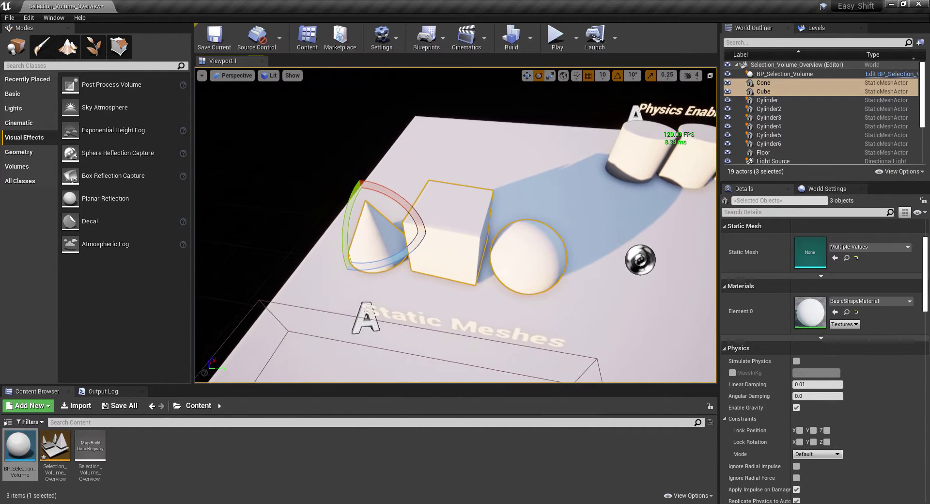
pyautogui.keyDown('alt'); pyautogui.moveTo(381, 214); pyautogui.dragTo(364, 221); pyautogui.keyUp('alt')
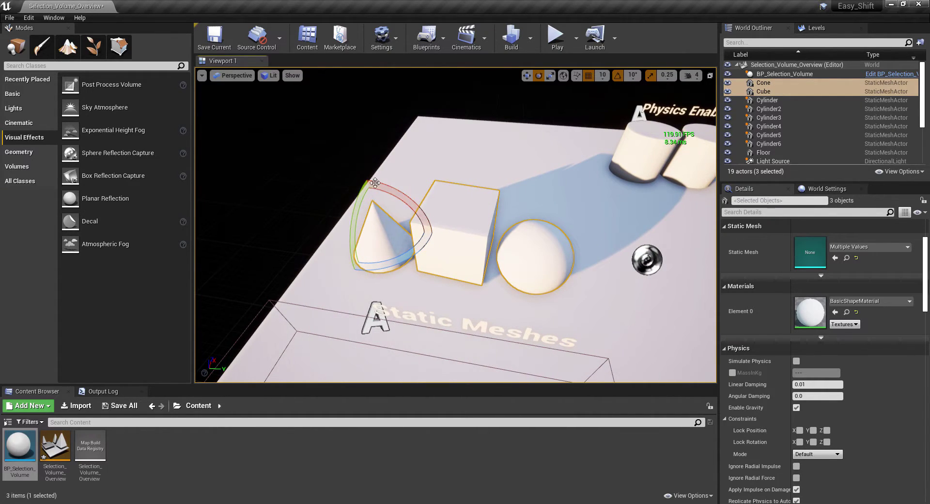
pyautogui.moveTo(376, 194); pyautogui.dragTo(365, 201, button='right')
pyautogui.scroll(3, 388, 187)
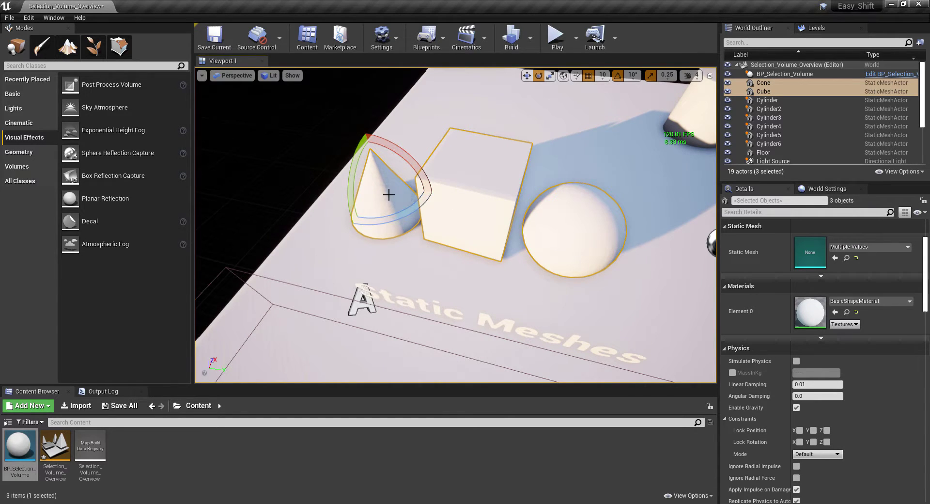
pyautogui.keyDown('ctrl'); pyautogui.click(403, 216); pyautogui.keyUp('ctrl')
pyautogui.moveTo(494, 231)
pyautogui.mouseDown()
pyautogui.moveTo(566, 213)
pyautogui.moveTo(509, 228)
pyautogui.mouseUp()
pyautogui.hotkey('ctrl', 'z')
pyautogui.keyDown('ctrl'); pyautogui.click(395, 204); pyautogui.keyUp('ctrl')
pyautogui.moveTo(405, 226)
pyautogui.mouseDown()
pyautogui.moveTo(458, 208)
pyautogui.moveTo(415, 223)
pyautogui.mouseUp()
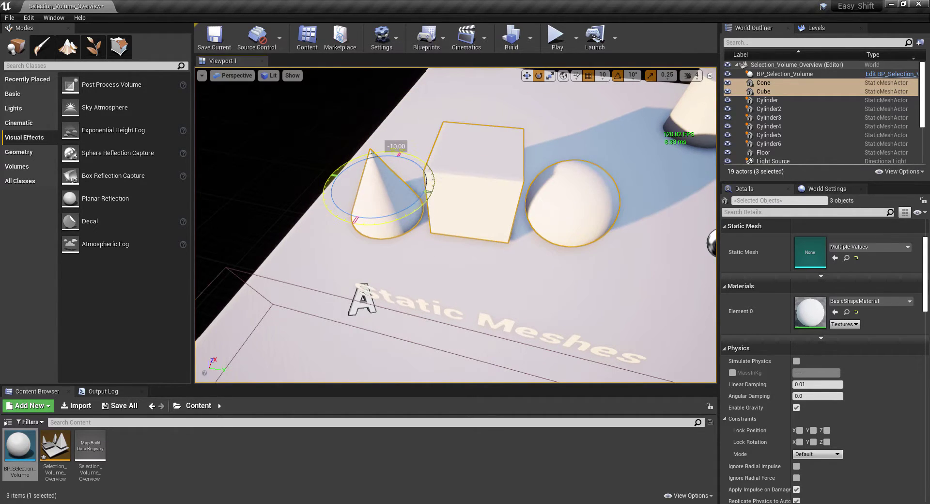
# Undo the rotations and the move of the cone, cube and sphere
pyautogui.press('s')
pyautogui.moveTo(425, 224)
pyautogui.mouseDown(button='right')
pyautogui.moveTo(448, 228)
pyautogui.moveTo(453, 208)
pyautogui.moveTo(433, 221)
pyautogui.mouseUp(button='right')
pyautogui.hotkey('ctrl', 'z')
pyautogui.hotkey('ctrl', 'z')
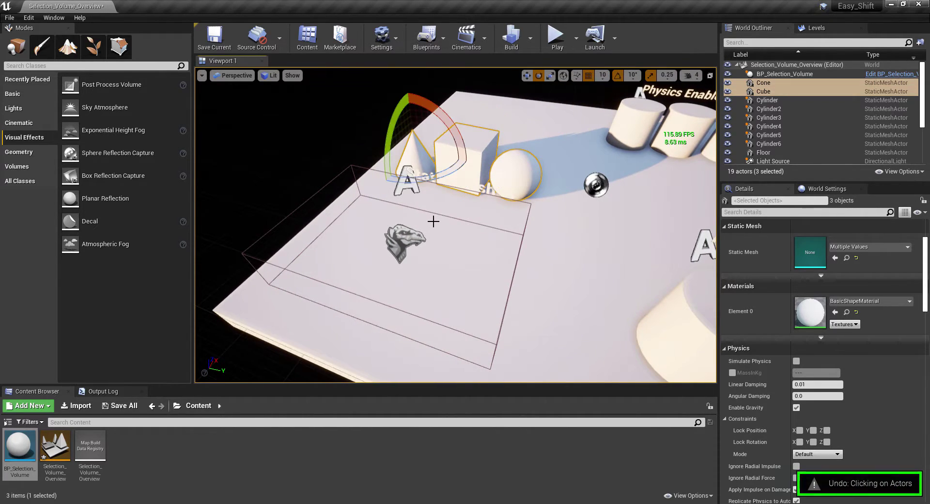
pyautogui.hotkey('ctrl', 'z')
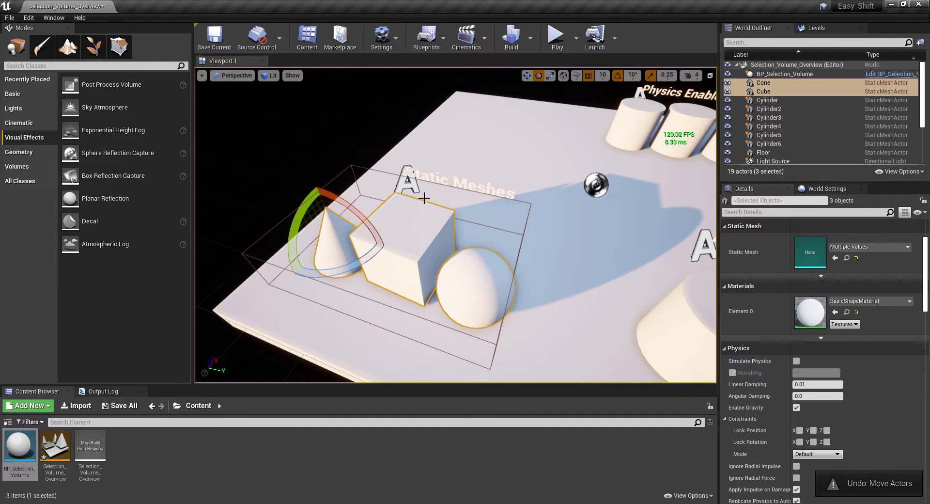
# Reselect BP_Selection_Volume and turn off its Select Actors option
pyautogui.click(529, 209)
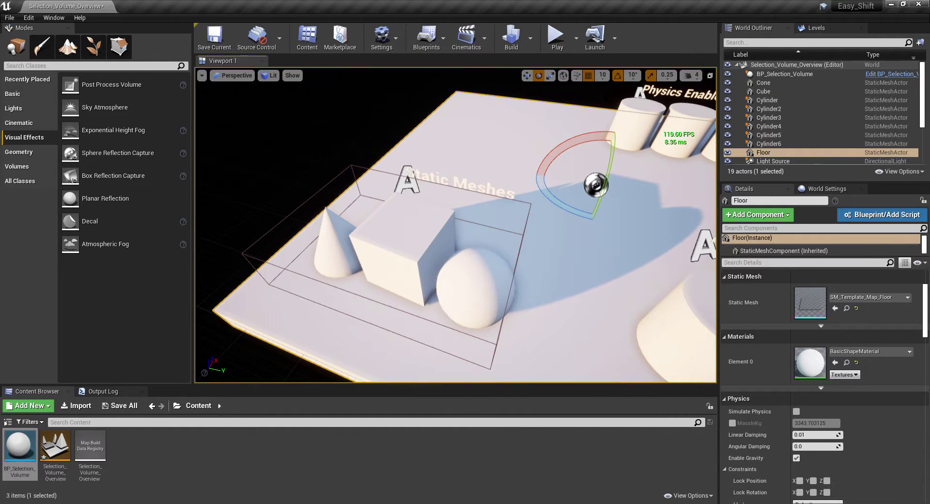
pyautogui.moveTo(522, 218); pyautogui.dragTo(653, 149, button='right')
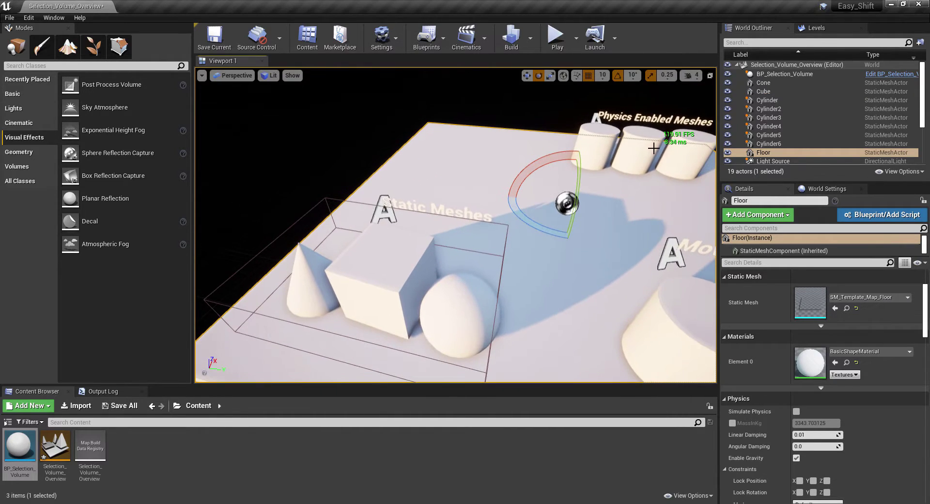
pyautogui.click(786, 74)
pyautogui.press('f')
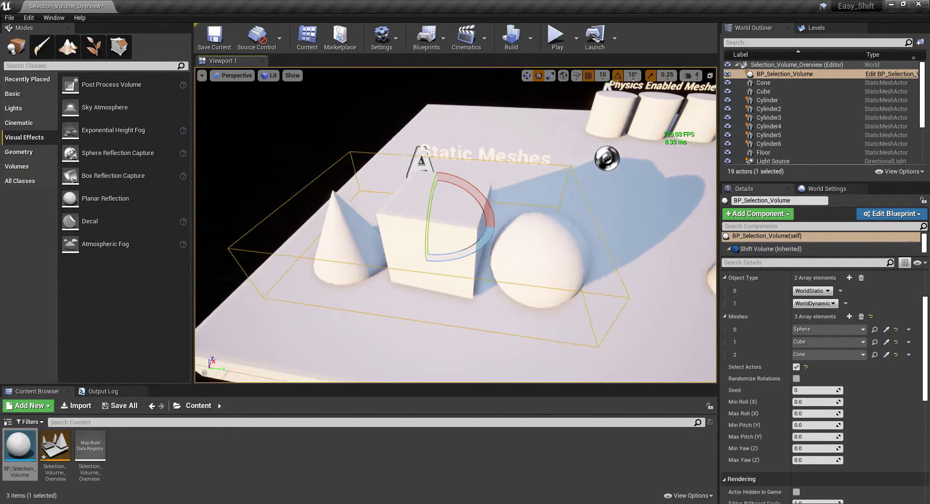
pyautogui.moveTo(497, 226); pyautogui.dragTo(376, 219, button='right')
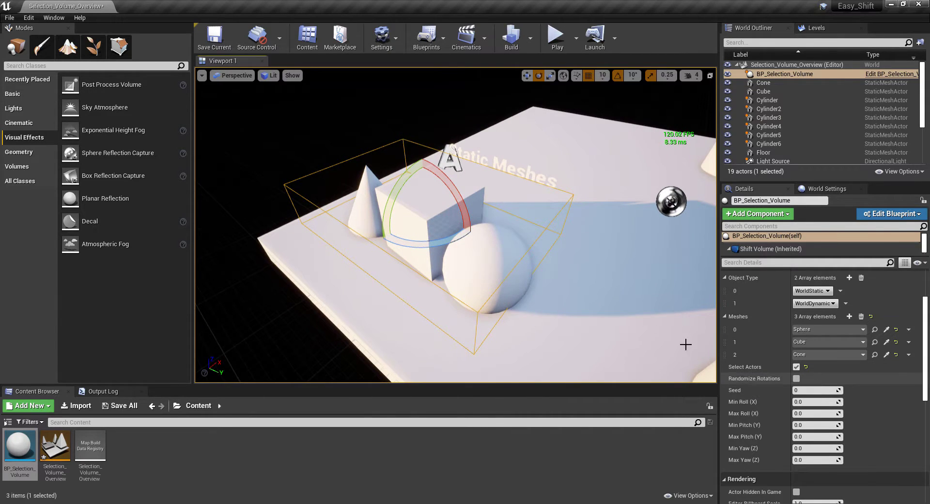
pyautogui.moveTo(504, 240); pyautogui.dragTo(390, 237, button='right')
pyautogui.click(797, 367)
# Move the selection volume along X away from the static meshes so it encloses none of them
pyautogui.press('w')
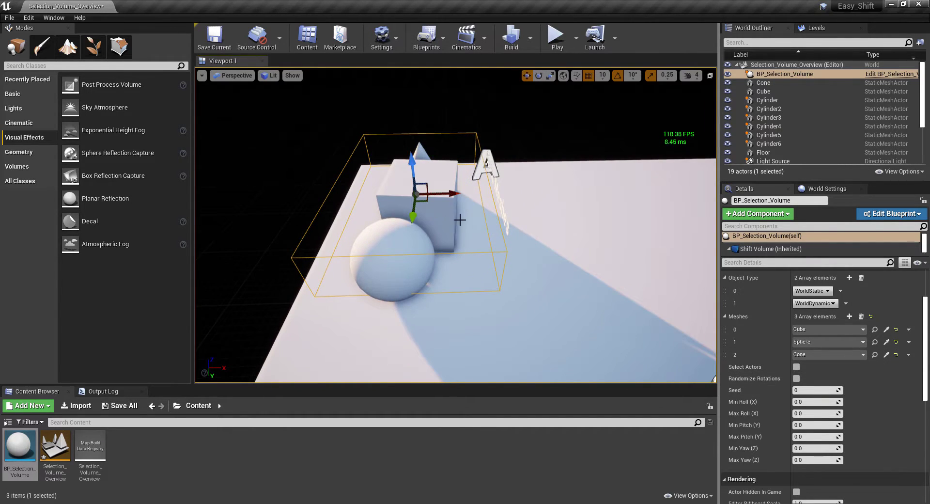
pyautogui.moveTo(450, 194); pyautogui.dragTo(558, 225)
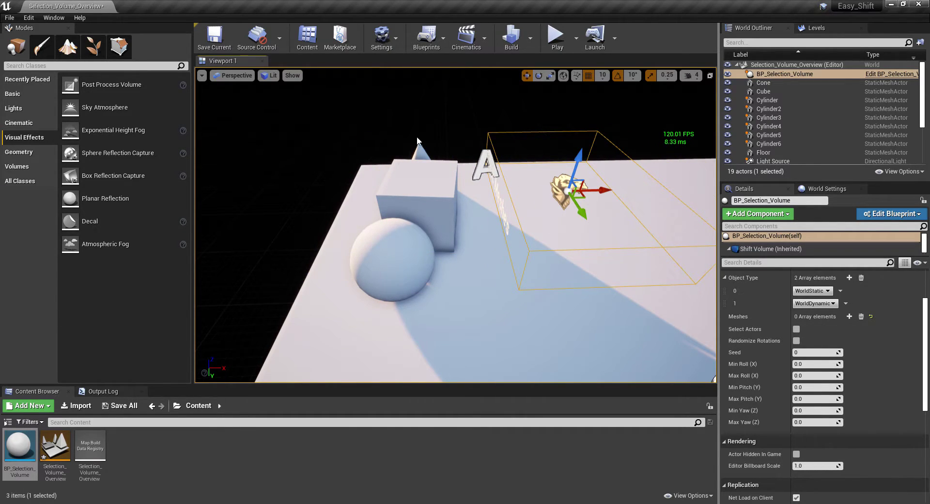
pyautogui.press('d')
pyautogui.moveTo(536, 290); pyautogui.dragTo(552, 284, button='right')
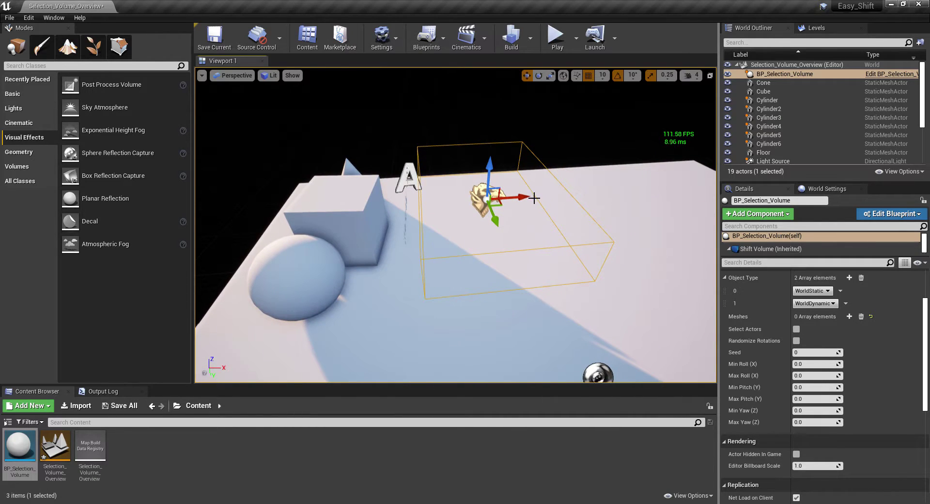
pyautogui.moveTo(520, 200); pyautogui.dragTo(540, 196)
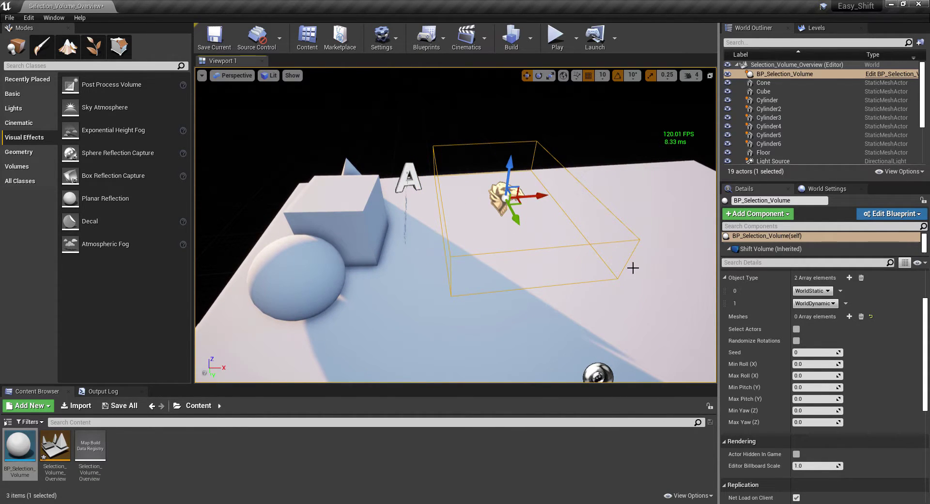
pyautogui.press('a')
pyautogui.moveTo(538, 254); pyautogui.dragTo(526, 254, button='right')
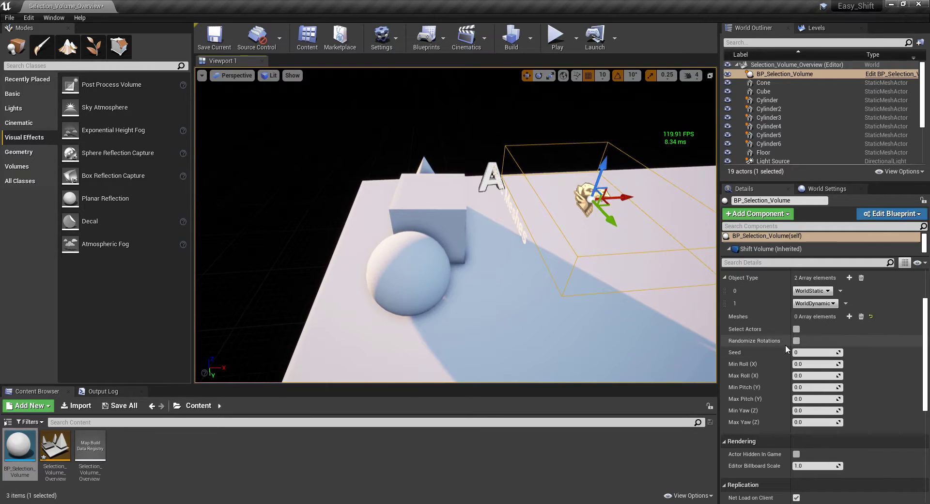
# Enable Select Actors on the empty volume and move it along X back over the static meshes
pyautogui.click(796, 329)
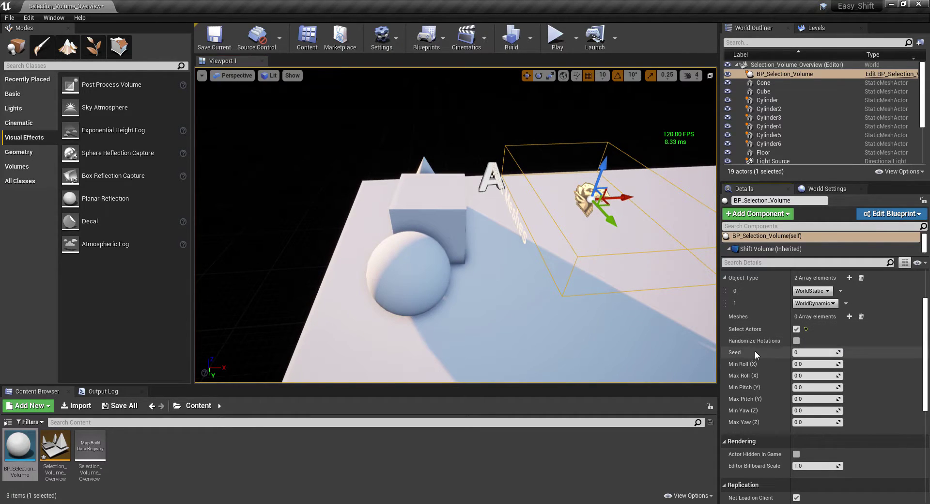
pyautogui.moveTo(623, 197); pyautogui.dragTo(439, 256)
pyautogui.moveTo(439, 256); pyautogui.dragTo(567, 257, button='right')
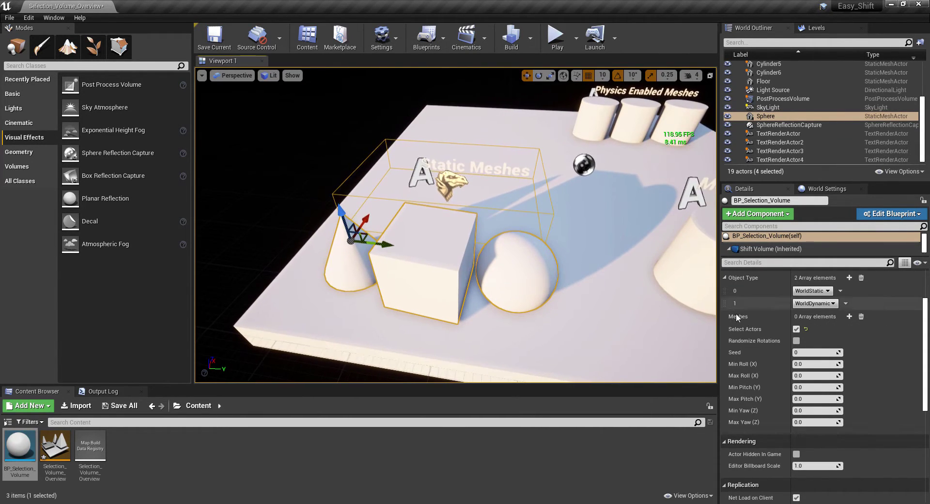
# Undo the Select Actors change and the volume's moves along X
pyautogui.hotkey('ctrl', 'z')
pyautogui.hotkey('ctrl', 'z')
pyautogui.hotkey('ctrl', 'z')
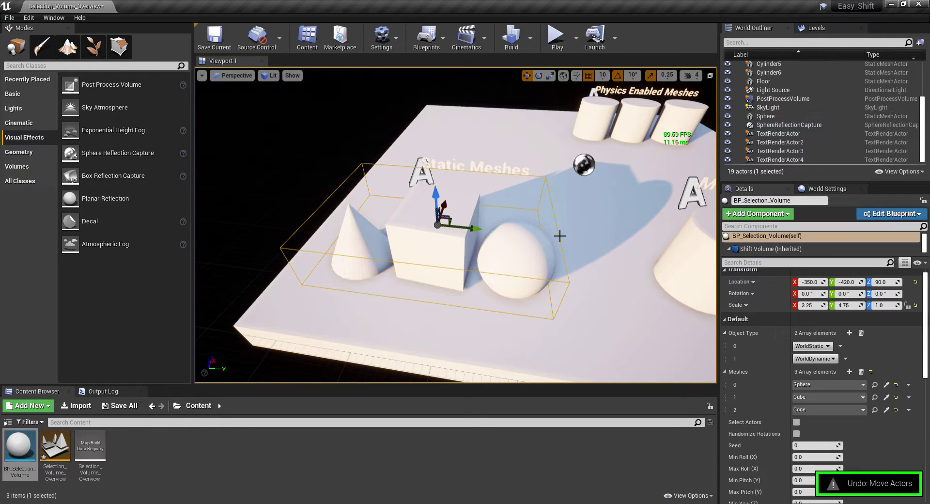
# Turn Select Actors on and off again with the volume placed around the static meshes
pyautogui.moveTo(560, 236); pyautogui.dragTo(595, 238, button='right')
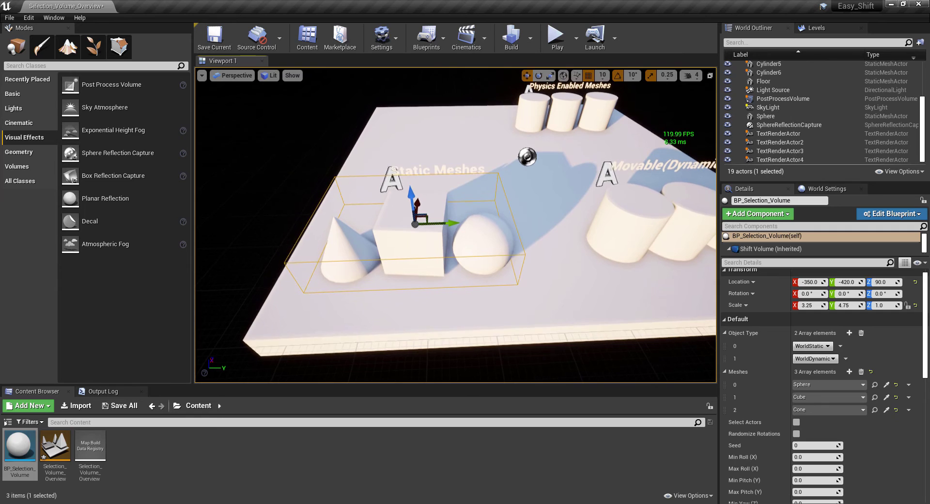
pyautogui.moveTo(531, 242); pyautogui.dragTo(422, 235, button='right')
pyautogui.keyDown('alt'); pyautogui.moveTo(463, 238); pyautogui.dragTo(534, 155); pyautogui.keyUp('alt')
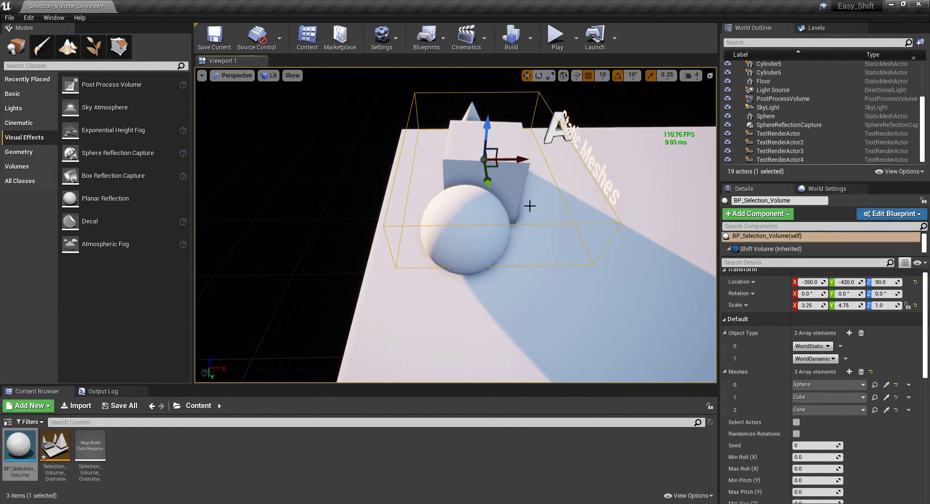
pyautogui.click(797, 422)
pyautogui.click(797, 425)
# Enable Randomize Rotations on the selection volume and set the seed to 10
pyautogui.moveTo(652, 294); pyautogui.dragTo(714, 295, button='right')
pyautogui.scroll(-2, 769, 408)
pyautogui.moveTo(668, 322); pyautogui.dragTo(669, 296, button='right')
pyautogui.moveTo(388, 160); pyautogui.dragTo(417, 139, button='right')
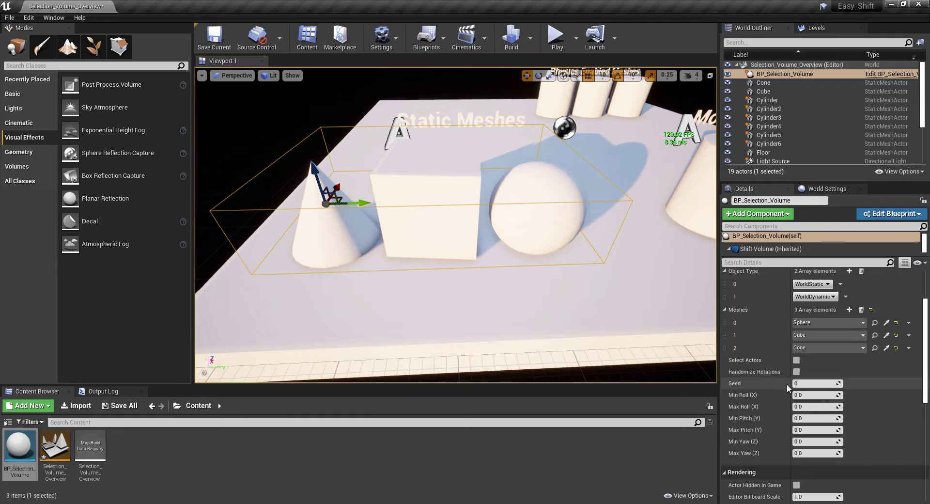
pyautogui.click(797, 372)
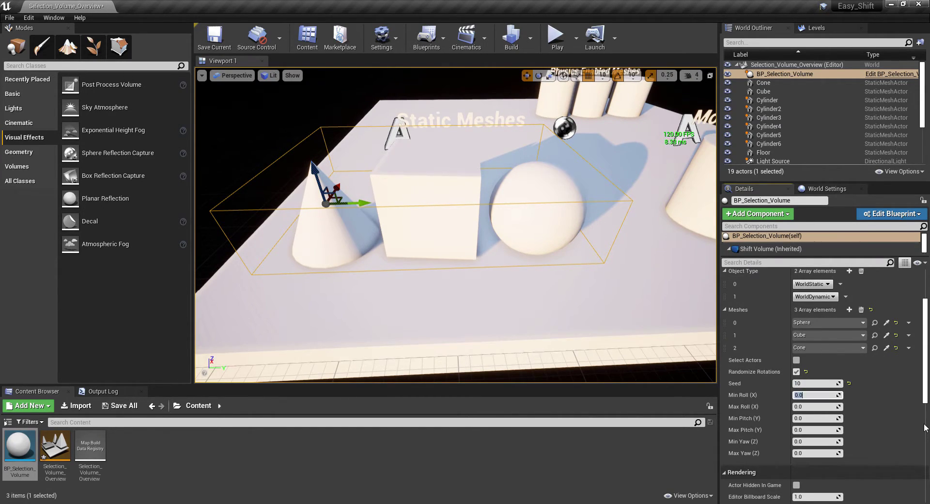
# Set the minimum roll, pitch and yaw to -5 and the maximum roll, pitch and yaw to 5
pyautogui.write('5')
pyautogui.press('Tab')
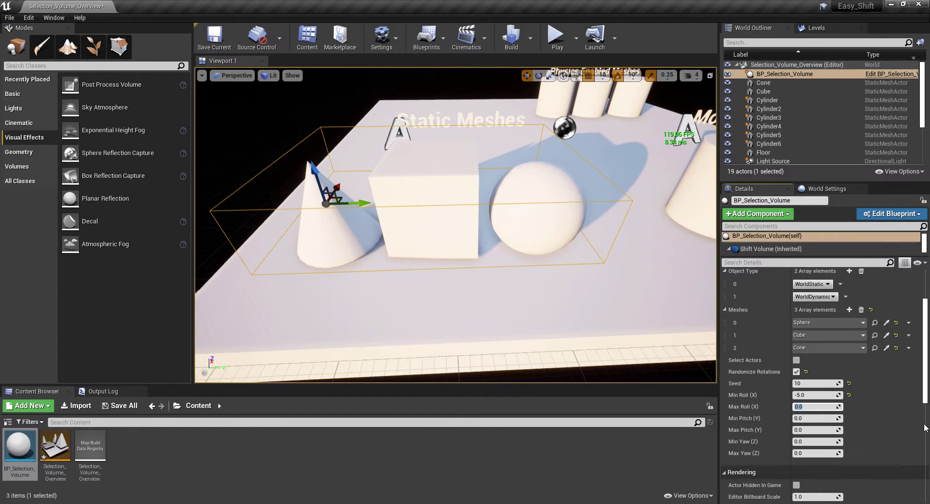
pyautogui.write('-5')
pyautogui.press('Tab')
pyautogui.write('5')
pyautogui.press('Tab')
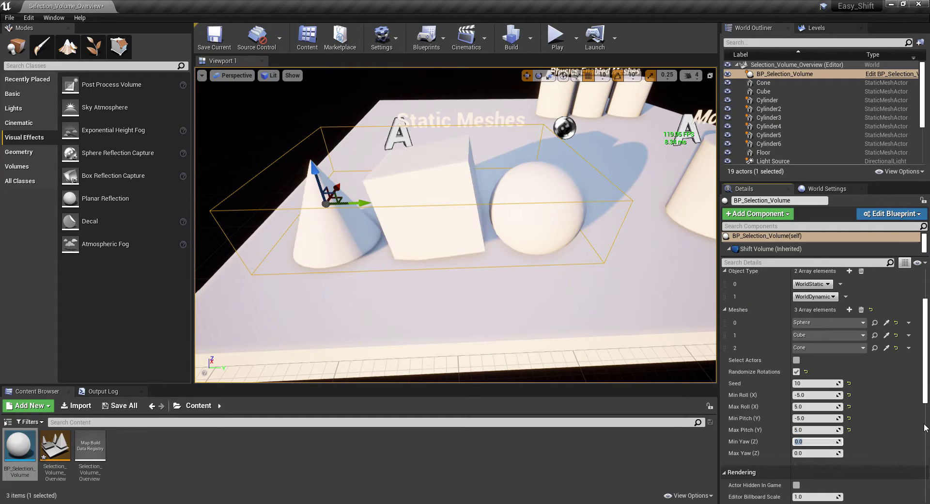
pyautogui.write('-5')
pyautogui.press('Tab')
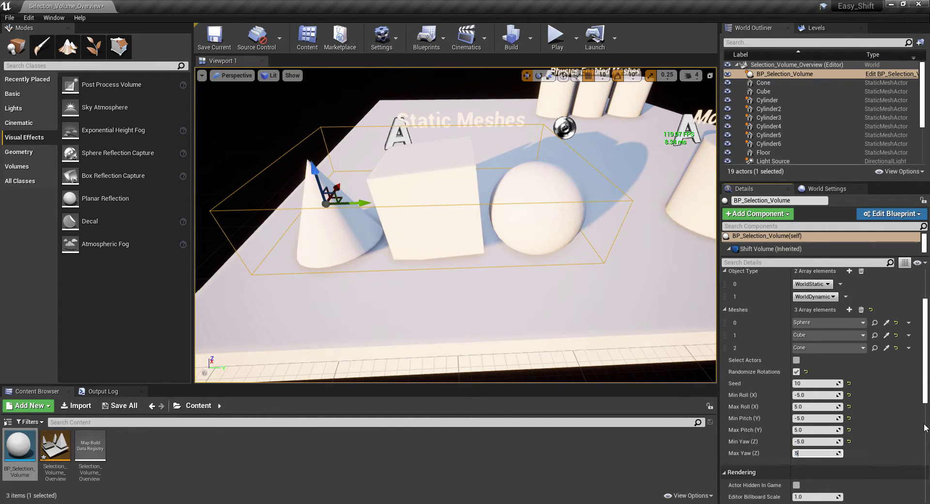
pyautogui.write('5')
pyautogui.press('Return')
# Move the selection volume around over the static meshes to re-trigger their rotation randomization
pyautogui.moveTo(505, 230); pyautogui.dragTo(464, 238)
pyautogui.moveTo(381, 204); pyautogui.dragTo(455, 213)
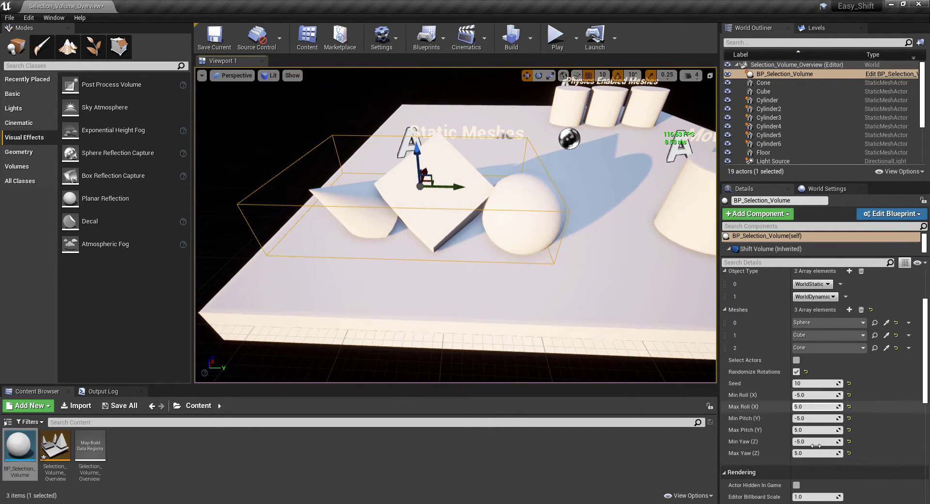
# Move the selection volume over the static meshes, turn Randomize Rotations off and move the volume again
pyautogui.moveTo(453, 183); pyautogui.dragTo(459, 204)
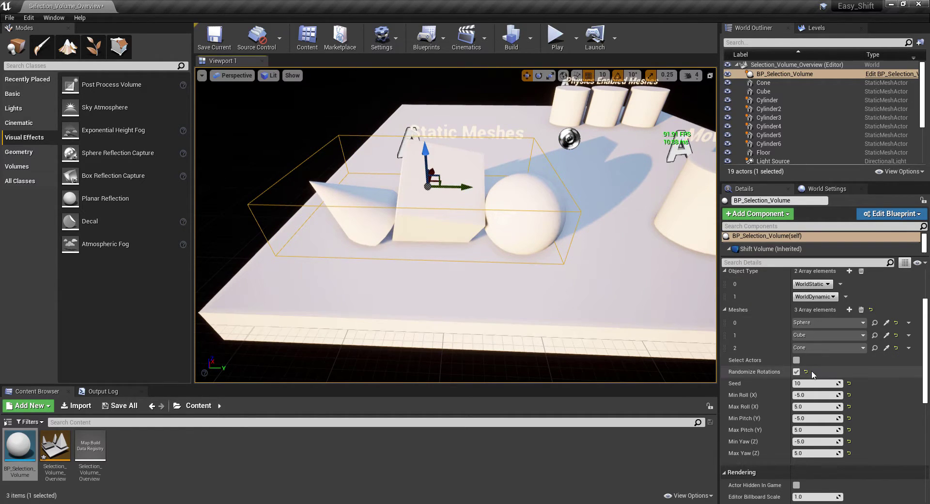
pyautogui.click(797, 372)
pyautogui.moveTo(486, 192); pyautogui.dragTo(487, 220)
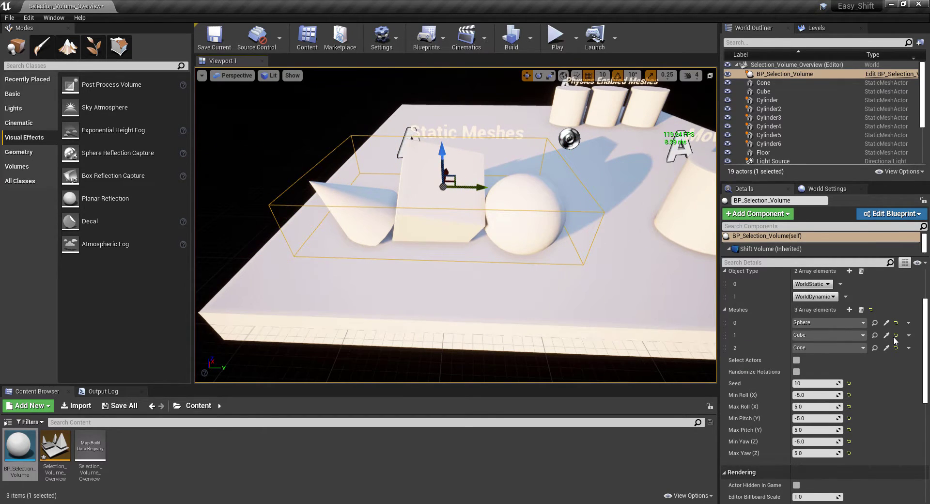
# Turn Randomize Rotations back on, try a seed of 14 and reset the seed to its default
pyautogui.click(797, 372)
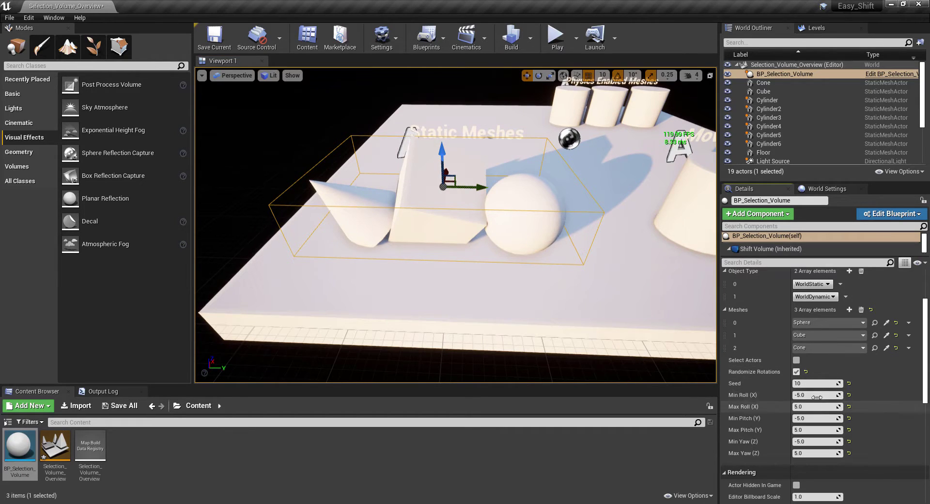
pyautogui.moveTo(816, 383)
pyautogui.mouseDown()
pyautogui.moveTo(834, 383)
pyautogui.moveTo(808, 383)
pyautogui.moveTo(816, 384)
pyautogui.mouseUp()
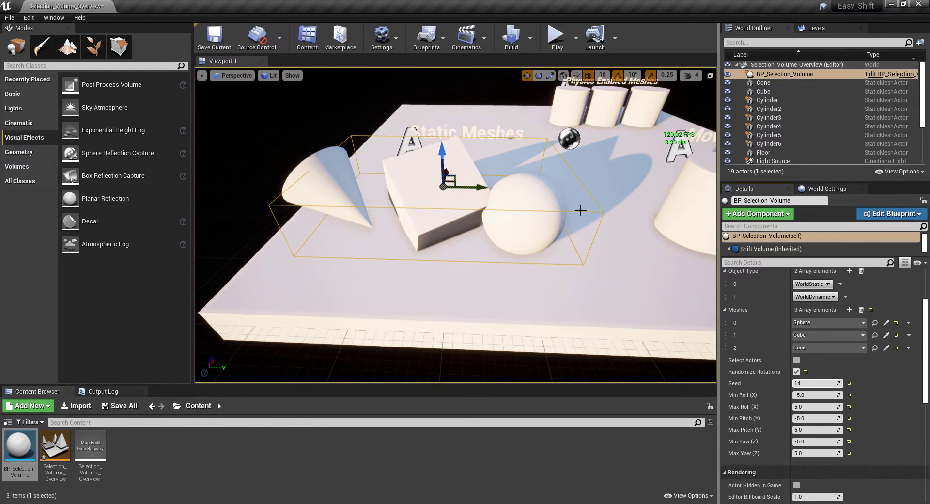
pyautogui.click(849, 383)
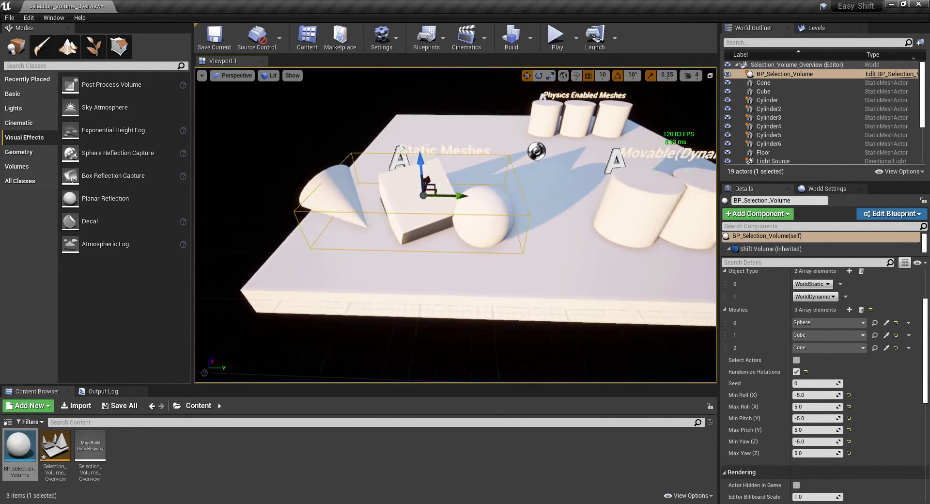
# Add a third Object Type entry to the selection volume and set it to PhysicsBody
pyautogui.moveTo(455, 225); pyautogui.dragTo(441, 239, button='right')
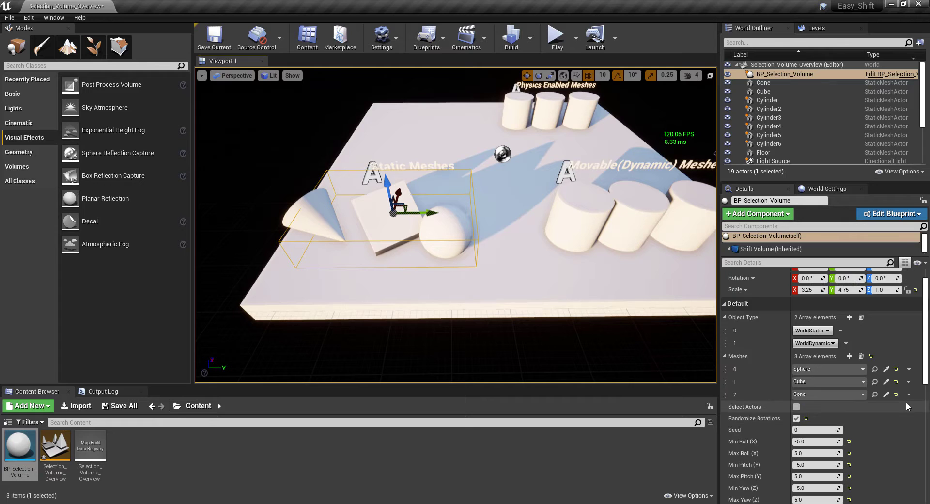
pyautogui.scroll(3, 910, 401)
pyautogui.moveTo(455, 224); pyautogui.dragTo(482, 234, button='right')
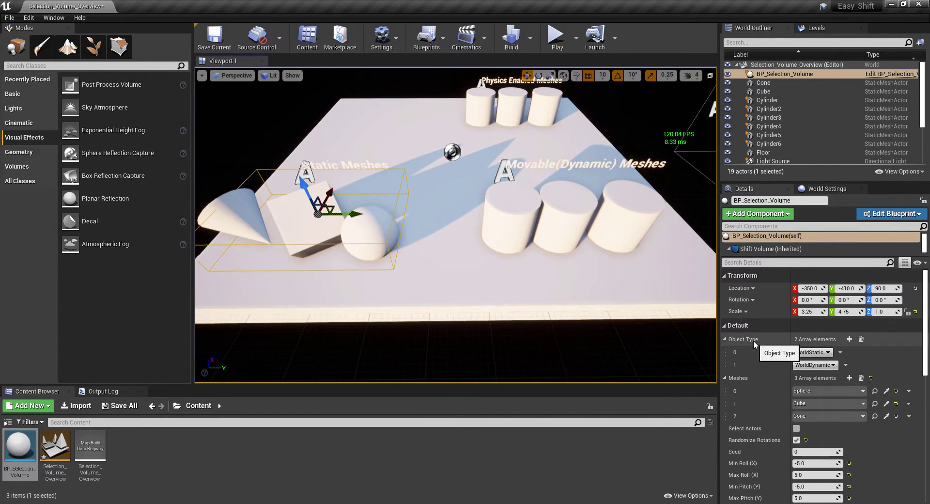
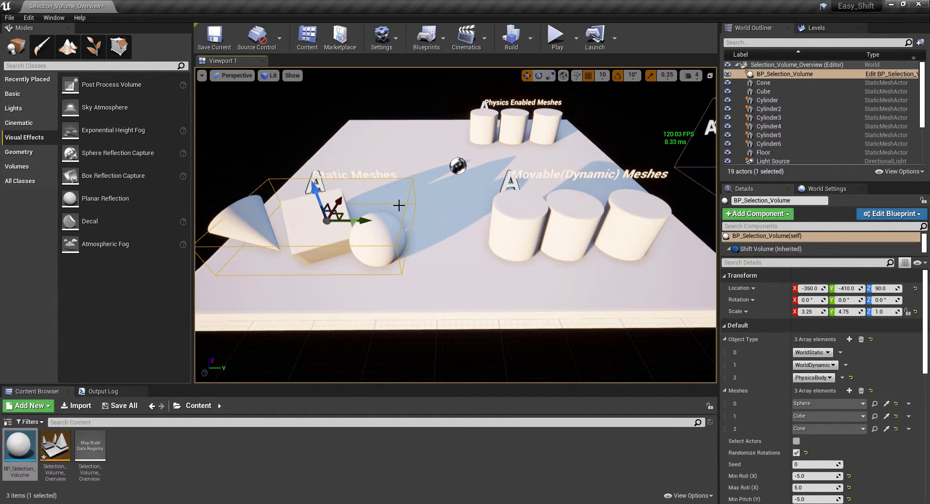
# Select the first cylinder under Physics Enabled Meshes and check its Simulate Physics setting
pyautogui.moveTo(444, 269); pyautogui.dragTo(427, 275, button='right')
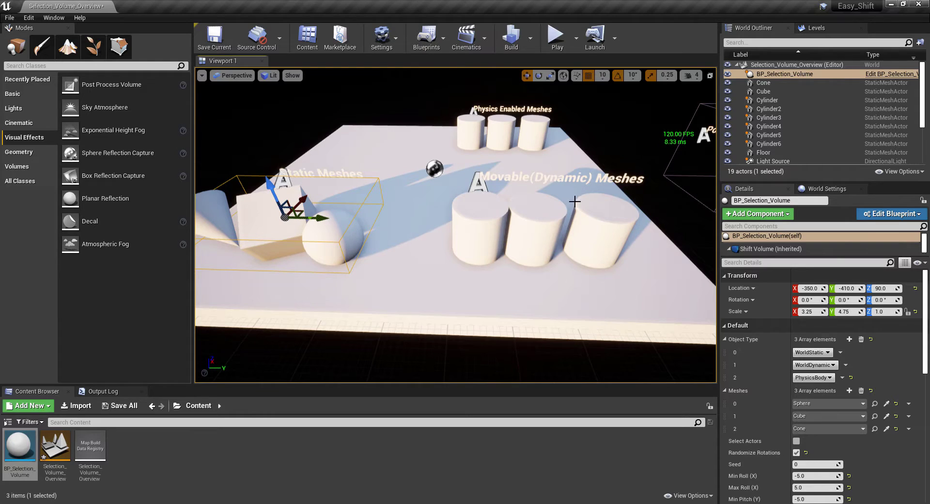
pyautogui.moveTo(496, 203); pyautogui.dragTo(505, 168, button='right')
pyautogui.press('w')
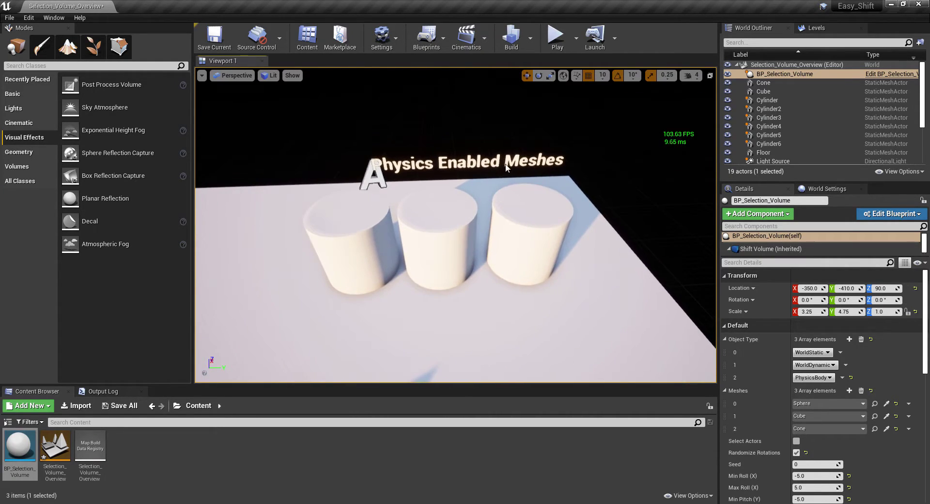
pyautogui.click(362, 218)
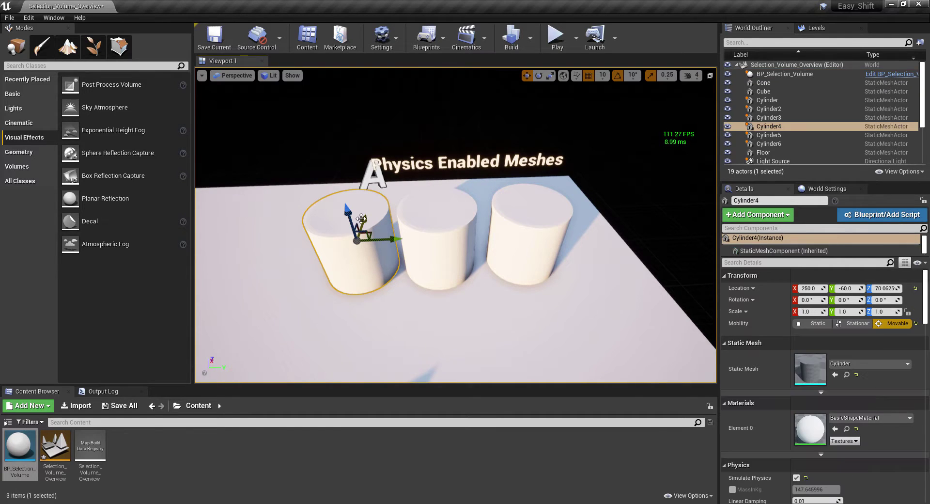
pyautogui.scroll(-5, 757, 356)
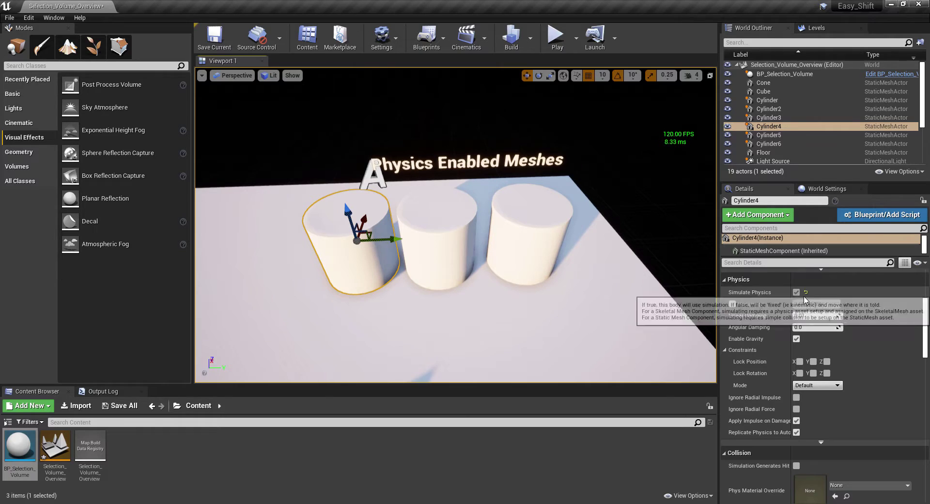
# Select each cylinder under Movable(Dynamic) Meshes in turn and compare its Simulate Physics setting
pyautogui.press('s')
pyautogui.moveTo(471, 255)
pyautogui.mouseDown(button='right')
pyautogui.moveTo(462, 248)
pyautogui.moveTo(483, 257)
pyautogui.mouseUp(button='right')
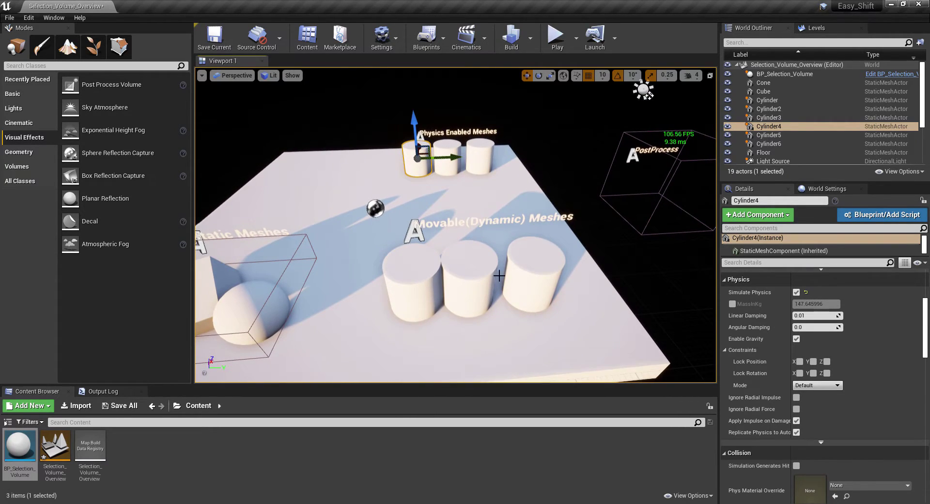
pyautogui.click(484, 266)
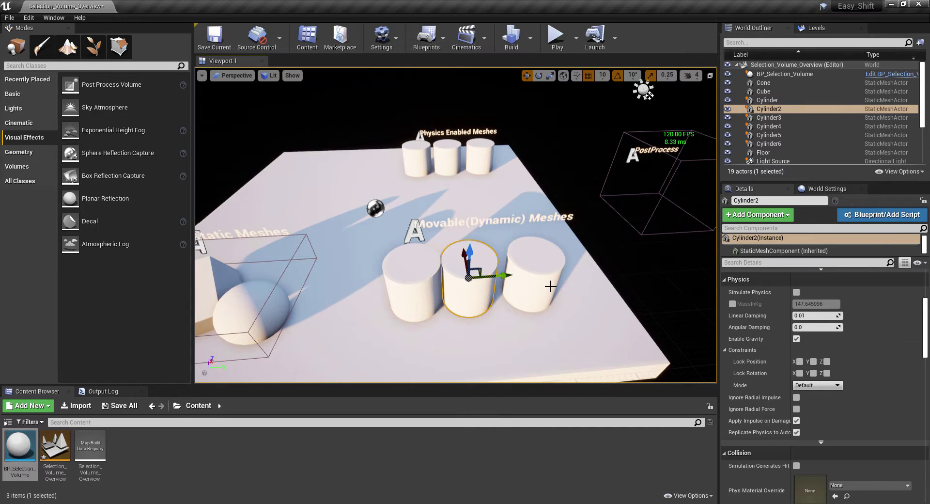
pyautogui.click(420, 277)
pyautogui.click(545, 278)
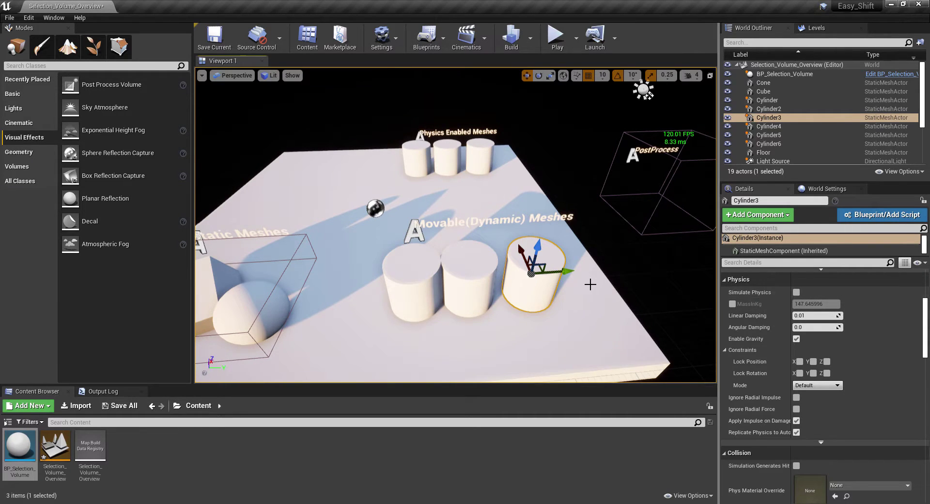
# Reselect BP_Selection_Volume and delete the WorldStatic and PhysicsBody entries from its Object Type array
pyautogui.moveTo(590, 285); pyautogui.dragTo(523, 279, button='right')
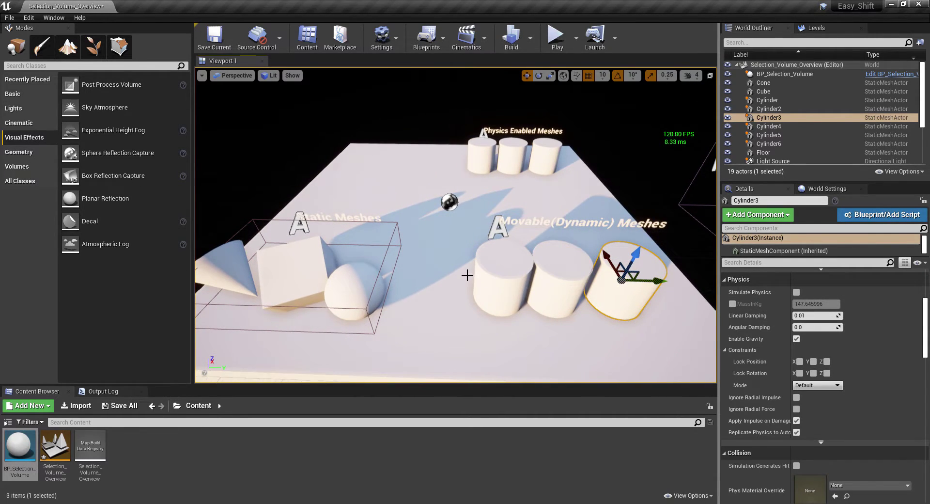
pyautogui.moveTo(467, 275); pyautogui.dragTo(436, 230, button='right')
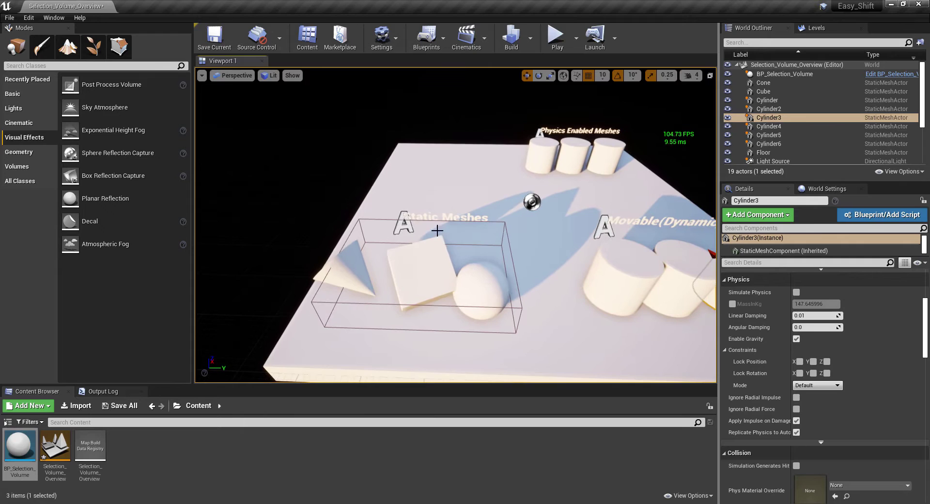
pyautogui.click(509, 246)
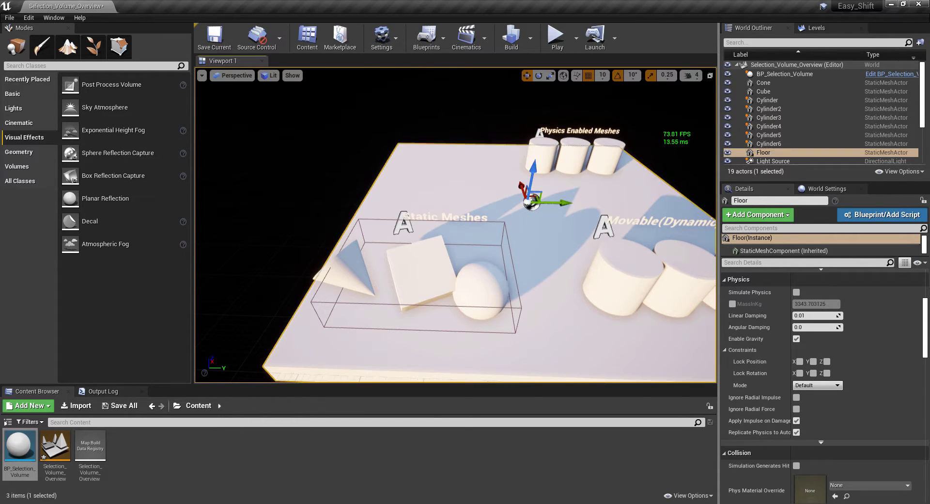
pyautogui.doubleClick(804, 74)
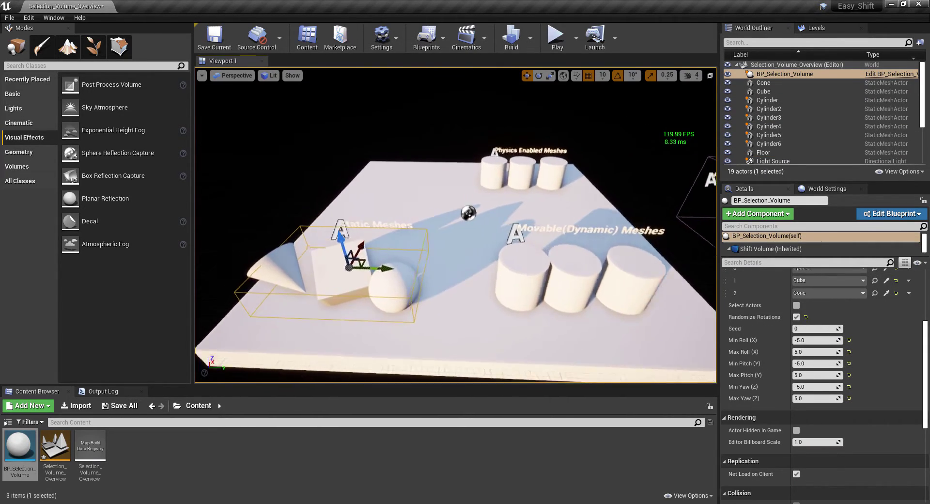
pyautogui.scroll(5, 778, 360)
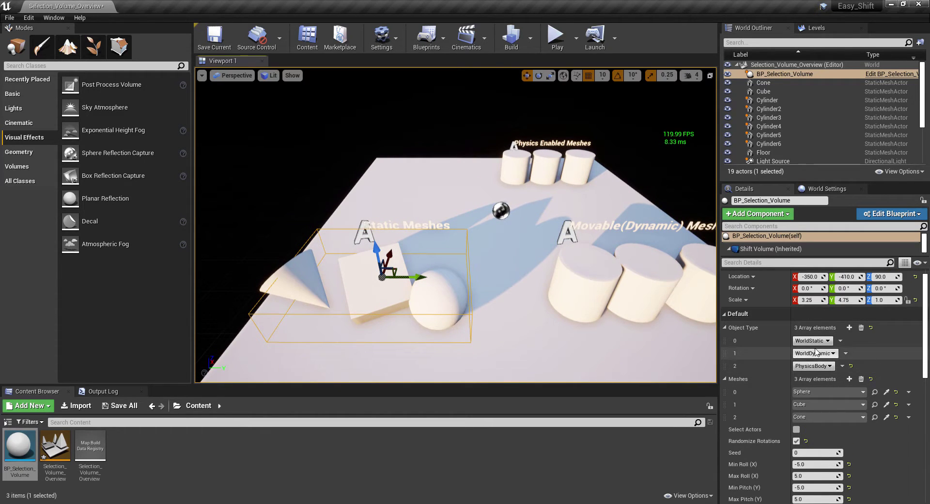
pyautogui.click(841, 340)
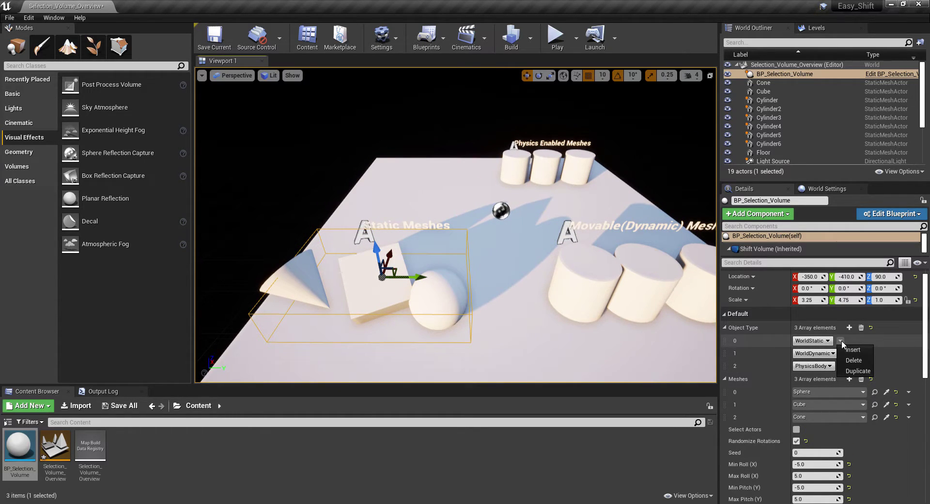
pyautogui.click(853, 361)
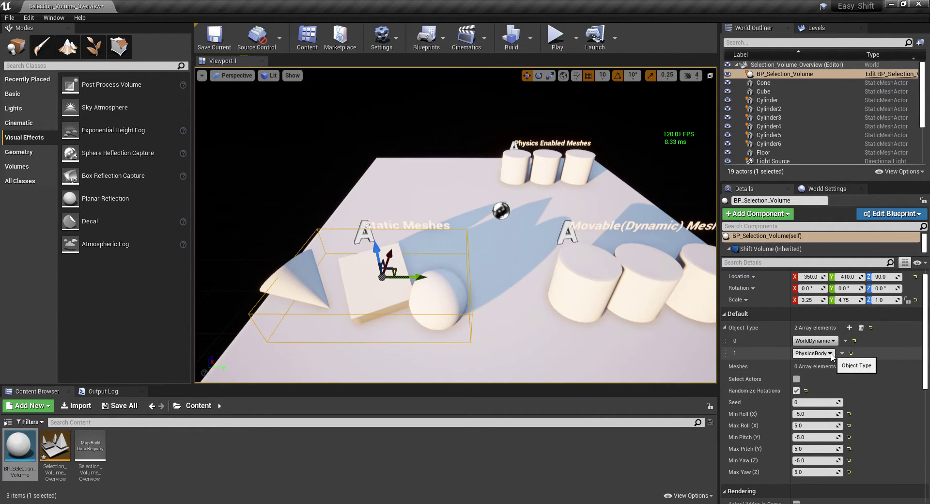
pyautogui.click(831, 354)
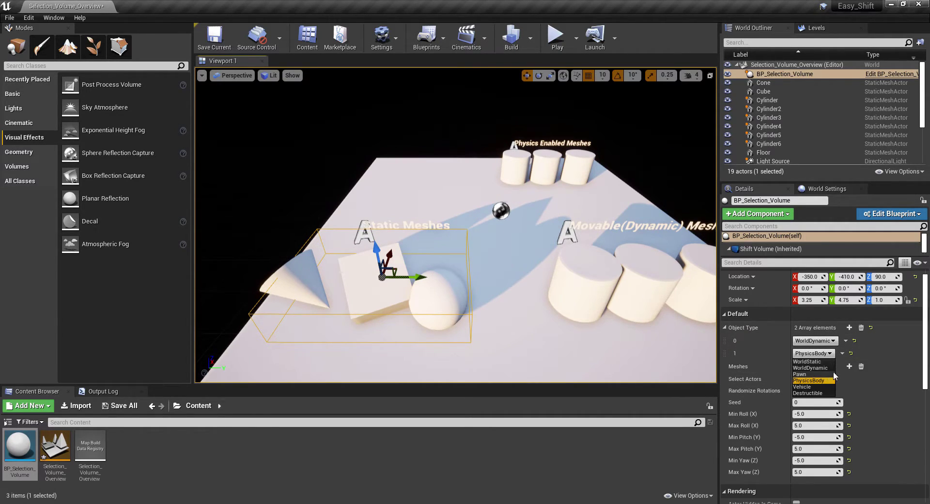
pyautogui.click(842, 354)
pyautogui.click(850, 380)
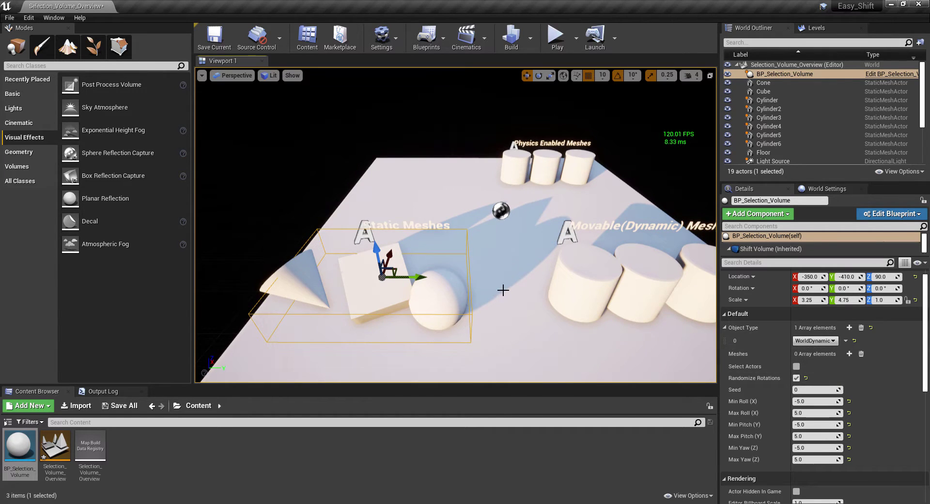
# Set the remaining Object Type entry to WorldStatic and move the volume over the movable meshes and back over the static meshes
pyautogui.moveTo(503, 291); pyautogui.dragTo(487, 339)
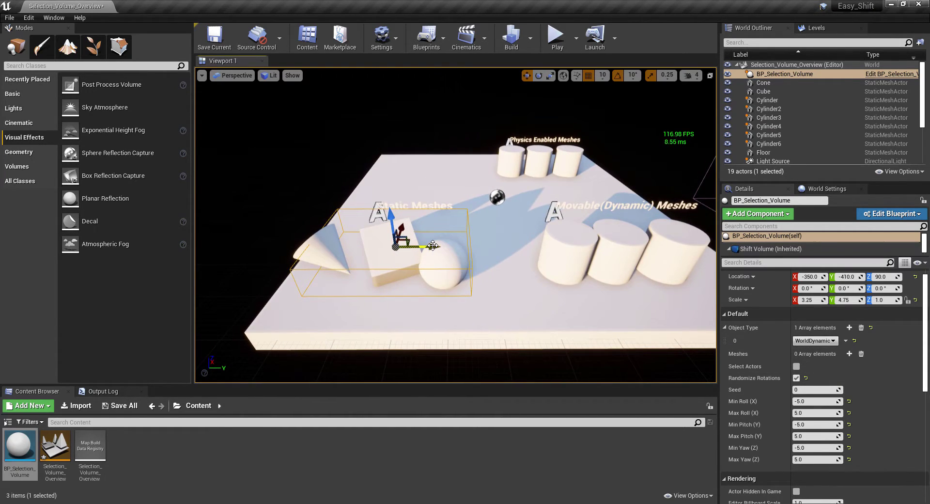
pyautogui.click(815, 340)
pyautogui.click(824, 351)
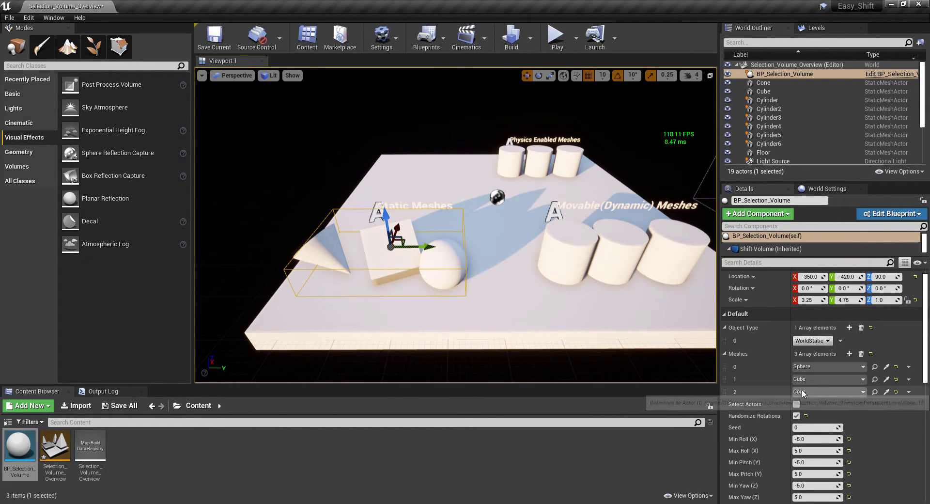
pyautogui.moveTo(427, 246); pyautogui.dragTo(648, 258)
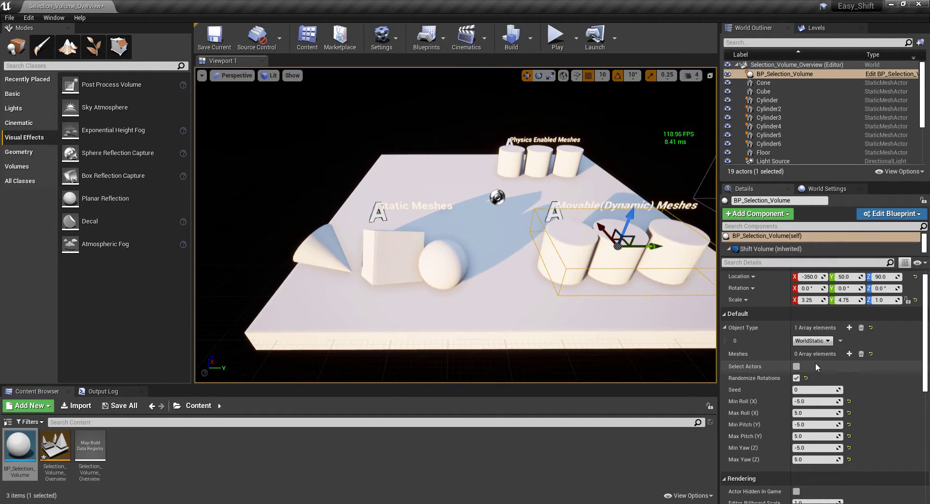
pyautogui.moveTo(650, 250); pyautogui.dragTo(427, 253)
pyautogui.moveTo(427, 252)
pyautogui.mouseDown(button='right')
pyautogui.moveTo(412, 264)
pyautogui.moveTo(431, 259)
pyautogui.moveTo(411, 251)
pyautogui.mouseUp(button='right')
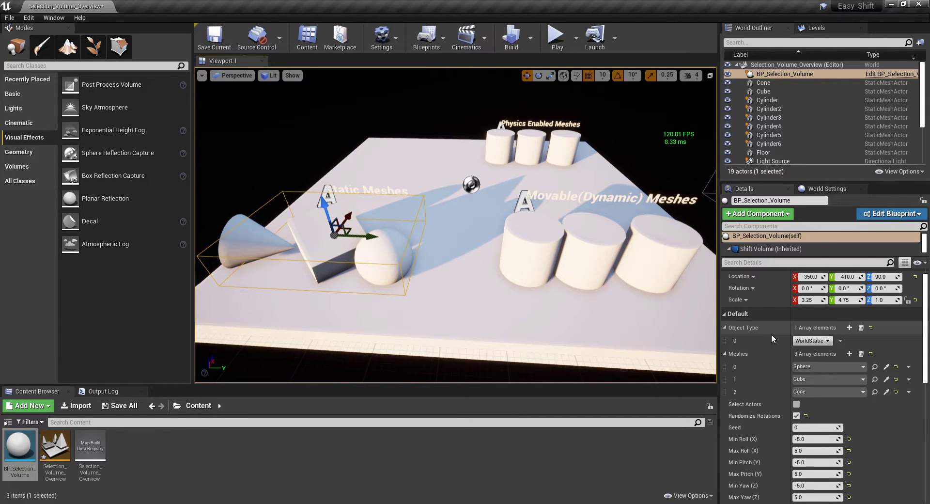
# Set the Object Type entry to WorldDynamic, move the volume over the Movable(Dynamic) meshes at Y 60 and turn Randomize Rotations off
pyautogui.click(810, 340)
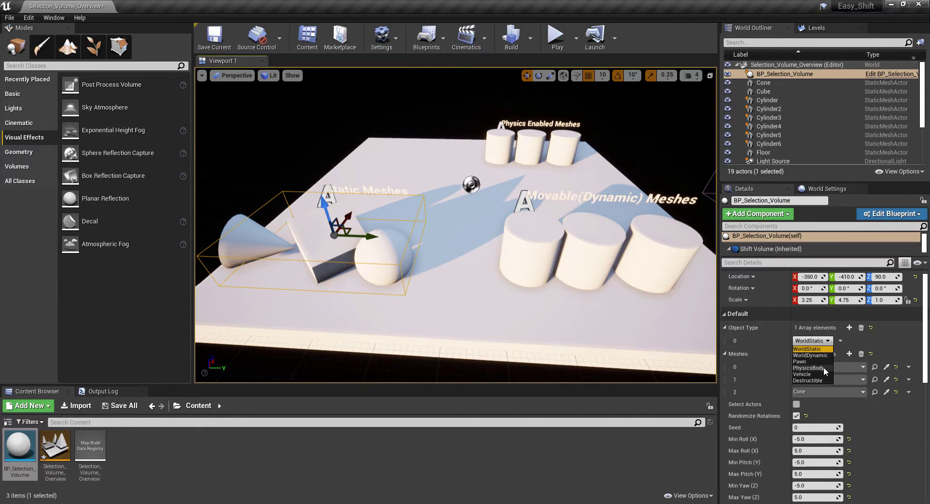
pyautogui.click(819, 356)
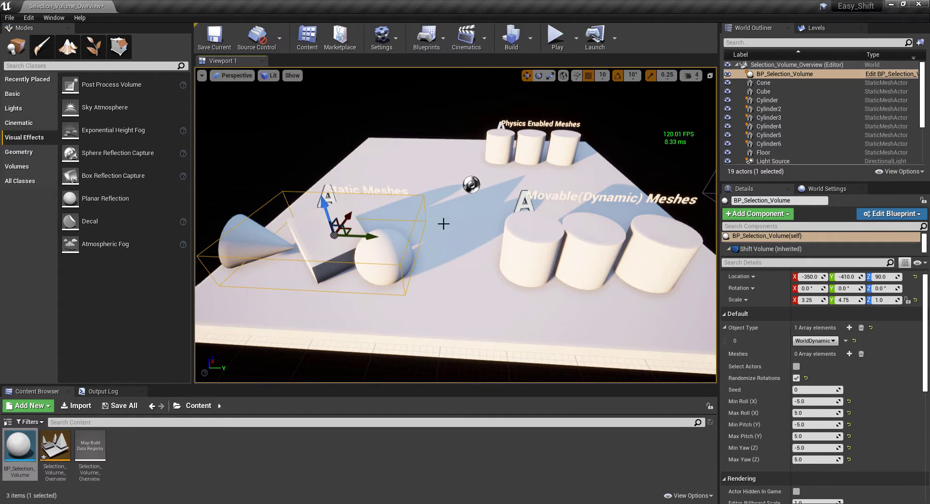
pyautogui.moveTo(390, 243); pyautogui.dragTo(630, 247)
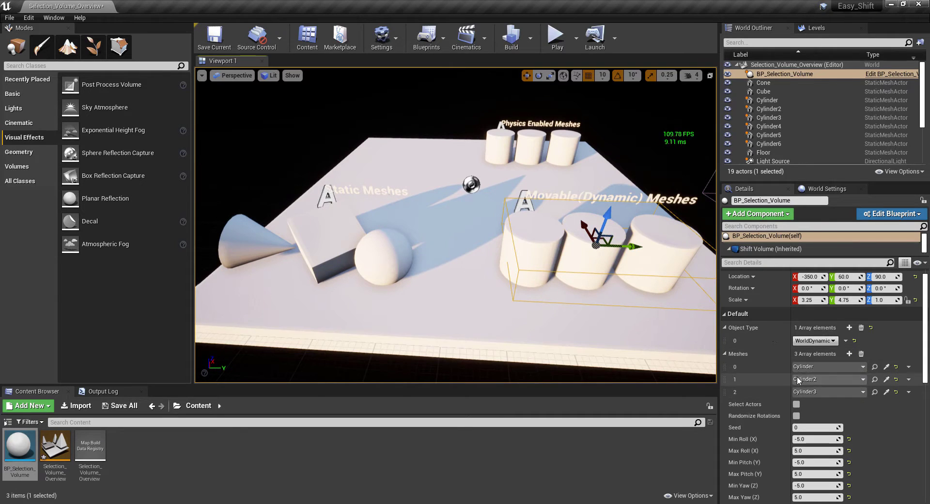
# Scale the volume to 14.75 in Y and move it to Y -210 to enclose both the static and movable meshes
pyautogui.press('s')
pyautogui.moveTo(595, 254); pyautogui.dragTo(586, 253, button='right')
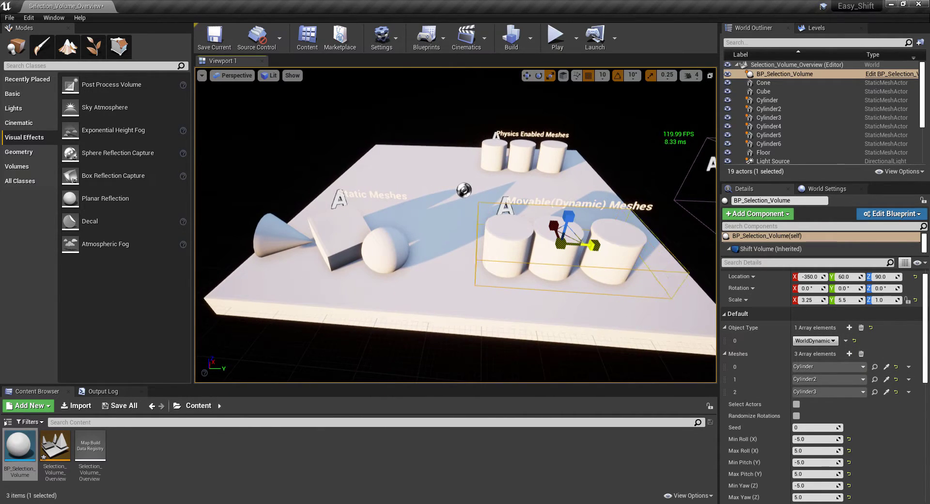
pyautogui.moveTo(585, 245); pyautogui.dragTo(457, 241)
pyautogui.press('a')
pyautogui.moveTo(490, 304); pyautogui.dragTo(449, 322, button='right')
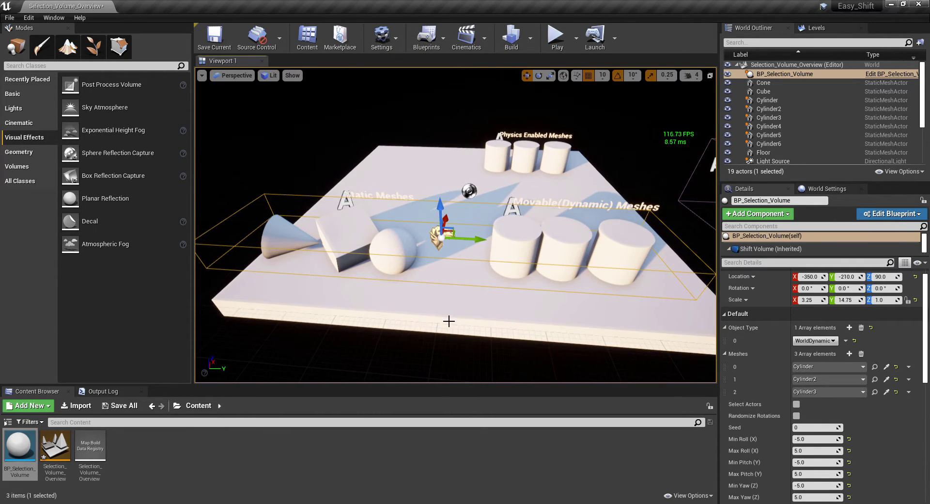
pyautogui.press('w')
pyautogui.press('d')
pyautogui.moveTo(508, 270); pyautogui.dragTo(506, 270, button='right')
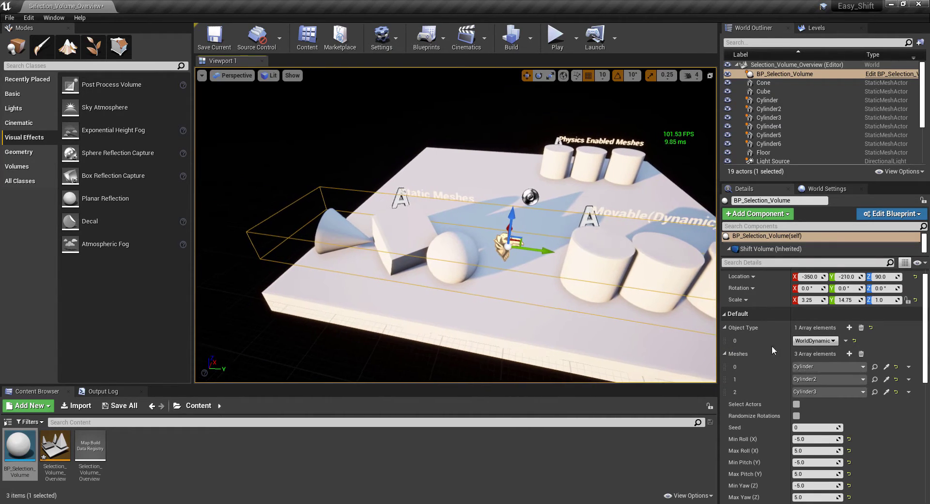
# Add a second Object Type entry with WorldStatic to the selection volume
pyautogui.click(850, 328)
pyautogui.click(820, 353)
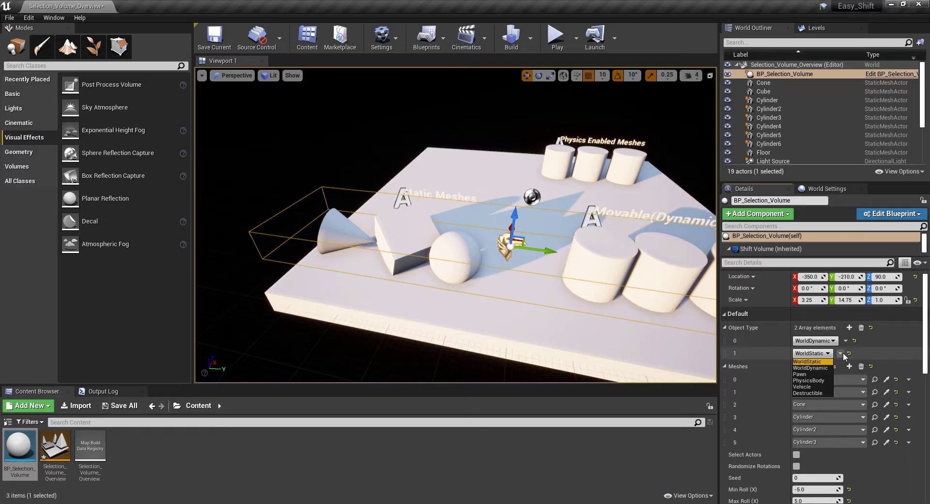
# Add a third Object Type entry to the selection volume and set it to PhysicsBody
pyautogui.click(842, 354)
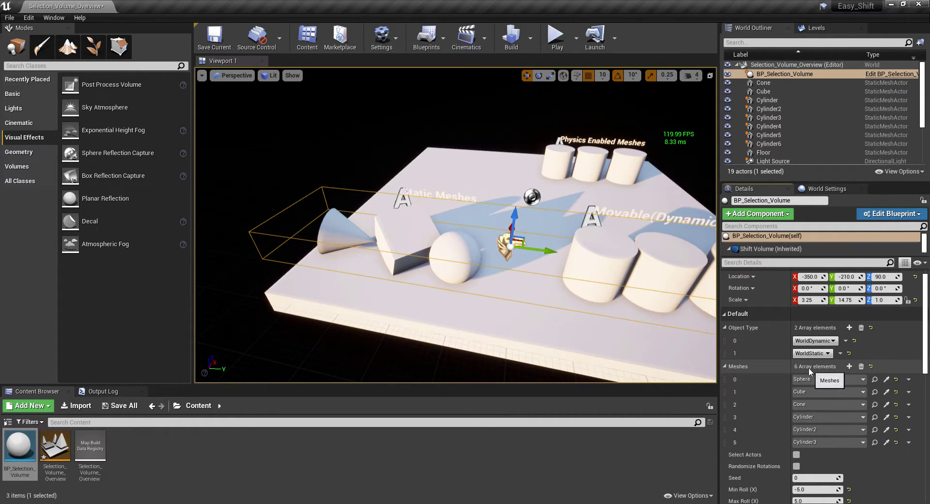
pyautogui.moveTo(463, 251)
pyautogui.mouseDown(button='right')
pyautogui.moveTo(494, 257)
pyautogui.moveTo(441, 249)
pyautogui.moveTo(449, 242)
pyautogui.mouseUp(button='right')
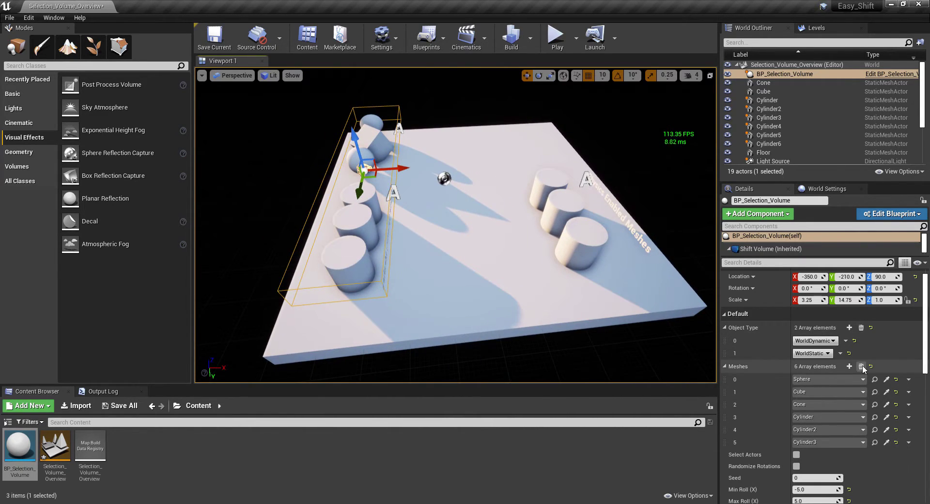
pyautogui.click(849, 327)
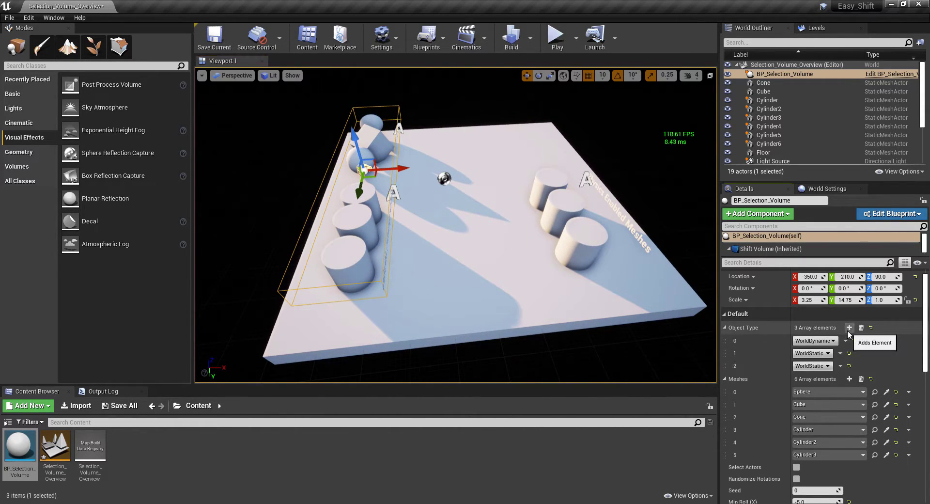
pyautogui.click(828, 366)
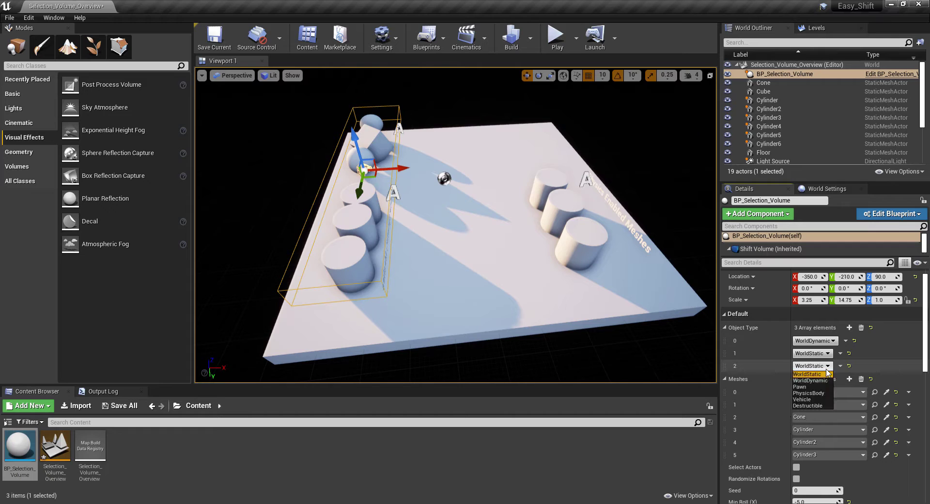
pyautogui.click(821, 394)
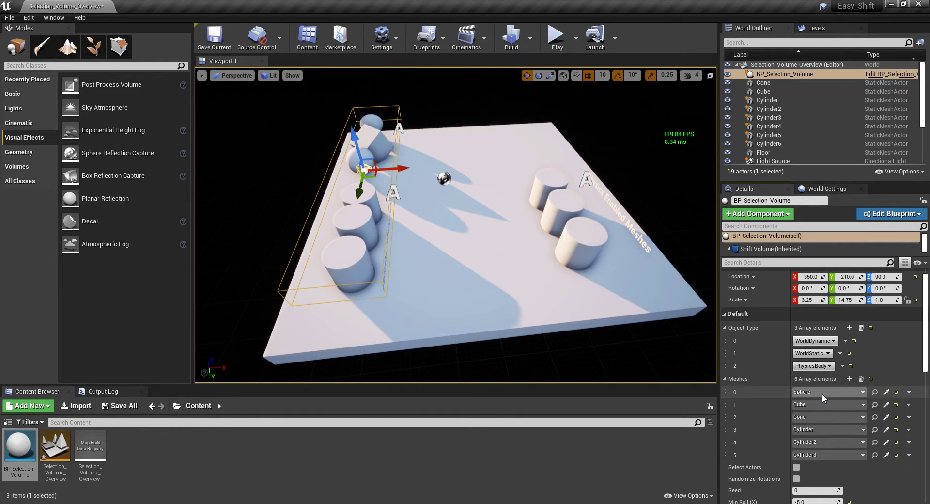
# Scale the volume to 18.75 in X and move it to X -80 to enclose the static, movable and physics-enabled meshes
pyautogui.moveTo(413, 201)
pyautogui.mouseDown(button='right')
pyautogui.moveTo(426, 199)
pyautogui.moveTo(414, 201)
pyautogui.mouseUp(button='right')
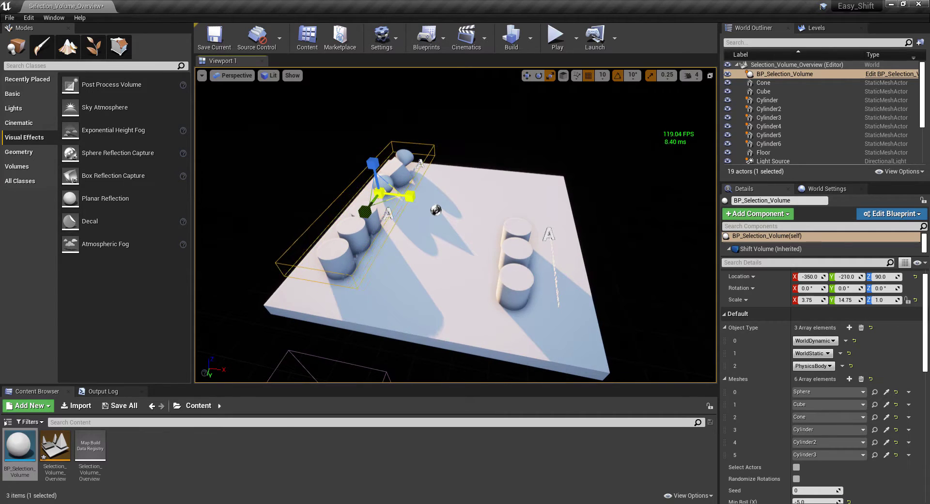
pyautogui.moveTo(410, 196); pyautogui.dragTo(480, 197)
pyautogui.moveTo(391, 189); pyautogui.dragTo(438, 199)
pyautogui.moveTo(503, 285); pyautogui.dragTo(586, 285, button='right')
pyautogui.moveTo(436, 288); pyautogui.dragTo(426, 289, button='right')
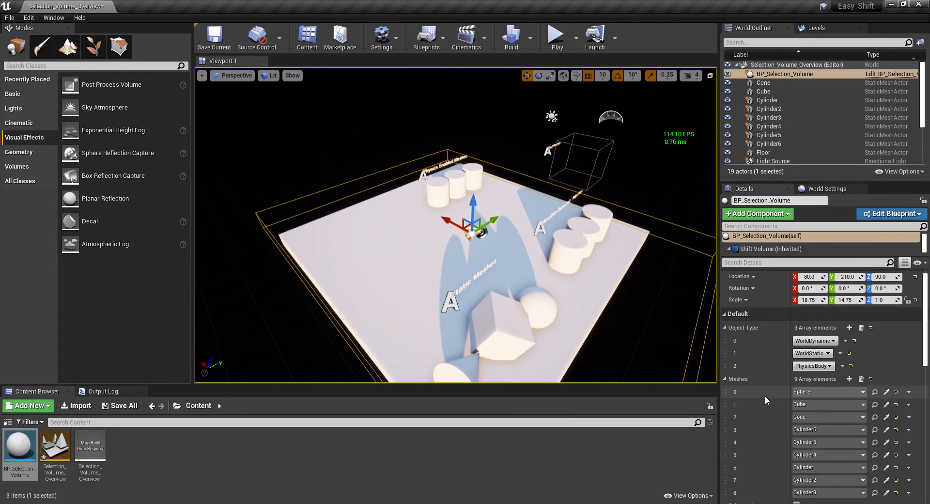
# Turn on Select Actors for the volume and remove BP_Selection_Volume from the selection so only the detected meshes are selected
pyautogui.scroll(-5, 765, 396)
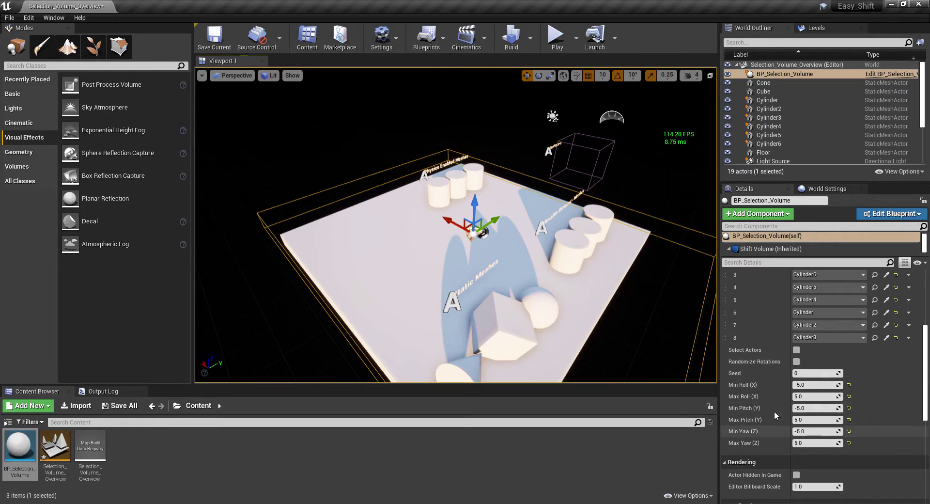
pyautogui.click(797, 350)
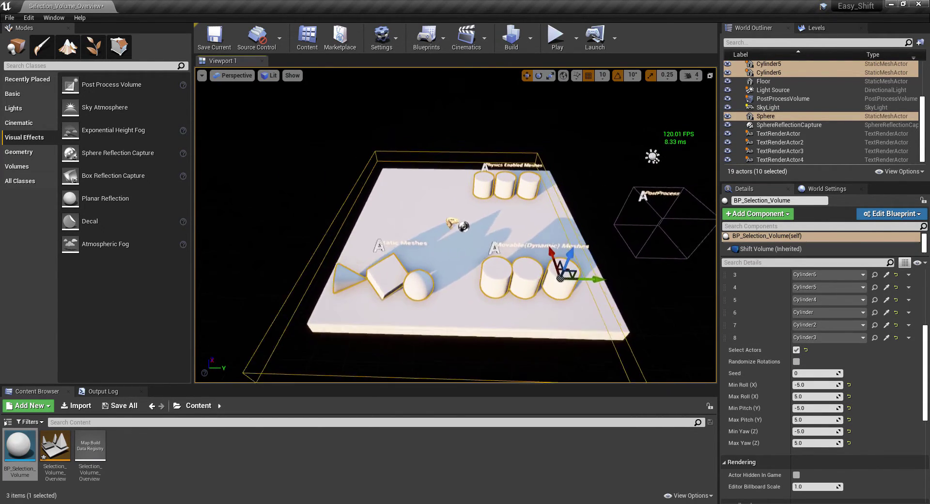
pyautogui.scroll(3, 775, 139)
pyautogui.scroll(1, 774, 139)
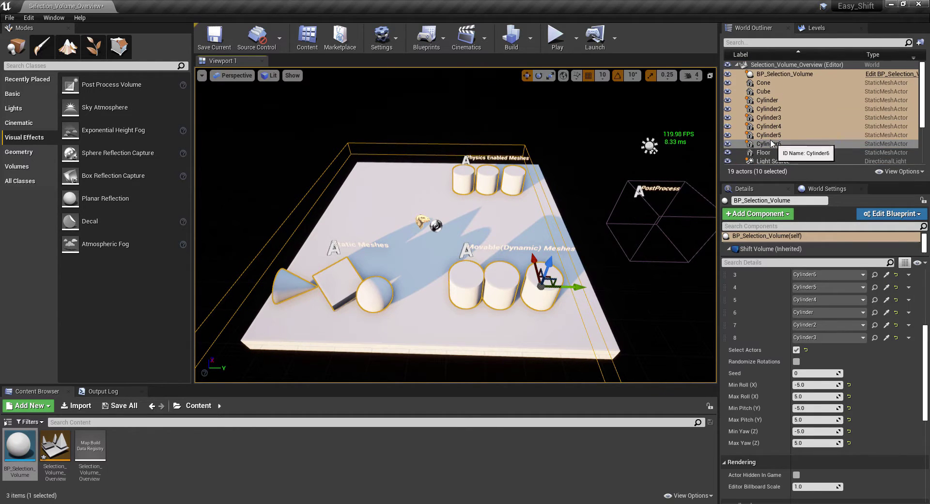
pyautogui.keyDown('ctrl'); pyautogui.click(785, 74); pyautogui.keyUp('ctrl')
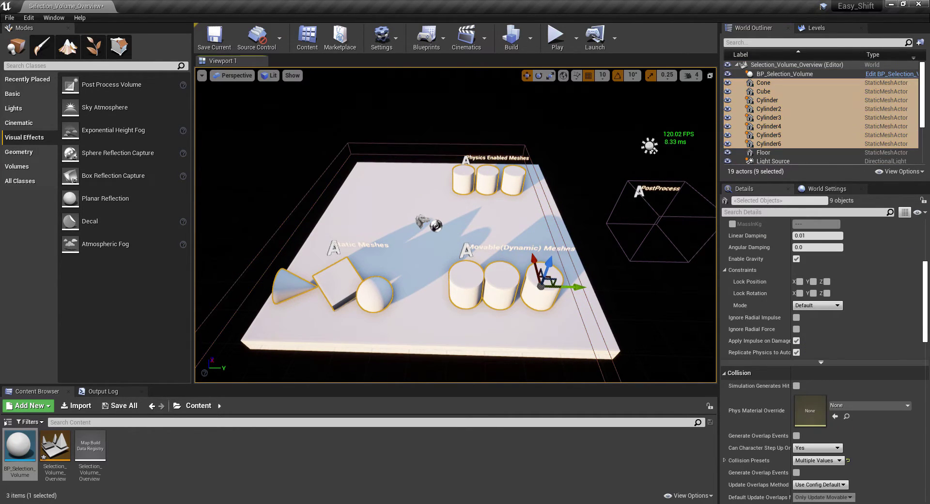
# Try moving the nine selected meshes together and undo the move
pyautogui.moveTo(506, 260); pyautogui.dragTo(569, 300)
pyautogui.hotkey('ctrl', 'z')
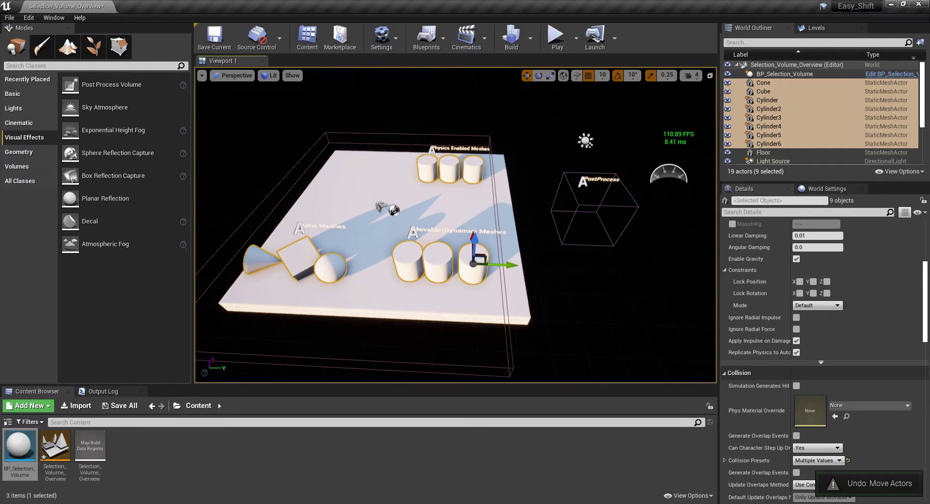
pyautogui.moveTo(569, 300); pyautogui.dragTo(569, 309, button='right')
# Set the position grid snap to 100, move the selected meshes as a group along Y and undo that move
pyautogui.click(602, 76)
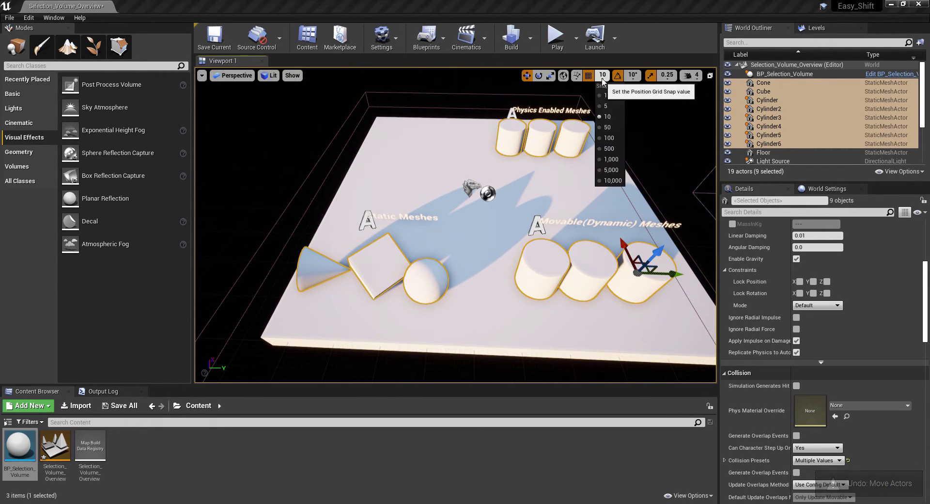
pyautogui.click(610, 139)
pyautogui.scroll(-5, 606, 194)
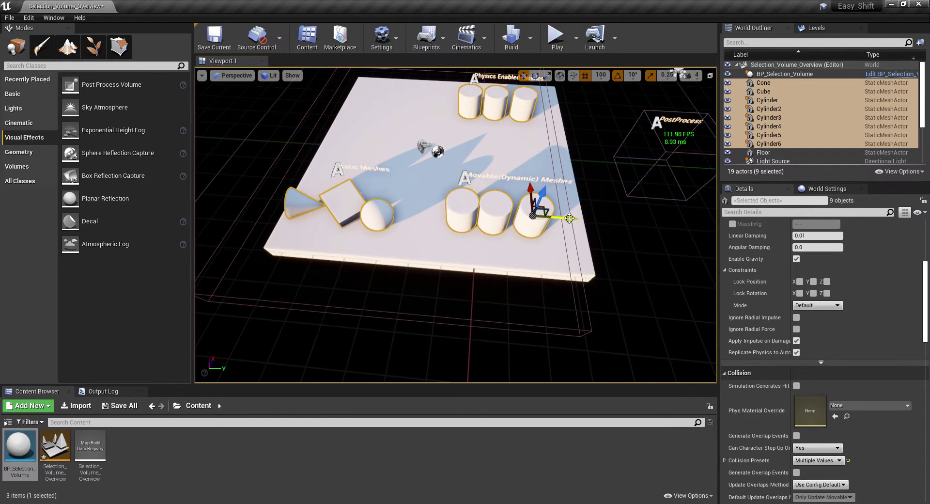
pyautogui.moveTo(601, 220); pyautogui.dragTo(570, 241)
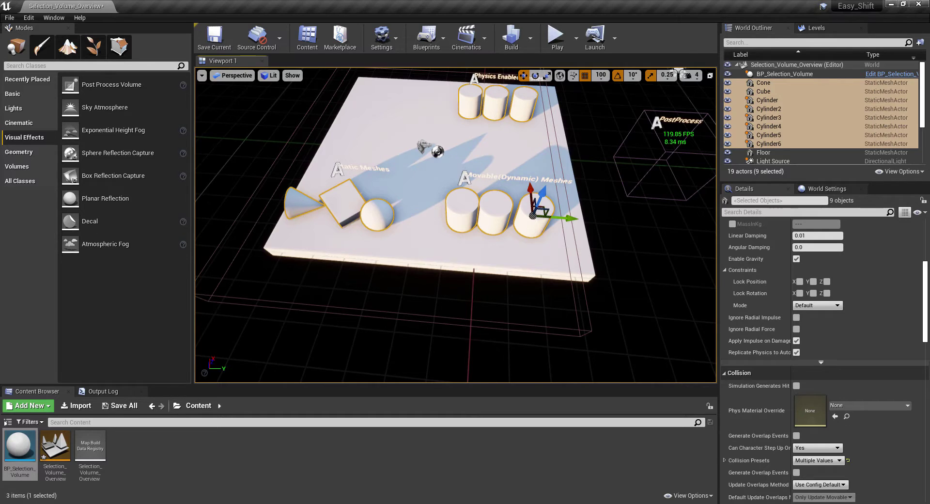
pyautogui.scroll(4, 600, 282)
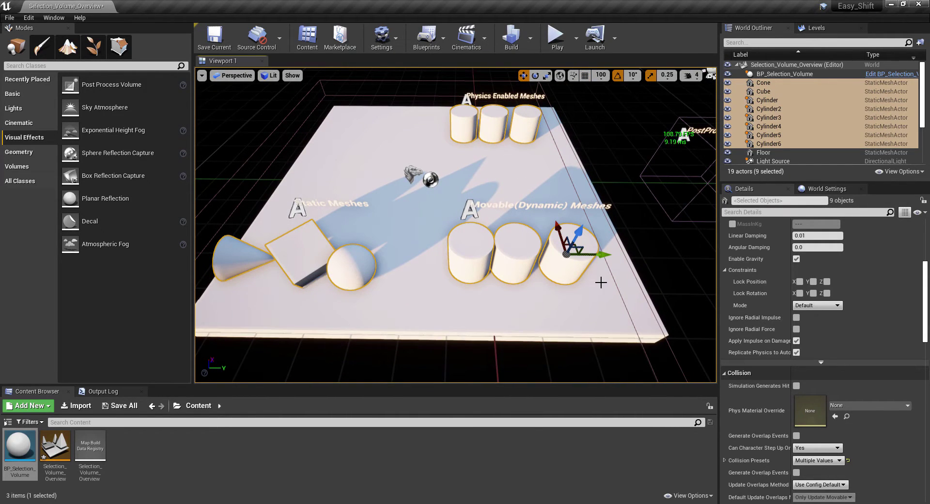
pyautogui.moveTo(600, 255); pyautogui.dragTo(652, 261)
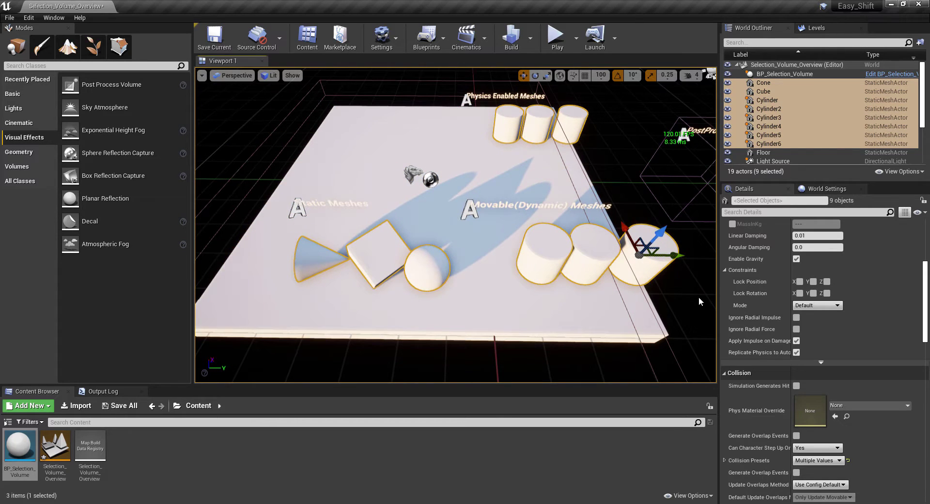
pyautogui.hotkey('ctrl', 'z')
pyautogui.click(585, 75)
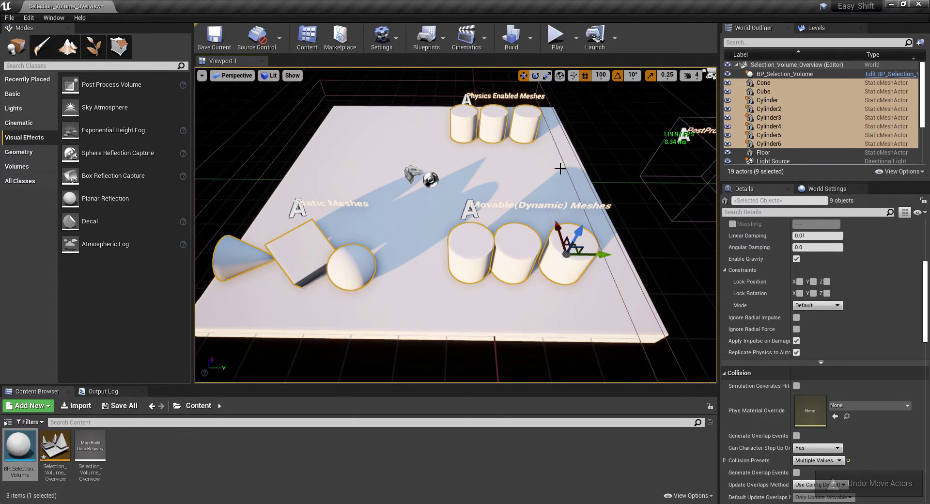
# Select the large BP_Selection_Volume that encloses all the meshes and delete it
pyautogui.moveTo(561, 168); pyautogui.dragTo(560, 199, button='right')
pyautogui.click(463, 156)
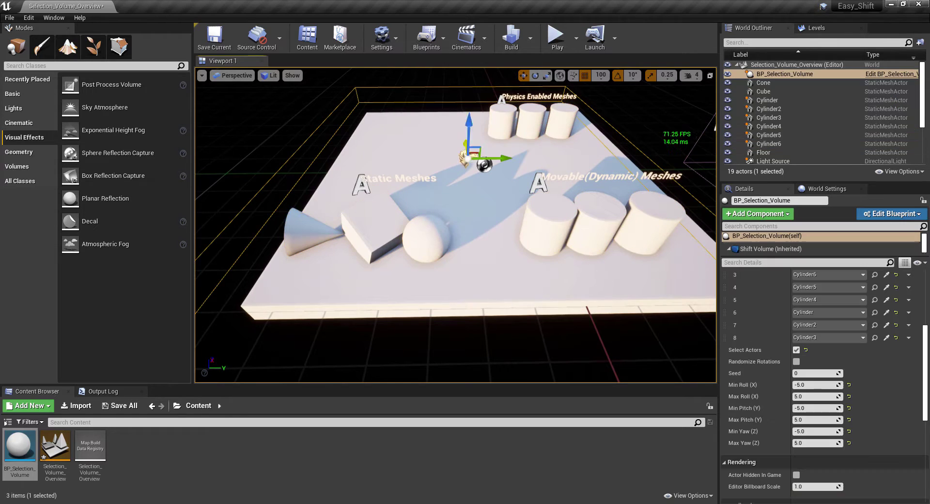
pyautogui.moveTo(455, 206); pyautogui.dragTo(533, 223, button='right')
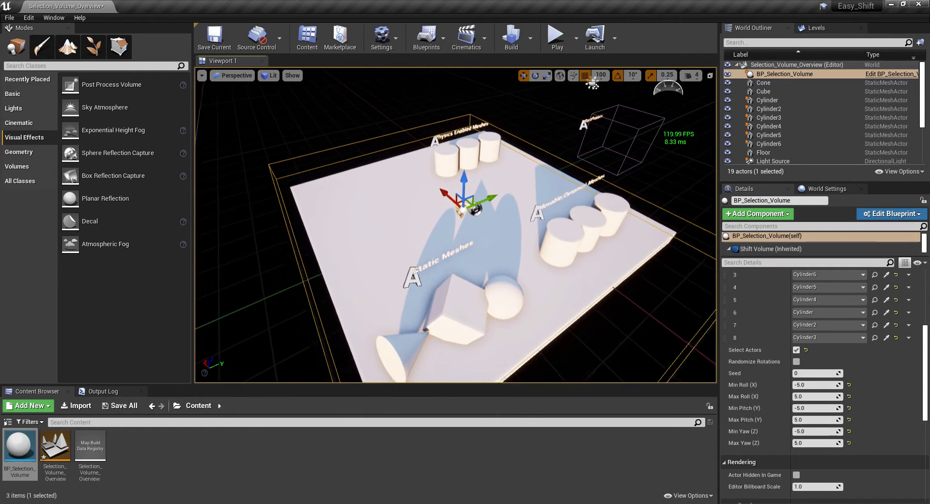
pyautogui.scroll(3, 841, 322)
pyautogui.moveTo(482, 271)
pyautogui.mouseDown(button='right')
pyautogui.moveTo(504, 233)
pyautogui.moveTo(504, 254)
pyautogui.moveTo(469, 276)
pyautogui.mouseUp(button='right')
pyautogui.press('Delete')
# Place a new BP_Selection_Volume in the level, set the position grid snap to 1 and move it to X -324, Y 47
pyautogui.moveTo(19, 448); pyautogui.dragTo(487, 144)
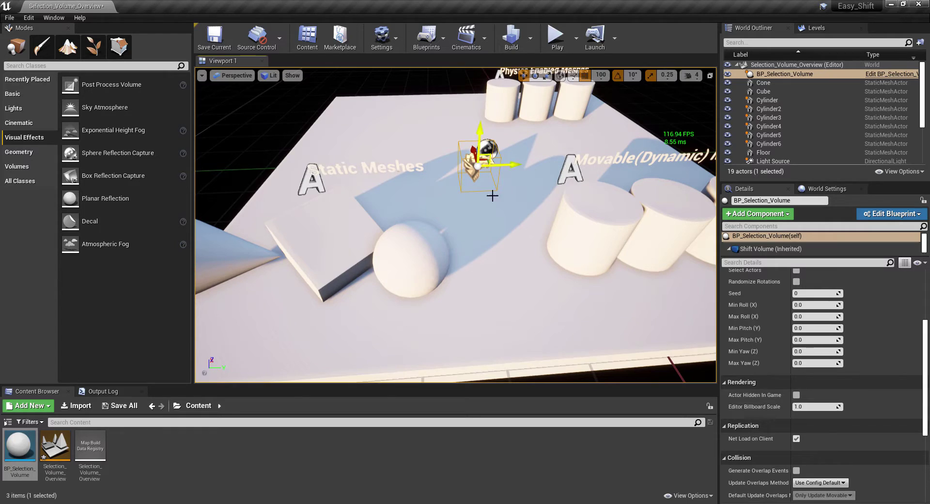
pyautogui.click(601, 76)
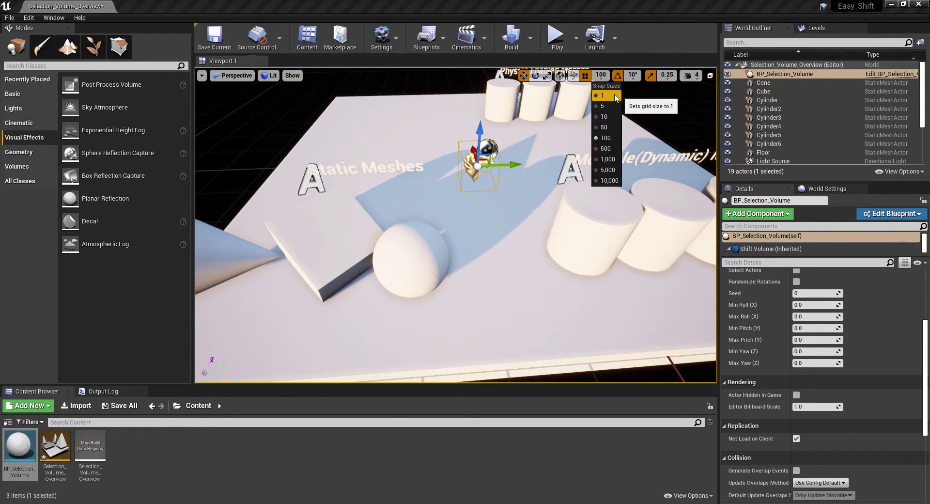
pyautogui.click(605, 96)
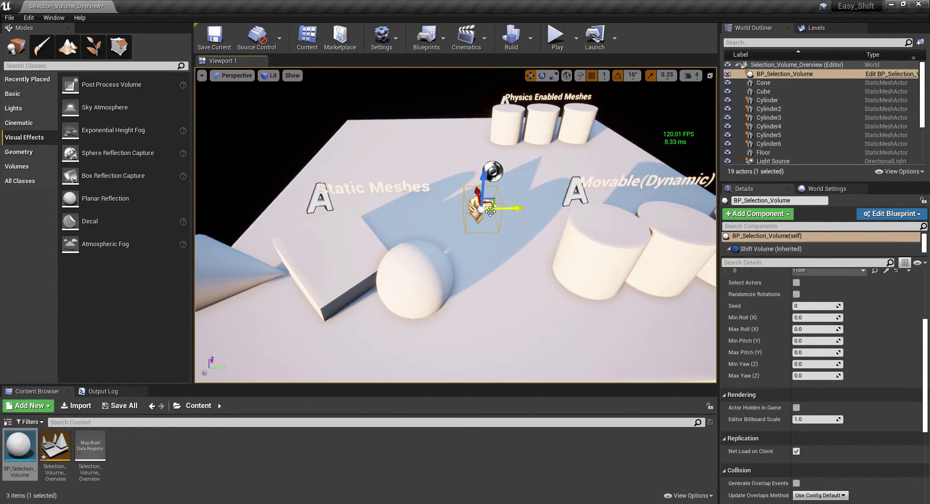
pyautogui.keyDown('shift'); pyautogui.moveTo(523, 211); pyautogui.dragTo(511, 238); pyautogui.keyUp('shift')
# Scale the new volume to 3.25 in X and 5.25 in Y to enclose the three Movable(Dynamic) meshes
pyautogui.press('r')
pyautogui.scroll(5, 750, 347)
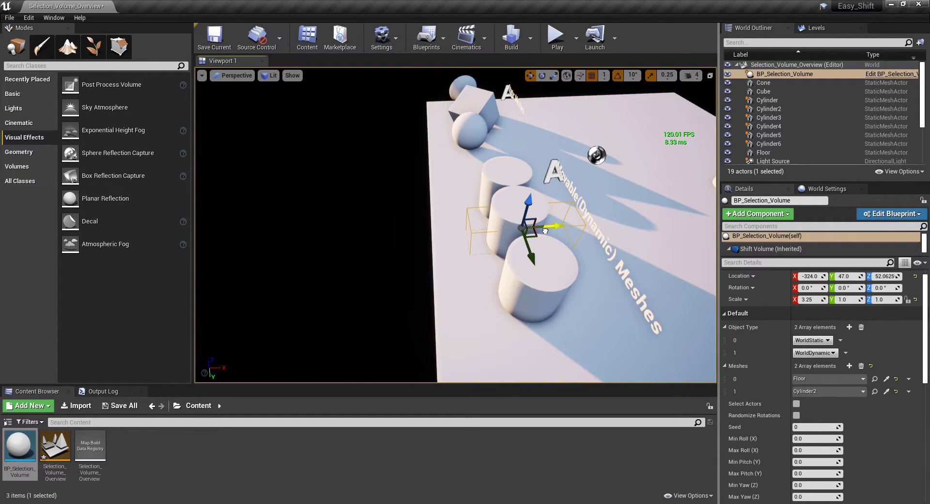
pyautogui.keyDown('alt'); pyautogui.moveTo(476, 231); pyautogui.dragTo(591, 228); pyautogui.keyUp('alt')
pyautogui.press('r')
pyautogui.moveTo(491, 211); pyautogui.dragTo(545, 210)
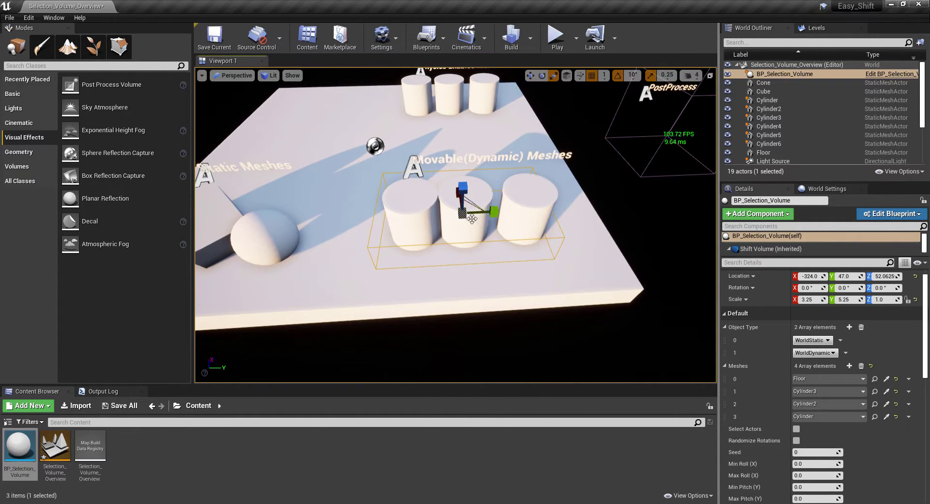
# Duplicate the volume along Y to Y -440 so the copy encloses the static meshes
pyautogui.moveTo(472, 218); pyautogui.dragTo(622, 237, button='right')
pyautogui.press('w')
pyautogui.keyDown('alt'); pyautogui.moveTo(627, 232); pyautogui.dragTo(385, 220); pyautogui.keyUp('alt')
pyautogui.keyDown('alt'); pyautogui.moveTo(455, 250); pyautogui.dragTo(541, 242); pyautogui.keyUp('alt')
# Select both selection volumes and turn on Select Actors for them together
pyautogui.click(780, 74)
pyautogui.keyDown('shift'); pyautogui.click(772, 83); pyautogui.keyUp('shift')
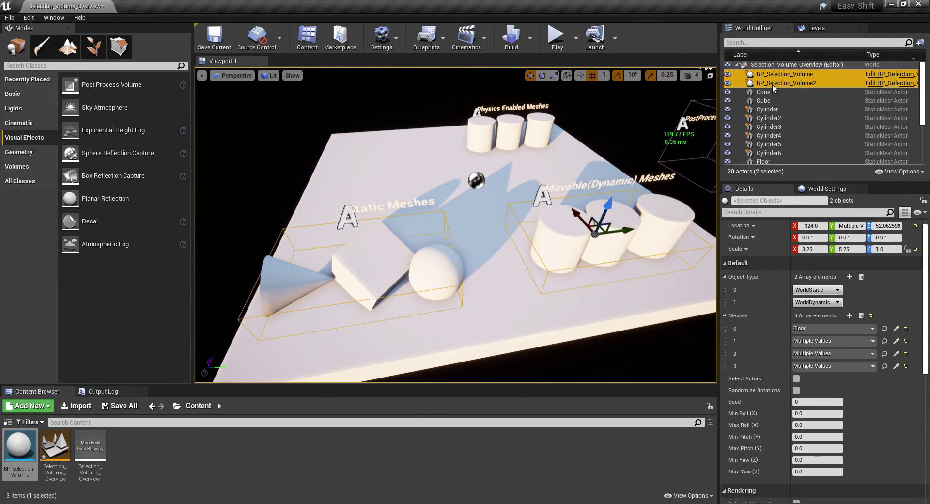
pyautogui.moveTo(576, 201); pyautogui.dragTo(536, 201, button='right')
pyautogui.click(797, 379)
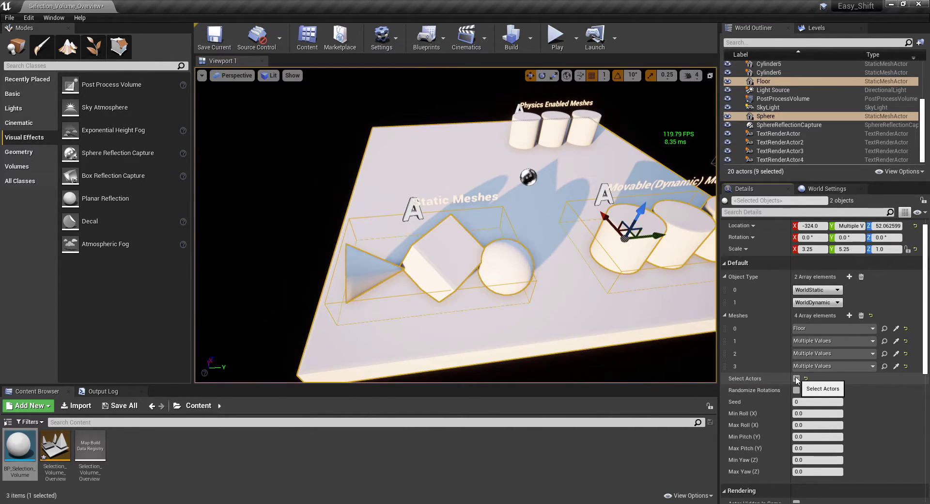
# Try moving both volumes and their selected meshes together along X to -434 and undo the move
pyautogui.moveTo(455, 206); pyautogui.dragTo(452, 201, button='right')
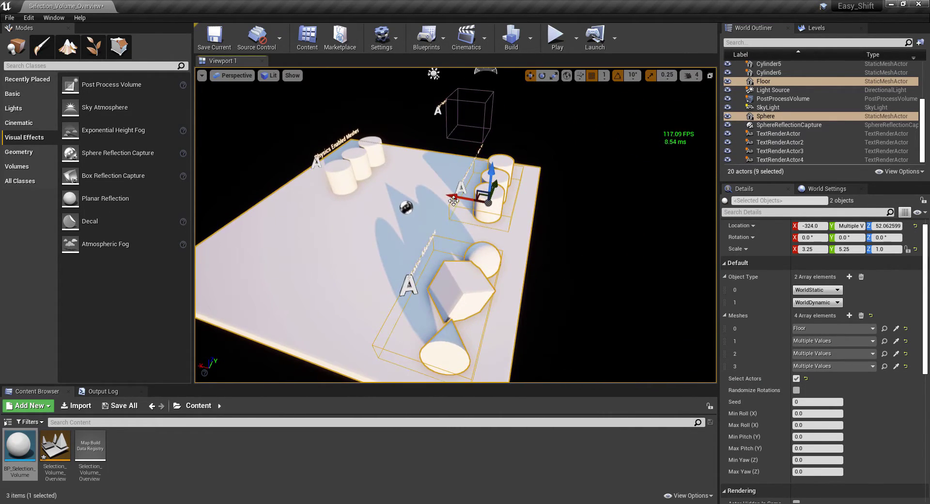
pyautogui.moveTo(452, 197); pyautogui.dragTo(481, 212)
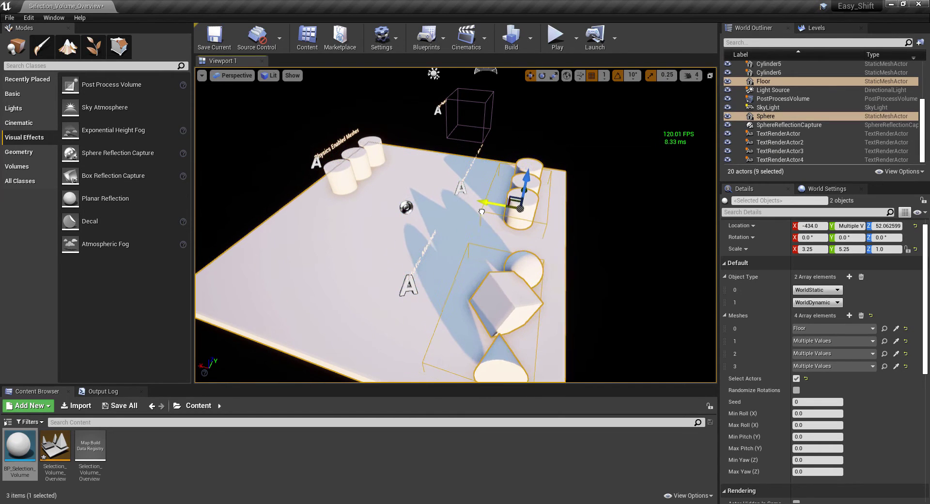
pyautogui.hotkey('ctrl', 'z')
# Select only BP_Selection_Volume2, nudge it along Z and undo the move
pyautogui.keyDown('alt'); pyautogui.moveTo(556, 231); pyautogui.dragTo(548, 257); pyautogui.keyUp('alt')
pyautogui.scroll(5, 789, 82)
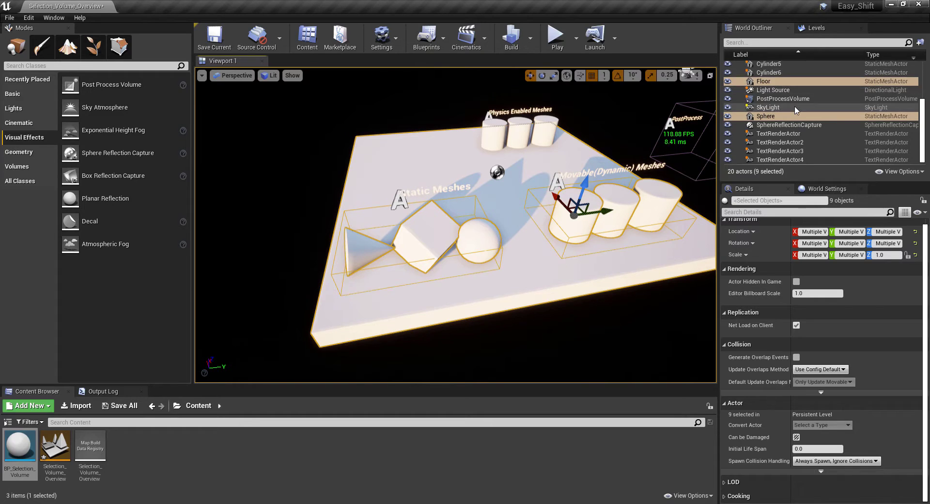
pyautogui.click(792, 84)
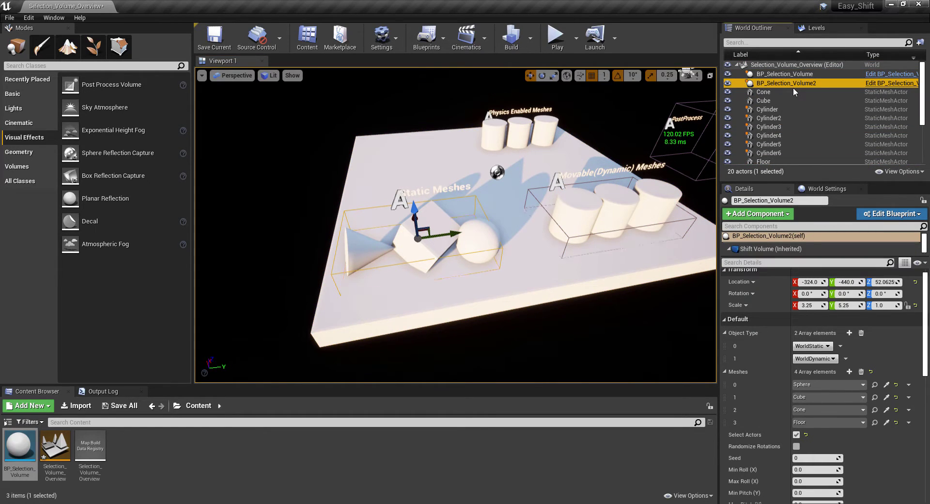
pyautogui.scroll(-3, 838, 427)
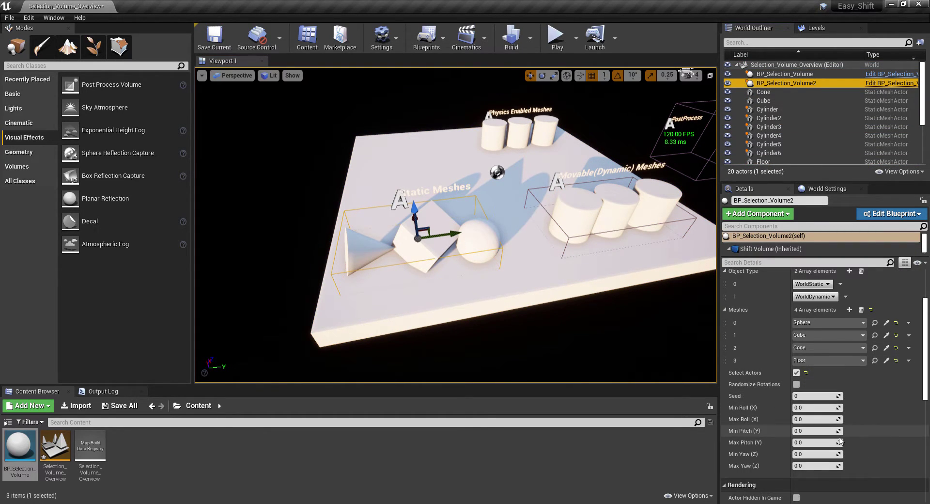
pyautogui.moveTo(532, 252); pyautogui.dragTo(523, 267, button='right')
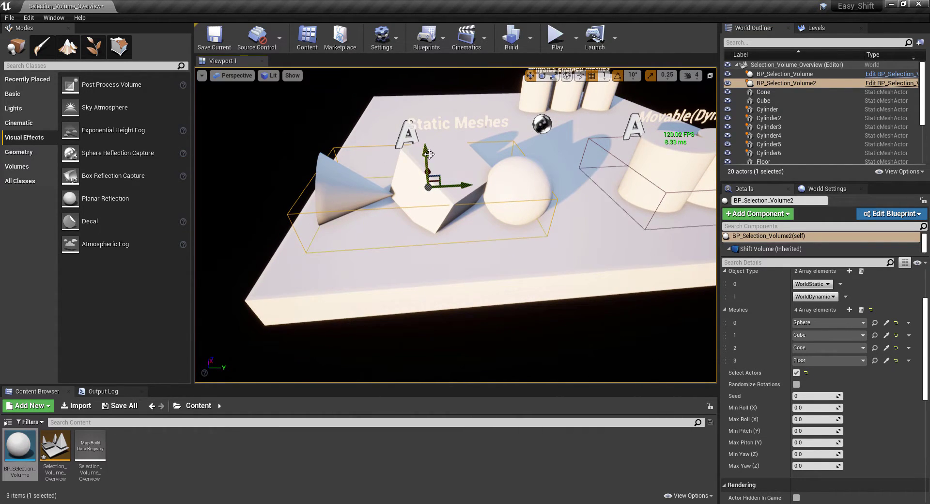
pyautogui.moveTo(429, 155); pyautogui.dragTo(426, 152)
pyautogui.hotkey('ctrl', 'z')
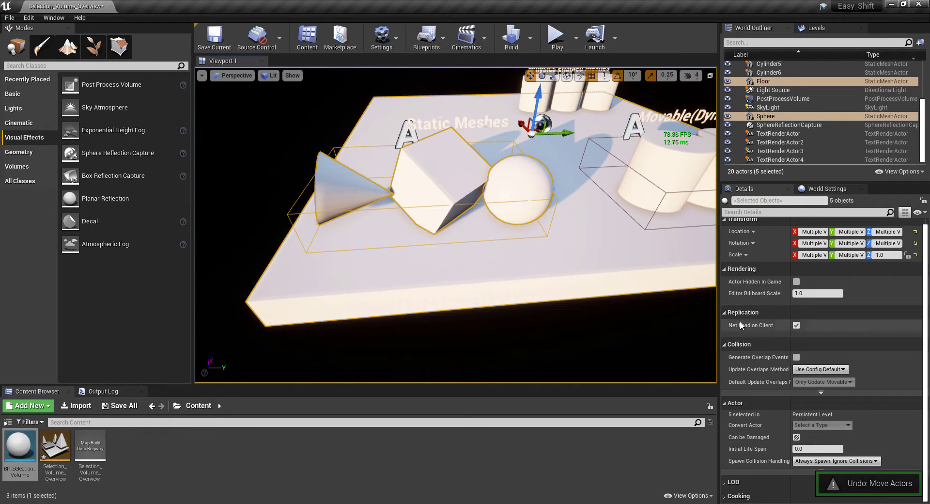
pyautogui.scroll(3, 794, 117)
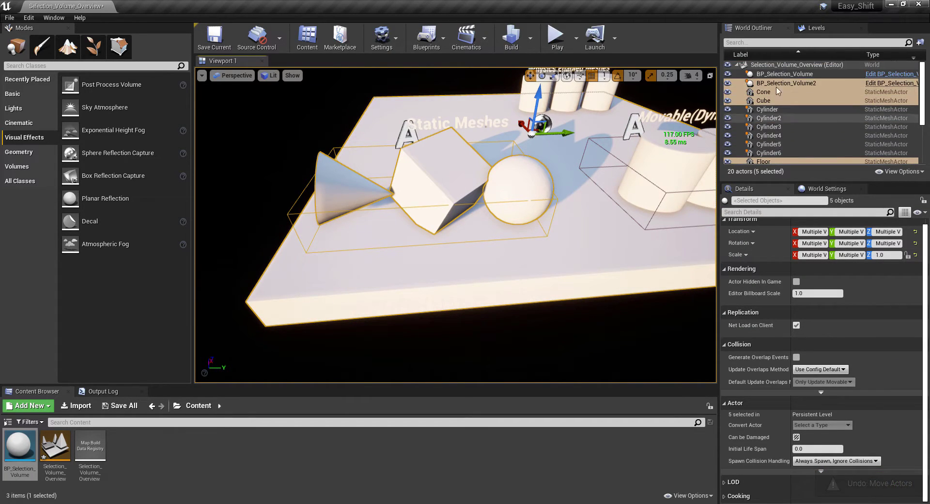
# Select only BP_Selection_Volume, turn off its Select Actors option and nudge it up slightly along Z
pyautogui.click(774, 83)
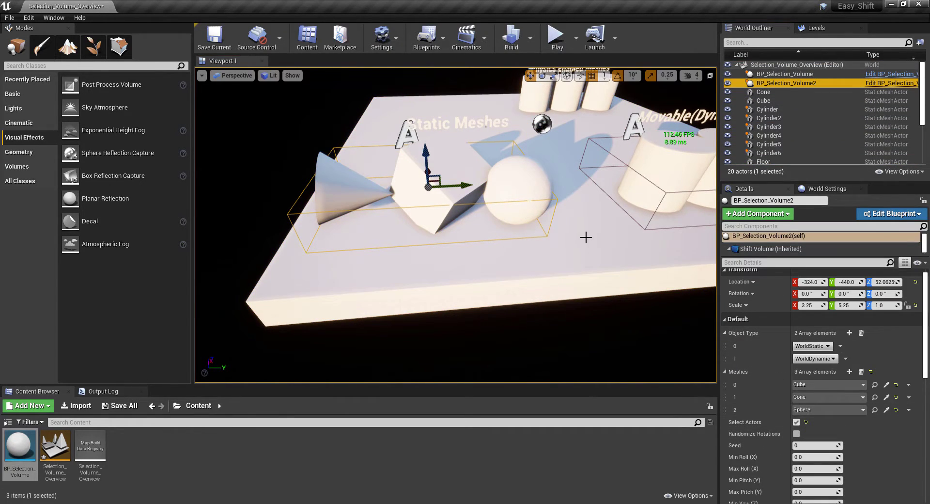
pyautogui.click(775, 75)
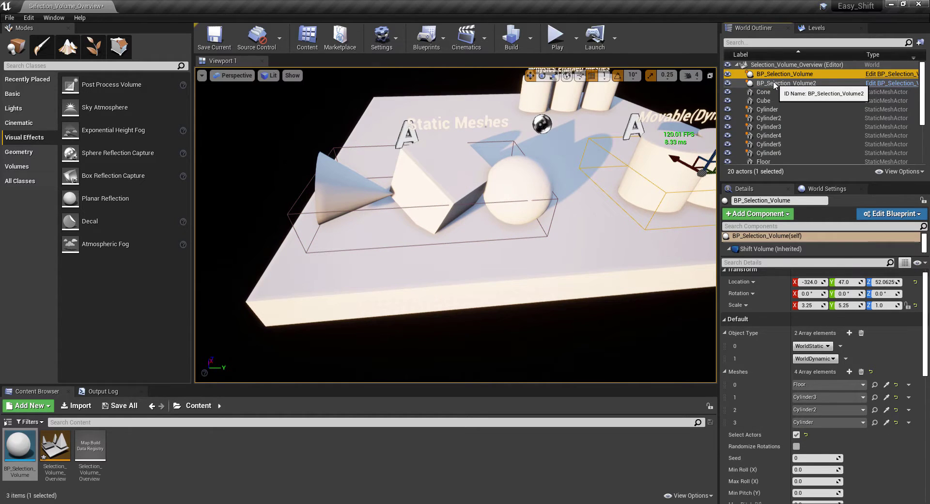
pyautogui.press('f')
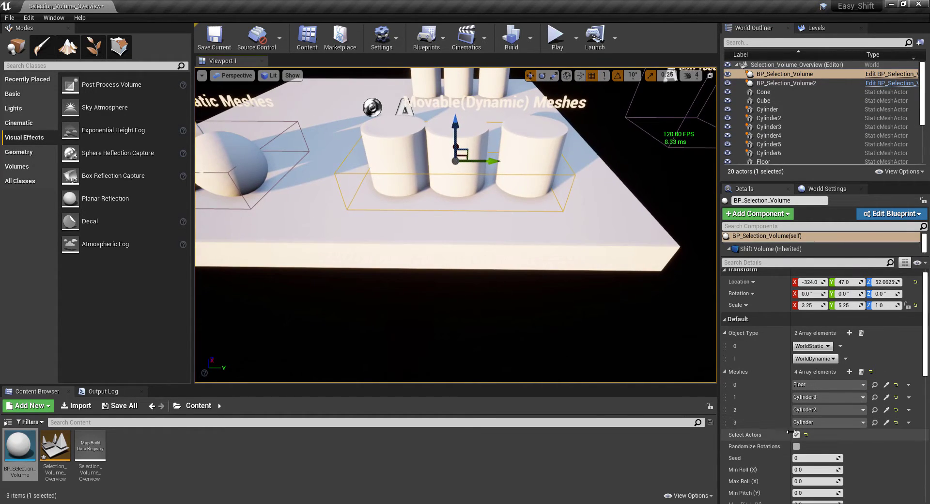
pyautogui.click(796, 435)
pyautogui.moveTo(457, 126); pyautogui.dragTo(457, 116)
pyautogui.moveTo(407, 297); pyautogui.dragTo(252, 293, button='middle')
# Select both selection volumes and turn Select Actors on for them so their enclosed meshes join the selection
pyautogui.keyDown('ctrl'); pyautogui.click(803, 81); pyautogui.keyUp('ctrl')
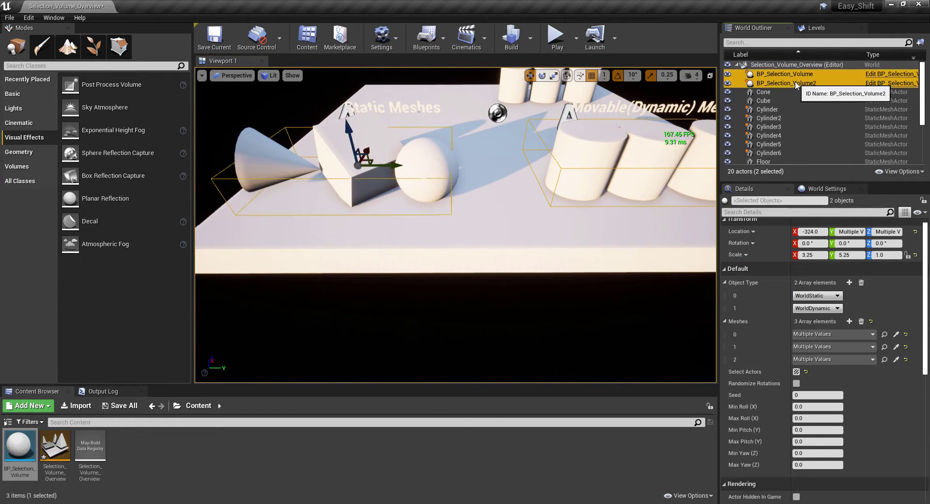
pyautogui.click(796, 371)
pyautogui.click(796, 372)
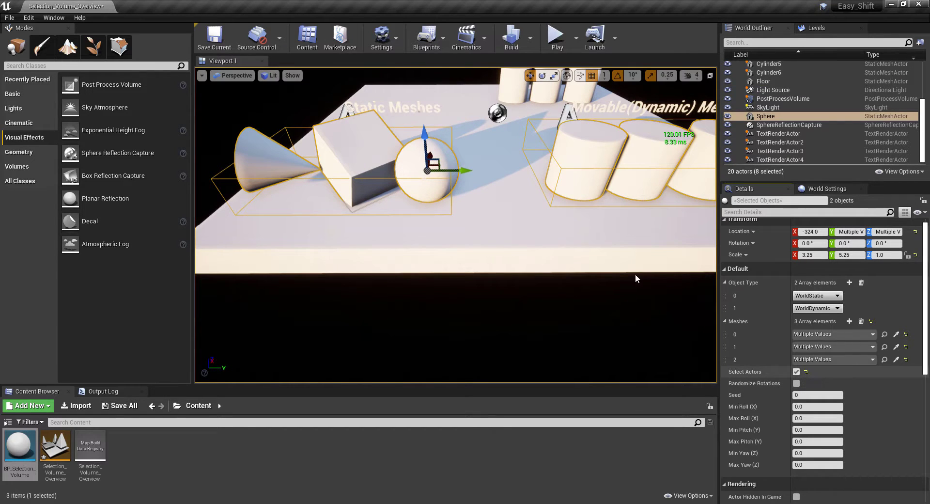
# Try moving, rotating and scaling both volumes with their selected meshes together, and undo the transforms
pyautogui.moveTo(635, 274); pyautogui.dragTo(600, 313, button='right')
pyautogui.moveTo(448, 225); pyautogui.dragTo(414, 162)
pyautogui.press('e')
pyautogui.press('r')
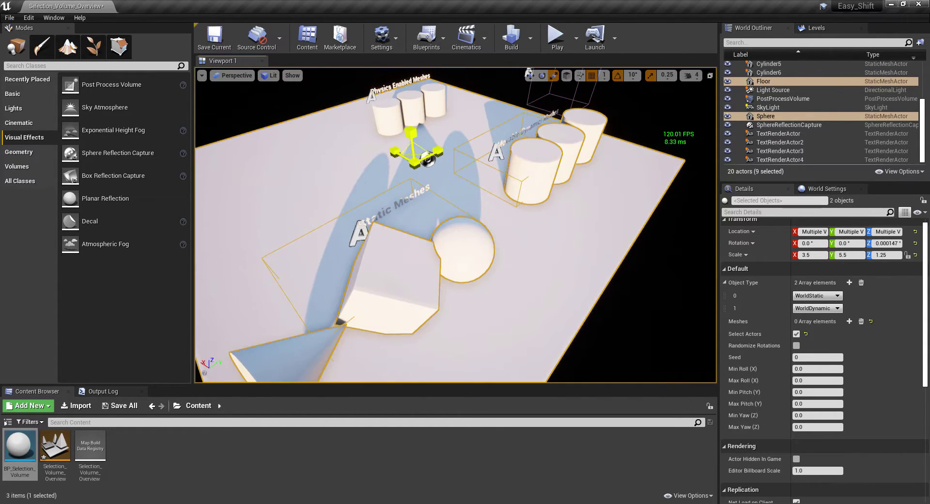
pyautogui.hotkey('ctrl', 'z')
# Select only the sphere mesh to clear the combined selection of volumes and meshes
pyautogui.moveTo(516, 208); pyautogui.dragTo(455, 208, button='right')
pyautogui.moveTo(405, 183); pyautogui.dragTo(416, 183, button='right')
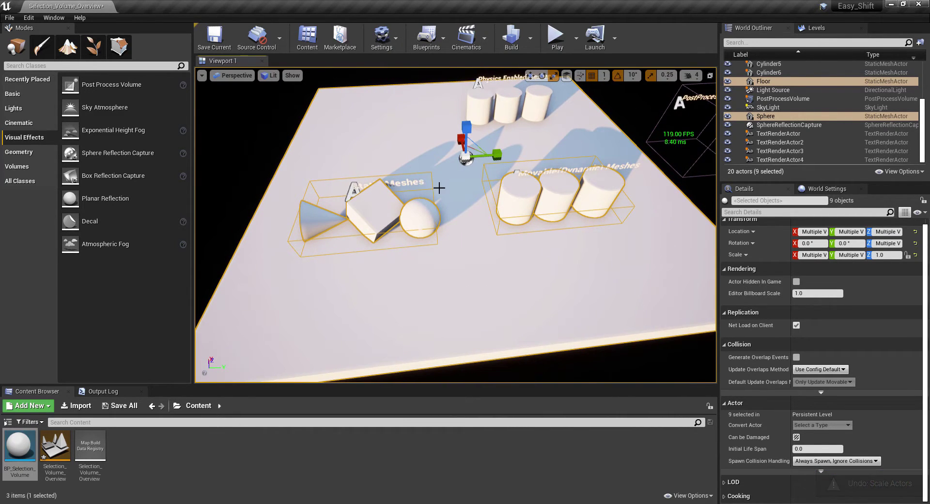
pyautogui.moveTo(450, 238)
pyautogui.mouseDown(button='right')
pyautogui.moveTo(450, 194)
pyautogui.moveTo(450, 237)
pyautogui.mouseUp(button='right')
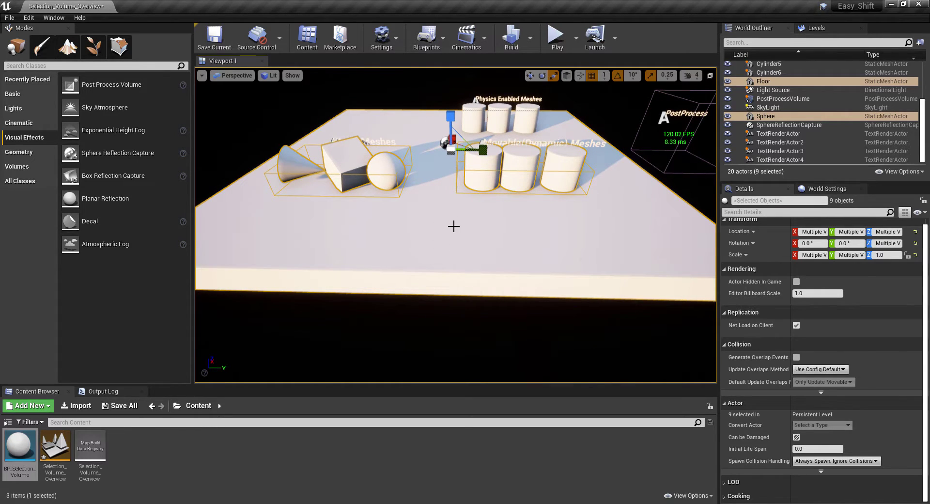
pyautogui.moveTo(453, 227)
pyautogui.mouseDown(button='right')
pyautogui.moveTo(477, 213)
pyautogui.moveTo(453, 226)
pyautogui.mouseUp(button='right')
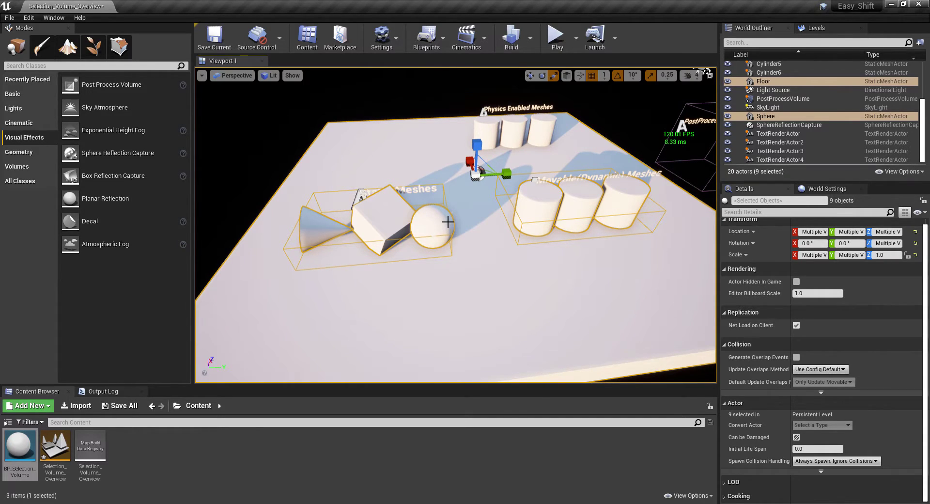
pyautogui.click(447, 222)
pyautogui.moveTo(473, 243); pyautogui.dragTo(473, 243, button='right')
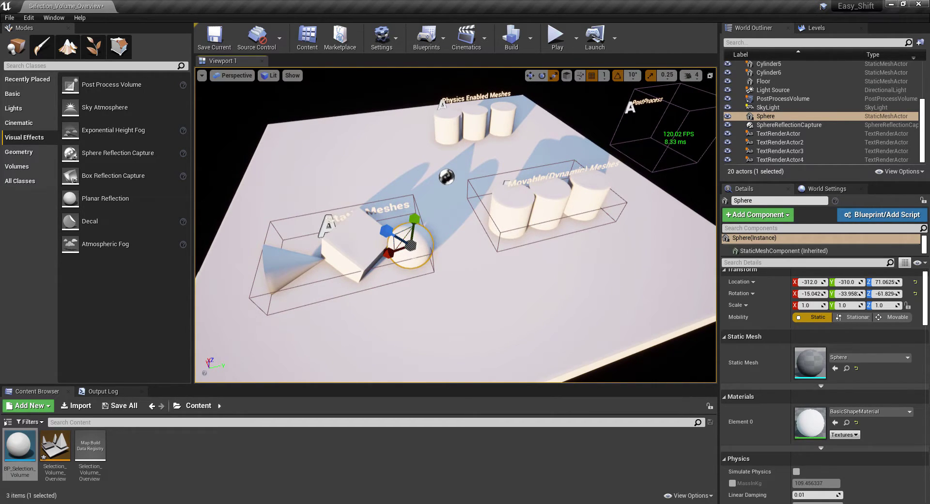
pyautogui.moveTo(474, 244)
pyautogui.mouseDown(button='right')
pyautogui.moveTo(487, 251)
pyautogui.moveTo(463, 245)
pyautogui.mouseUp(button='right')
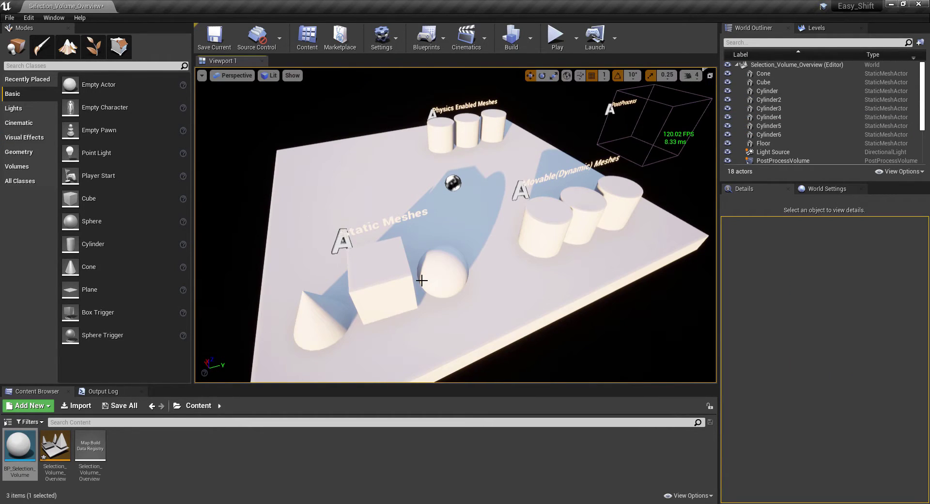
# Place two basic cubes side by side on the open floor behind the Static Meshes label and rotate the second one
pyautogui.moveTo(493, 240); pyautogui.dragTo(493, 216)
pyautogui.moveTo(492, 215); pyautogui.dragTo(459, 242, button='right')
pyautogui.moveTo(322, 271); pyautogui.dragTo(322, 271, button='right')
pyautogui.moveTo(89, 198); pyautogui.dragTo(353, 185)
pyautogui.moveTo(89, 199); pyautogui.dragTo(416, 163)
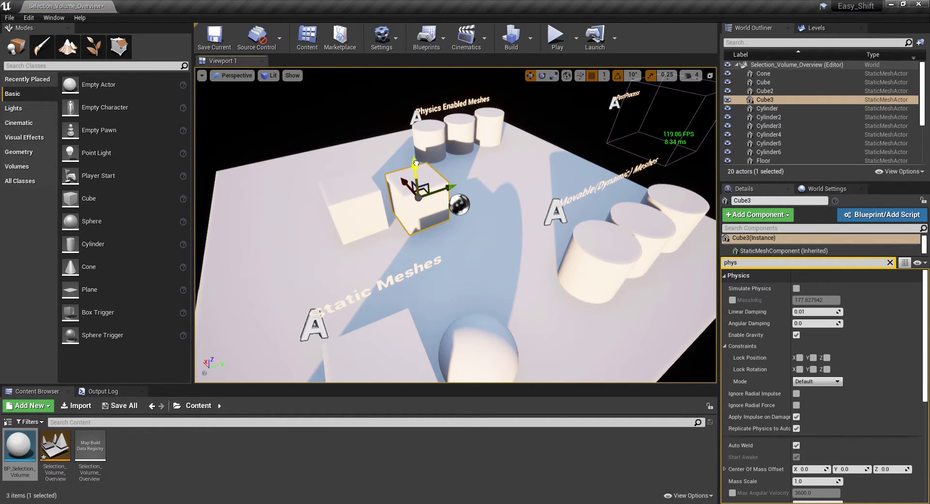
pyautogui.press('e')
# Move the three Movable(Dynamic) cylinders next to the two new cubes to form a cluster
pyautogui.click(596, 261)
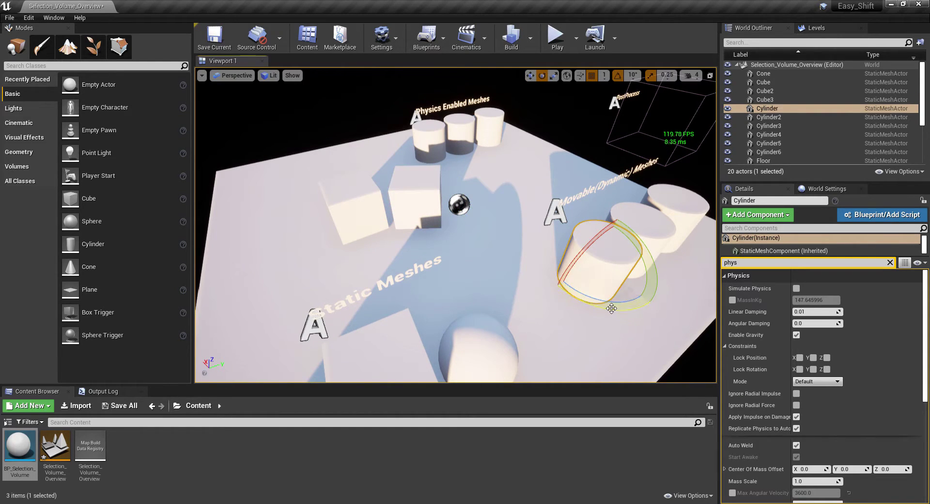
pyautogui.press('w')
pyautogui.moveTo(590, 252); pyautogui.dragTo(485, 178)
pyautogui.click(637, 247)
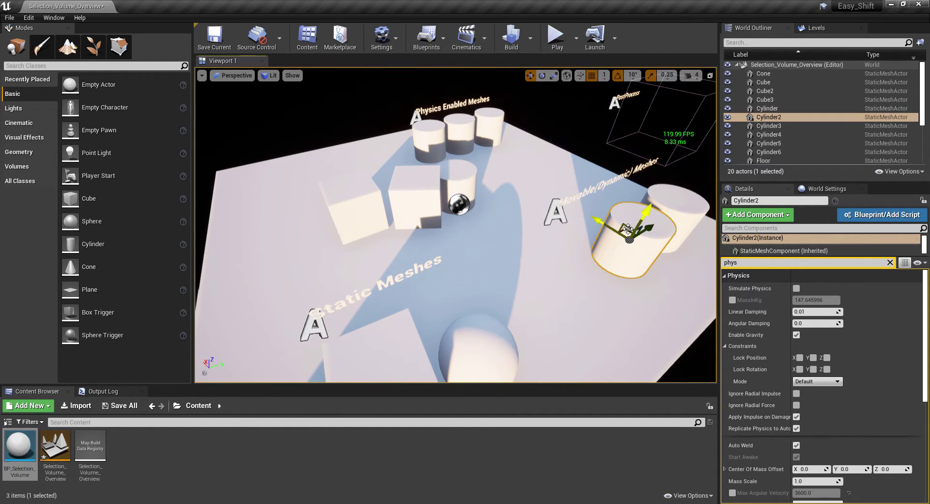
pyautogui.moveTo(627, 231); pyautogui.dragTo(385, 226)
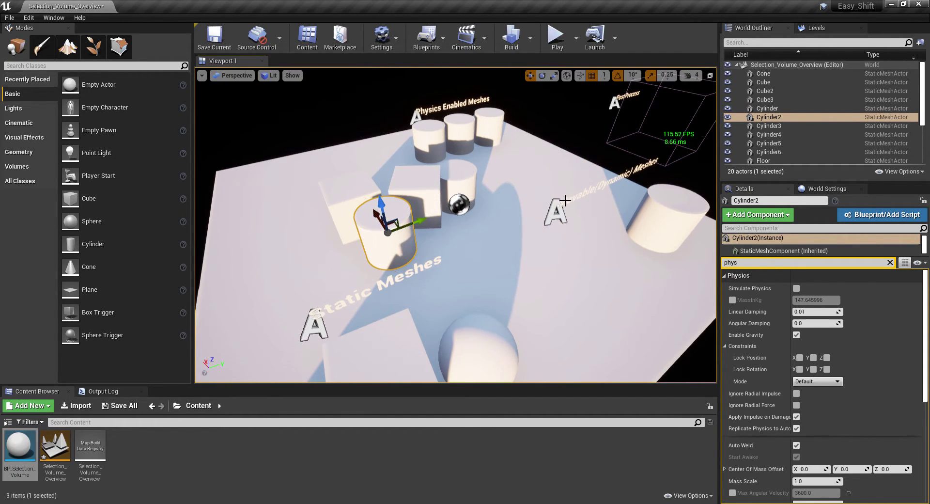
pyautogui.click(673, 221)
pyautogui.moveTo(660, 209); pyautogui.dragTo(443, 213)
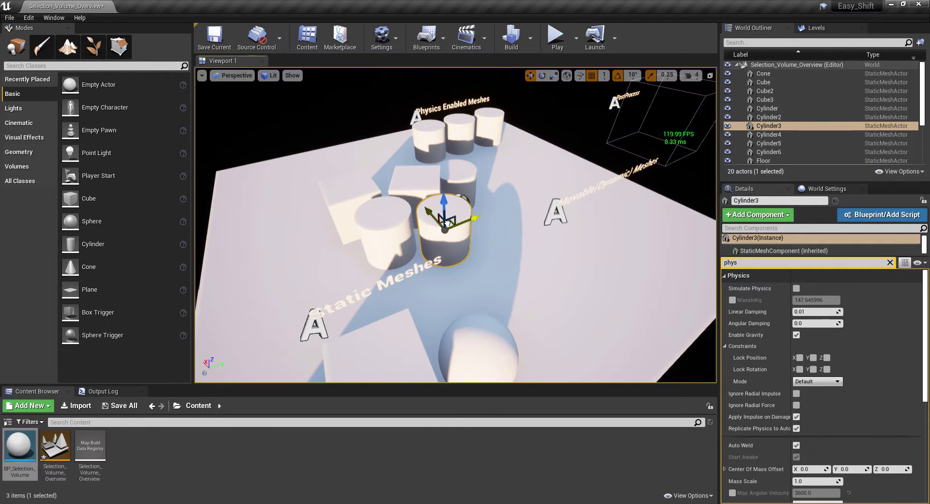
# Move the original static cube on top of the cluster of cubes and cylinders
pyautogui.press('f')
pyautogui.moveTo(443, 213); pyautogui.dragTo(581, 223, button='right')
pyautogui.click(257, 308)
pyautogui.moveTo(257, 308); pyautogui.dragTo(437, 141)
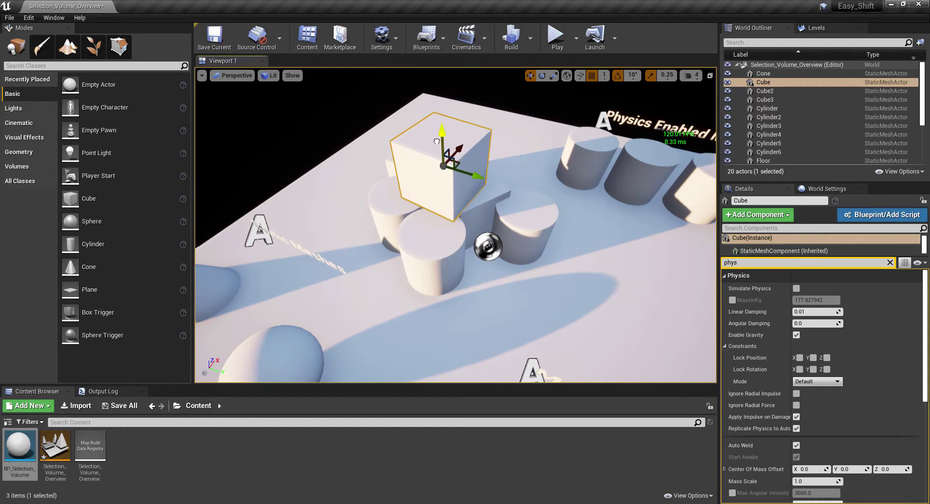
pyautogui.moveTo(436, 144); pyautogui.dragTo(688, 139, button='right')
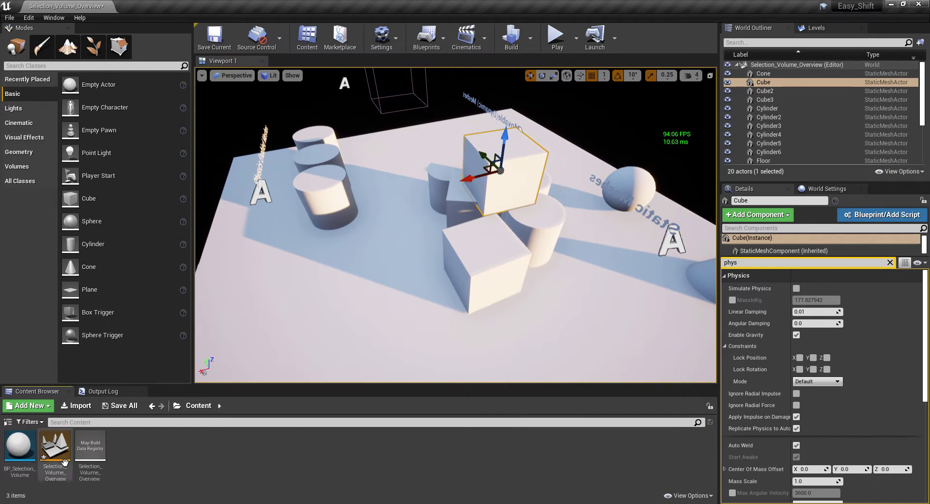
# Place a BP_Selection_Volume beside the cluster, stretch it to an X scale of 3 and move it along X over the meshes
pyautogui.moveTo(19, 446); pyautogui.dragTo(398, 254)
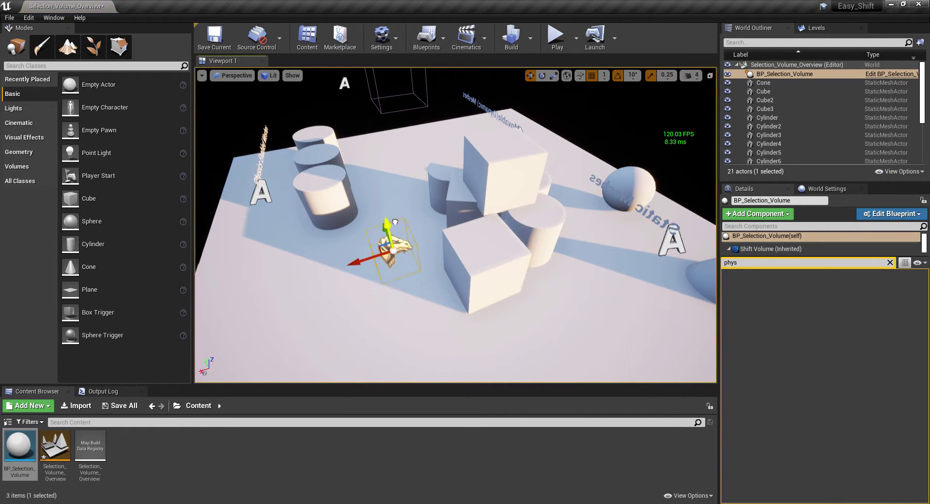
pyautogui.press('d')
pyautogui.moveTo(322, 282); pyautogui.dragTo(232, 282, button='right')
pyautogui.press('r')
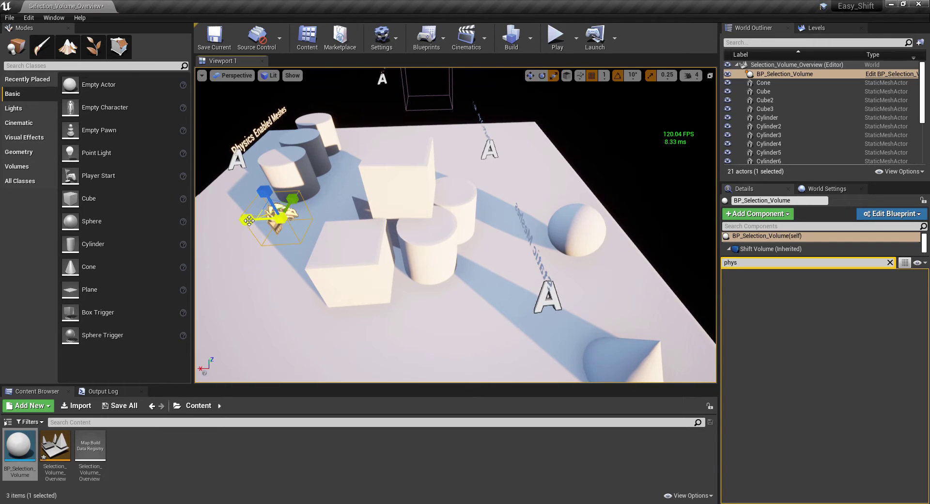
pyautogui.press('d')
pyautogui.moveTo(363, 204); pyautogui.dragTo(287, 202, button='right')
pyautogui.press('w')
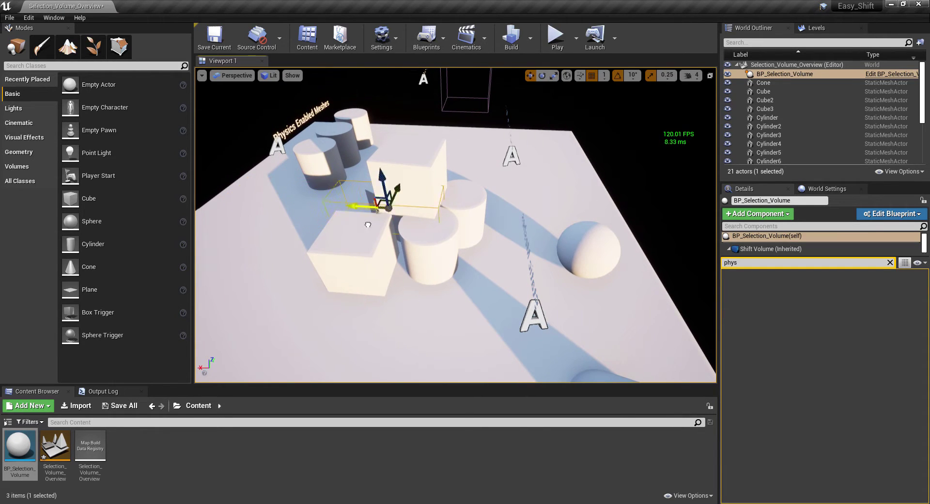
# Scale the volume to 6 along Y and 2.5 along Z, positioned at Y -236 and Z 130 to enclose the whole cluster
pyautogui.press('d')
pyautogui.moveTo(378, 229); pyautogui.dragTo(291, 223, button='right')
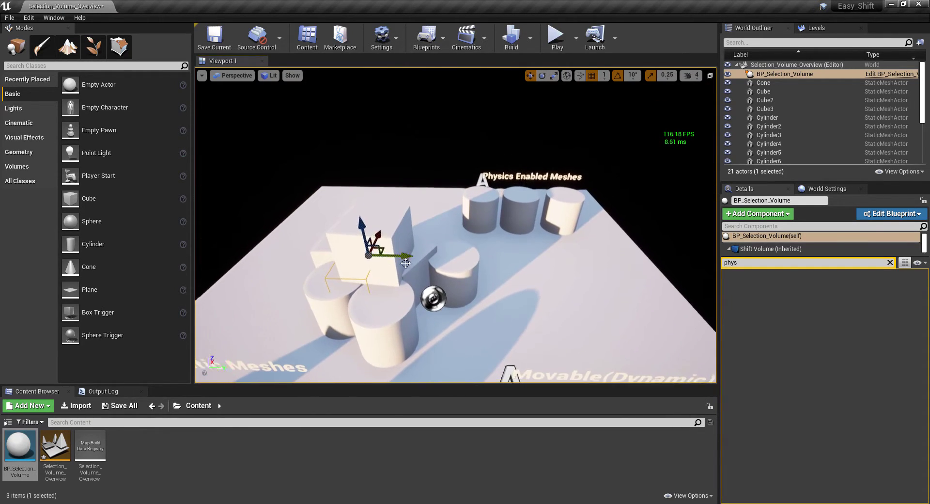
pyautogui.press('r')
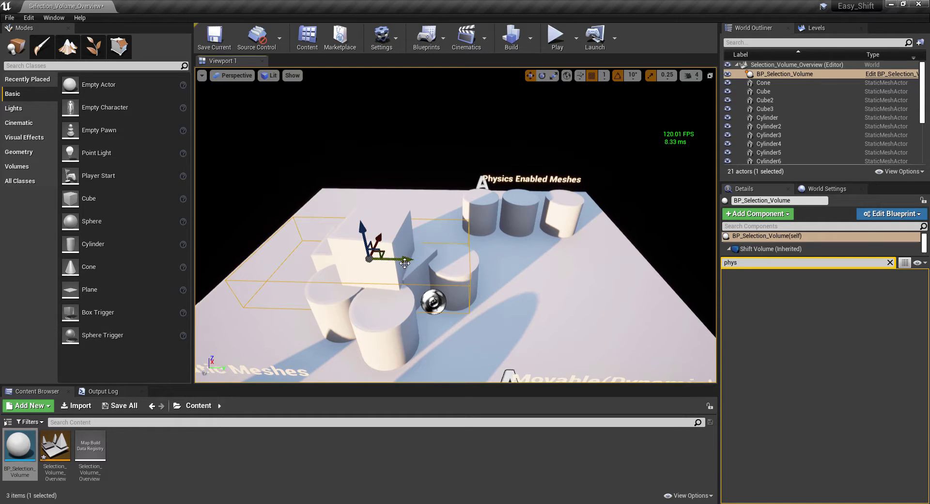
pyautogui.press('d')
pyautogui.moveTo(433, 270); pyautogui.dragTo(353, 238, button='right')
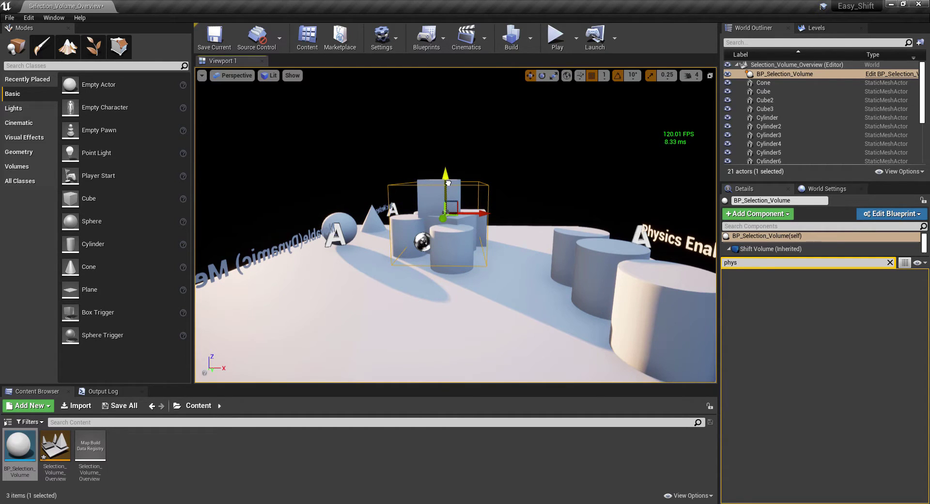
pyautogui.keyDown('alt'); pyautogui.moveTo(448, 182); pyautogui.dragTo(415, 227); pyautogui.keyUp('alt')
# Clear the details search filter and delete the WorldDynamic entry from the volume's Object Type array
pyautogui.click(890, 262)
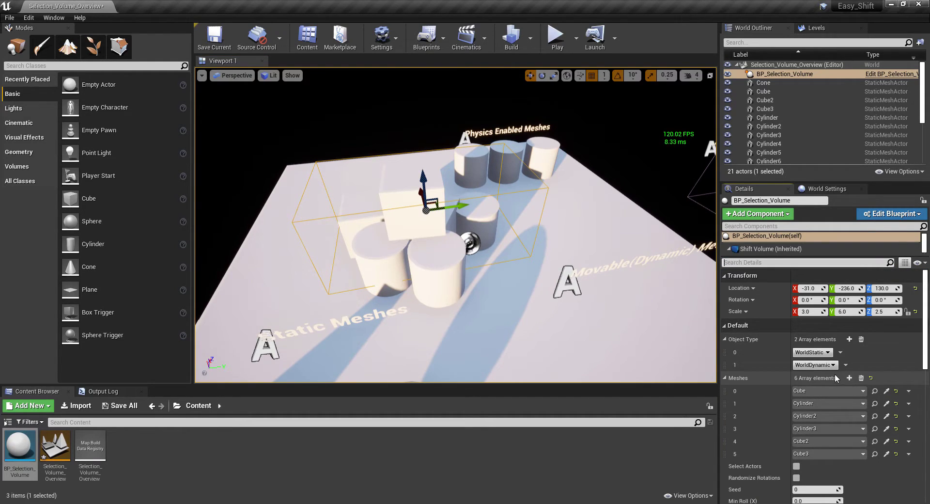
pyautogui.click(846, 365)
pyautogui.click(859, 384)
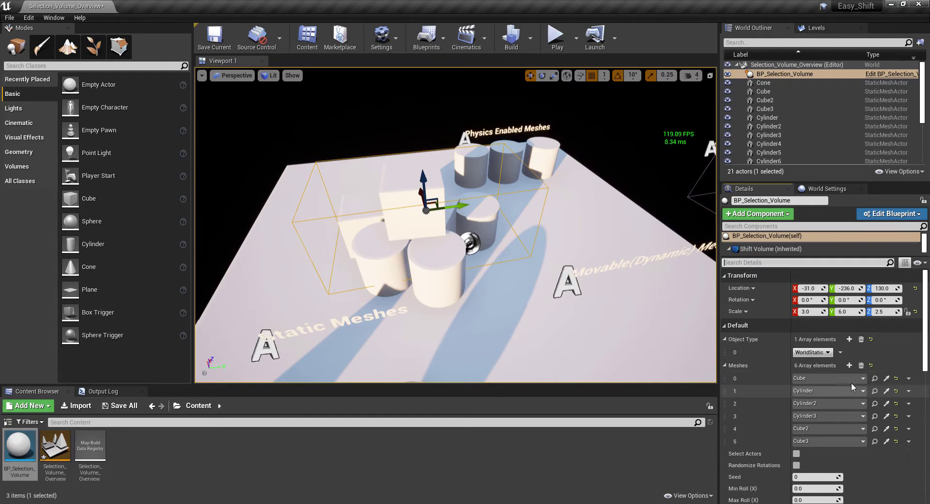
# Turn on Select Actors for the volume and remove the volume itself from the selection, keeping only the enclosed meshes
pyautogui.moveTo(569, 284); pyautogui.dragTo(614, 319)
pyautogui.press('w')
pyautogui.moveTo(521, 221); pyautogui.dragTo(486, 206, button='right')
pyautogui.press('s')
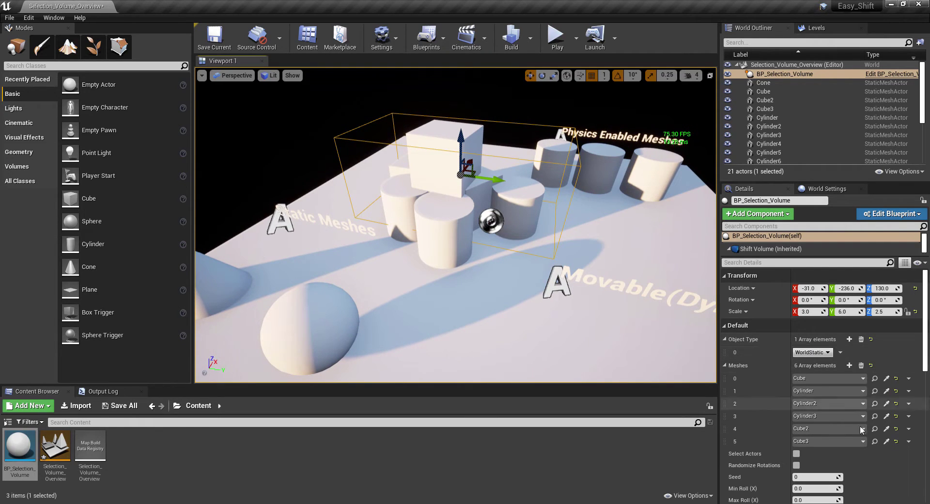
pyautogui.scroll(-3, 800, 384)
pyautogui.click(796, 377)
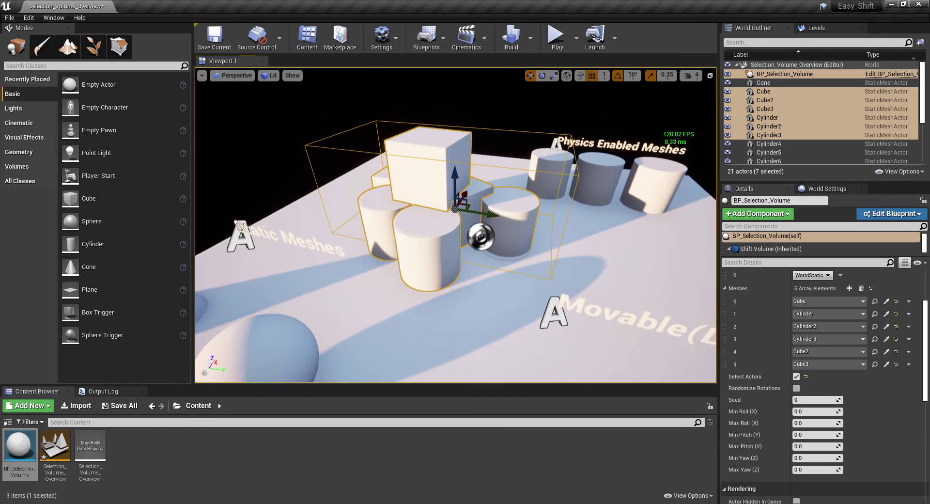
pyautogui.keyDown('ctrl'); pyautogui.click(781, 73); pyautogui.keyUp('ctrl')
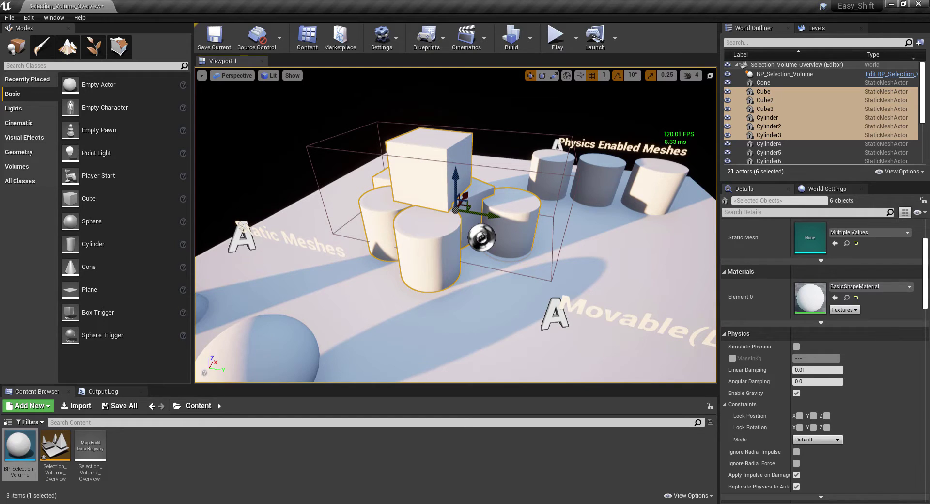
# Merge the selected cubes and cylinders into one static mesh saved in Content as SM_MERGED_Cube_2
pyautogui.rightClick(446, 184)
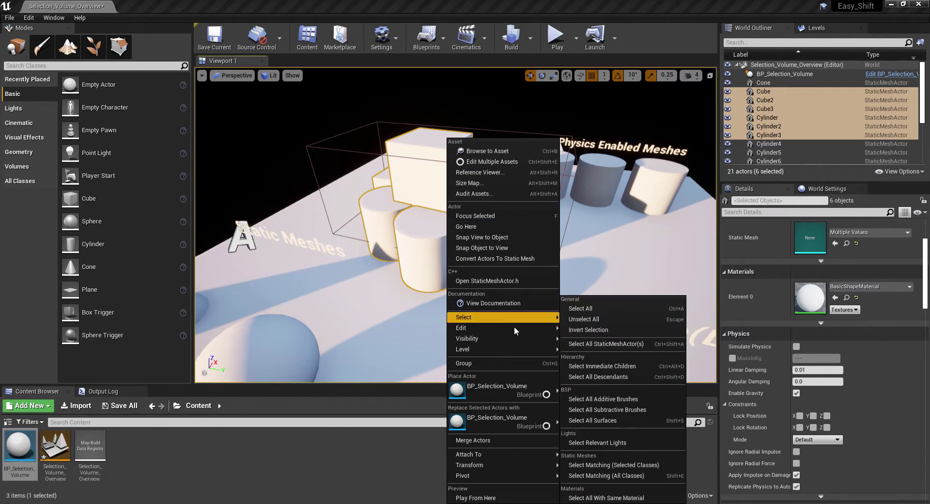
pyautogui.click(505, 441)
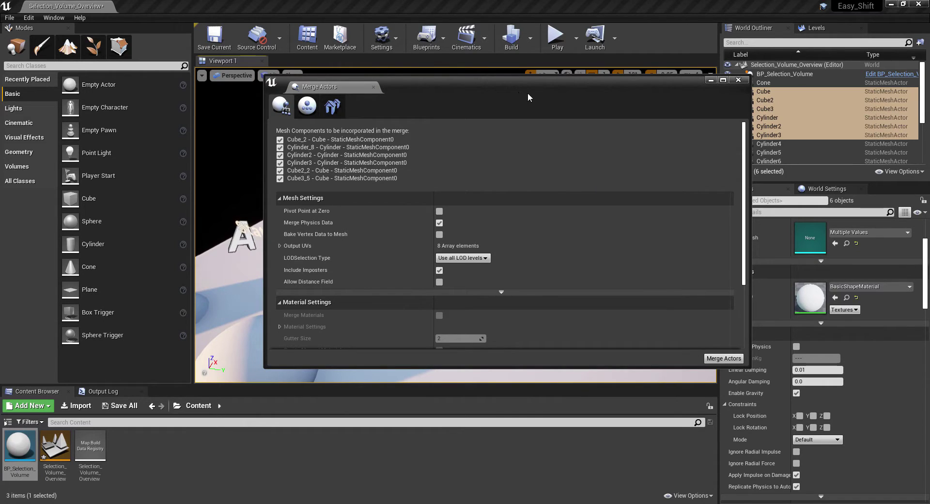
pyautogui.click(723, 358)
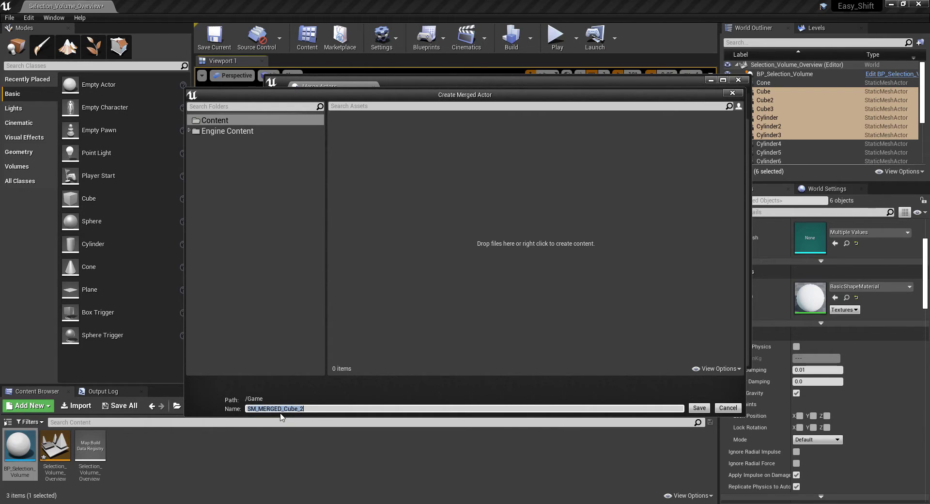
pyautogui.click(699, 408)
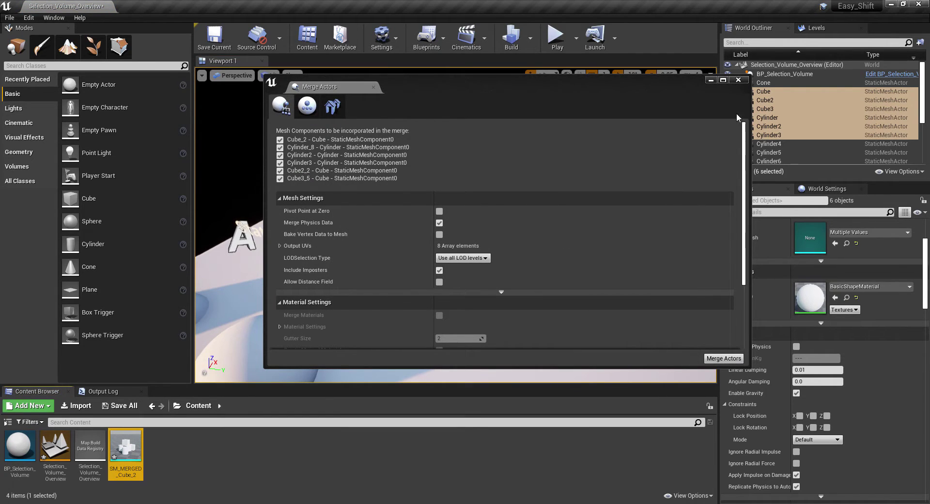
pyautogui.click(738, 80)
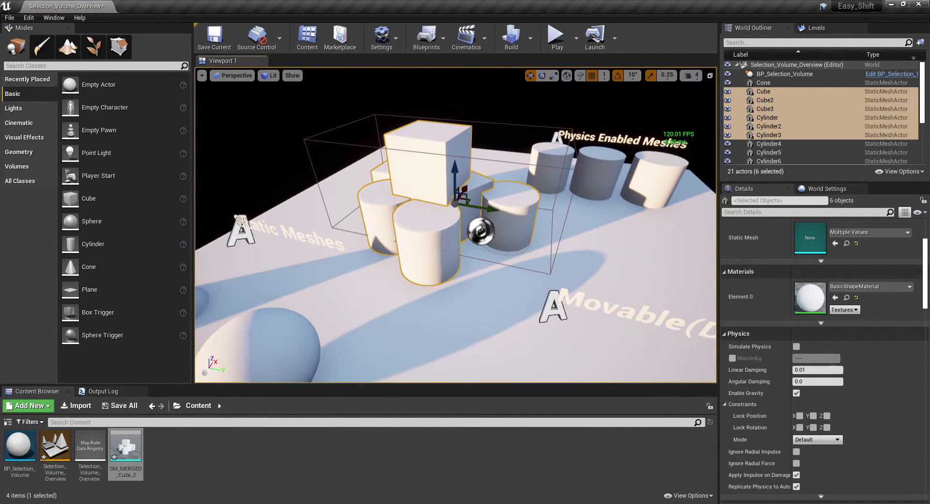
# Delete the original cubes and cylinders of the cluster from the level and leave nothing selected
pyautogui.press('Delete')
pyautogui.click(506, 304)
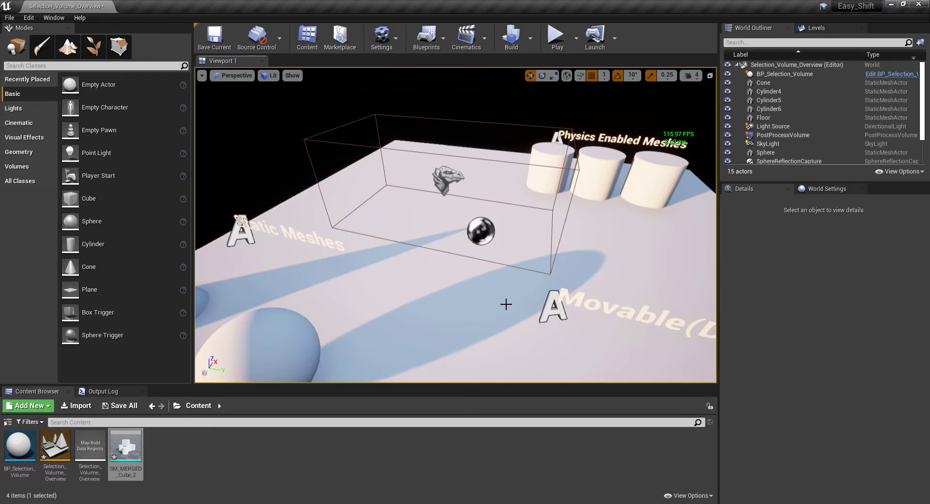
# Delete the selection volume that remains in the level
pyautogui.click(453, 178)
pyautogui.press('Delete')
pyautogui.moveTo(443, 233); pyautogui.dragTo(466, 240, button='right')
pyautogui.click(388, 469)
# Place the merged static mesh SM_MERGED_Cube_2 in the level and snap it down onto the floor
pyautogui.moveTo(132, 461); pyautogui.dragTo(394, 114)
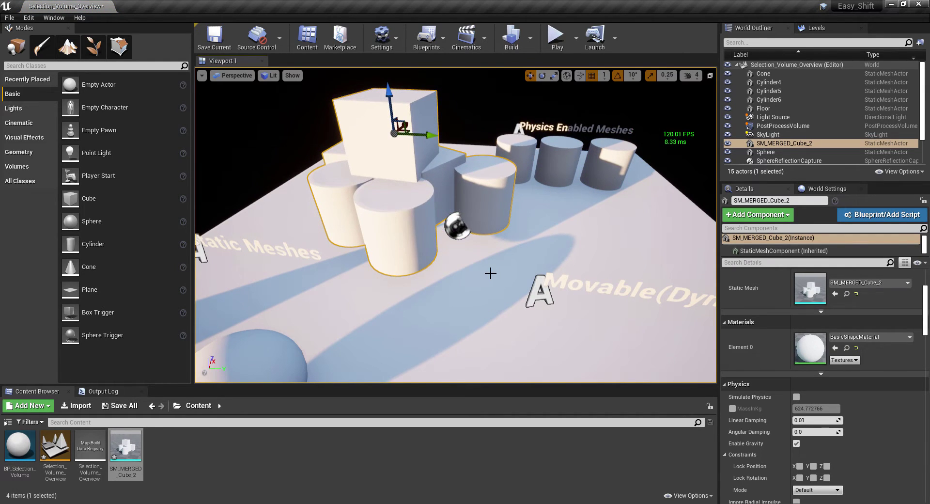
pyautogui.press('End')
pyautogui.moveTo(454, 267)
pyautogui.keyDown('alt'); pyautogui.mouseDown()
pyautogui.moveTo(480, 268)
pyautogui.moveTo(484, 286)
pyautogui.moveTo(439, 259)
pyautogui.mouseUp(); pyautogui.keyUp('alt')
pyautogui.press('g')
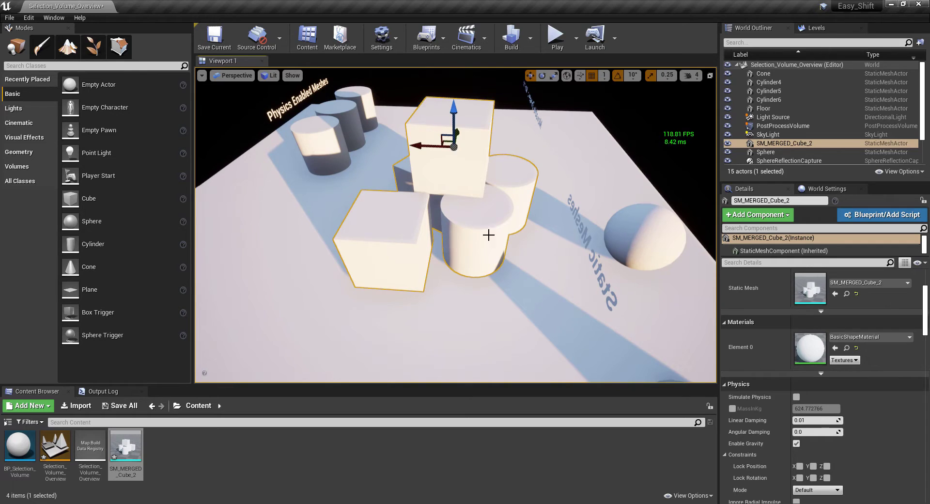
pyautogui.keyDown('alt'); pyautogui.moveTo(488, 235); pyautogui.dragTo(528, 231); pyautogui.keyUp('alt')
# Place a new BP_Selection_Volume beside the merged mesh and stretch it along Y across the floor
pyautogui.moveTo(20, 451); pyautogui.dragTo(454, 177)
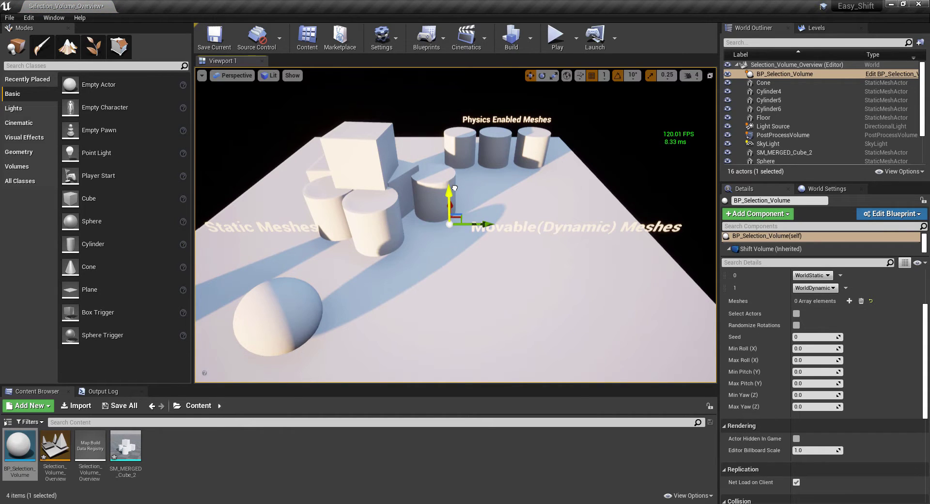
pyautogui.keyDown('alt'); pyautogui.moveTo(473, 227); pyautogui.dragTo(513, 226); pyautogui.keyUp('alt')
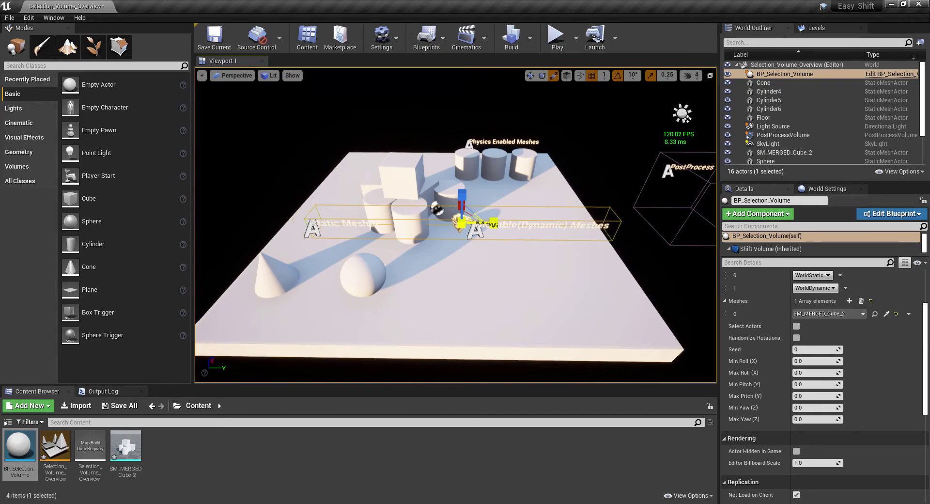
pyautogui.moveTo(489, 234); pyautogui.dragTo(427, 230, button='right')
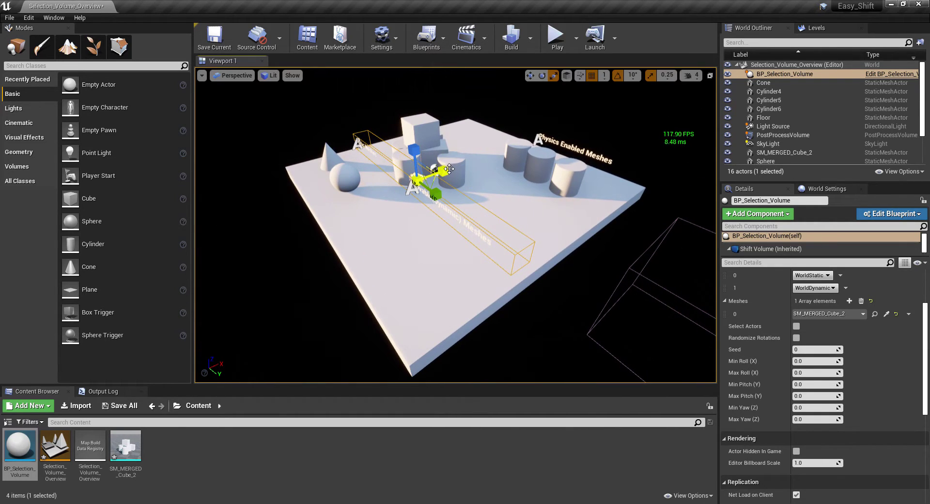
# Enlarge the volume along its remaining axes and reposition it so it encloses all meshes on the floor
pyautogui.moveTo(441, 172); pyautogui.dragTo(472, 161)
pyautogui.moveTo(434, 196); pyautogui.dragTo(503, 155)
pyautogui.moveTo(460, 126); pyautogui.dragTo(459, 110)
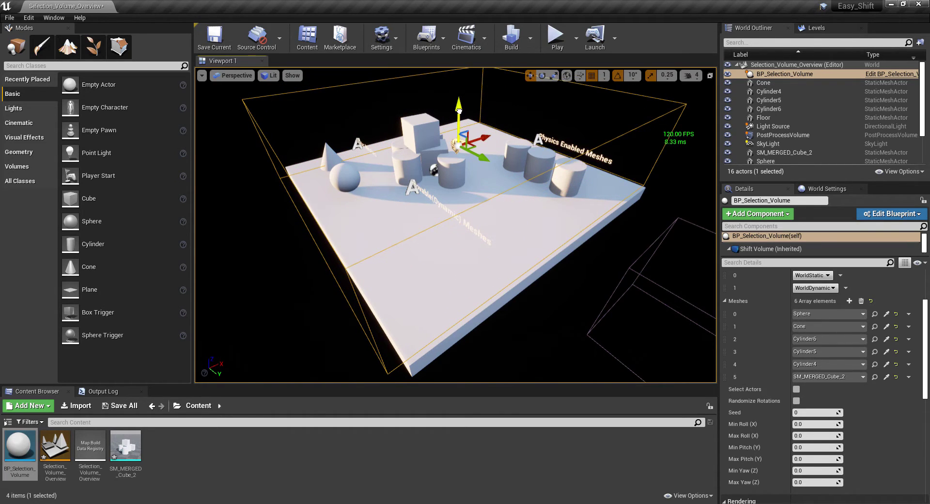
pyautogui.moveTo(464, 148); pyautogui.dragTo(478, 155)
pyautogui.moveTo(478, 155); pyautogui.dragTo(463, 194, button='right')
pyautogui.moveTo(465, 194); pyautogui.dragTo(474, 195)
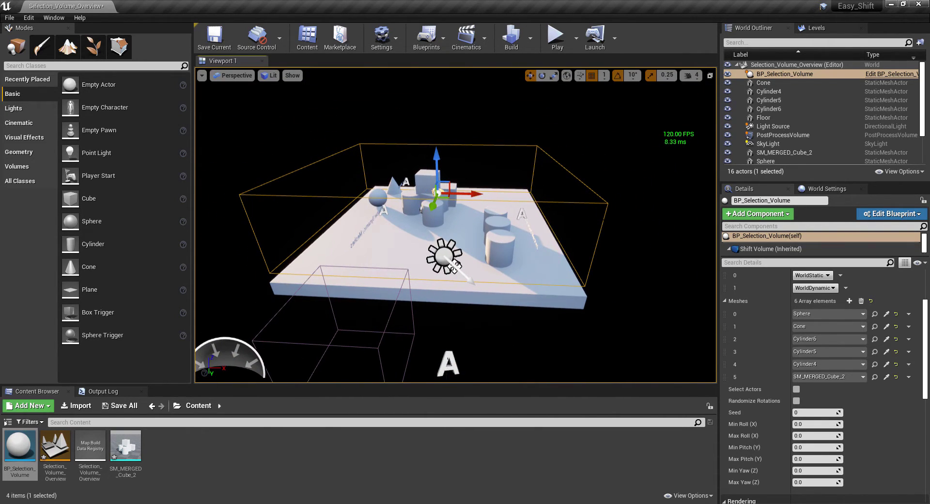
pyautogui.moveTo(553, 252)
pyautogui.mouseDown(button='right')
pyautogui.moveTo(553, 243)
pyautogui.moveTo(562, 261)
pyautogui.moveTo(620, 267)
pyautogui.moveTo(546, 251)
pyautogui.mouseUp(button='right')
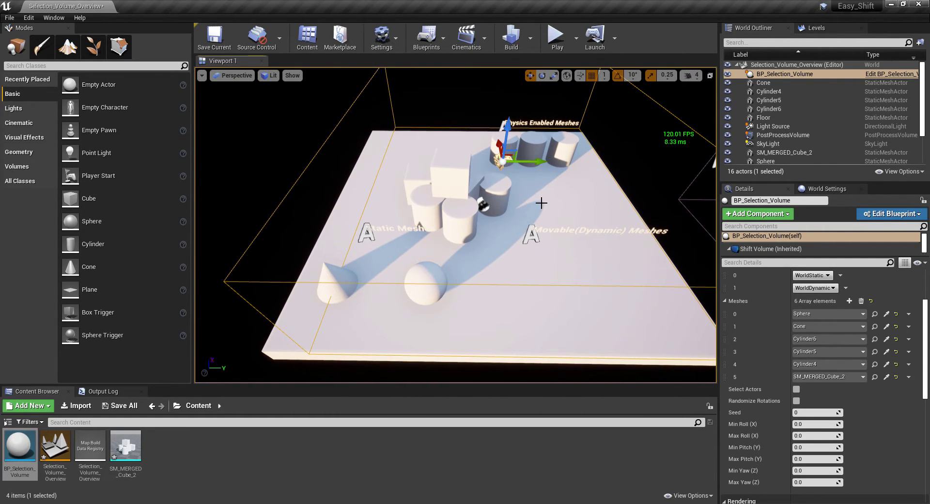
# Select the merged mesh and frame it to examine it inside the enclosing volume
pyautogui.click(472, 225)
pyautogui.press('f')
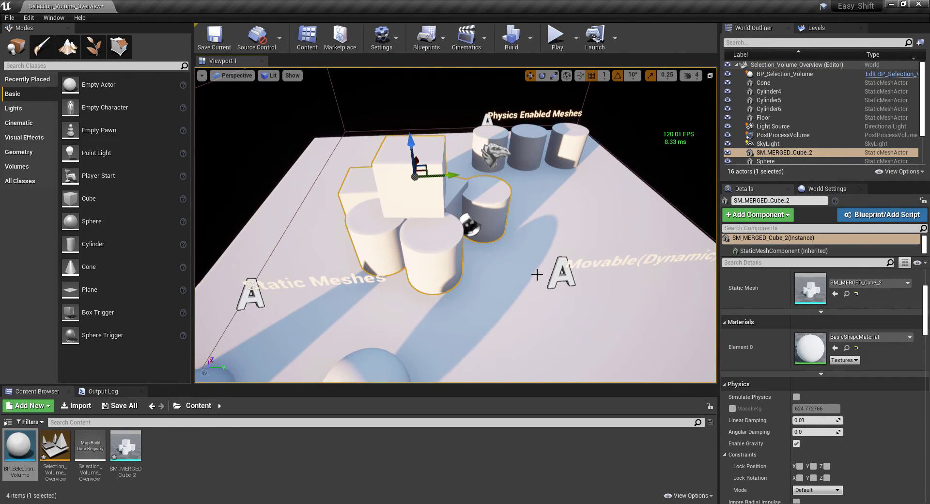
pyautogui.press('s')
pyautogui.moveTo(525, 273); pyautogui.dragTo(460, 277, button='right')
pyautogui.press('w')
pyautogui.press('d')
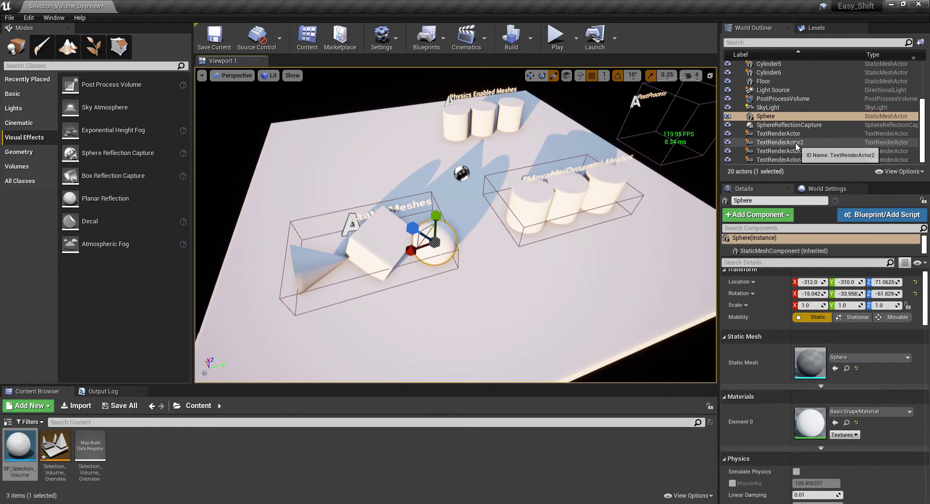
# Delete both BP_Selection_Volume and BP_Selection_Volume2 from the level
pyautogui.scroll(3, 795, 106)
pyautogui.click(785, 74)
pyautogui.keyDown('ctrl'); pyautogui.click(786, 83); pyautogui.keyUp('ctrl')
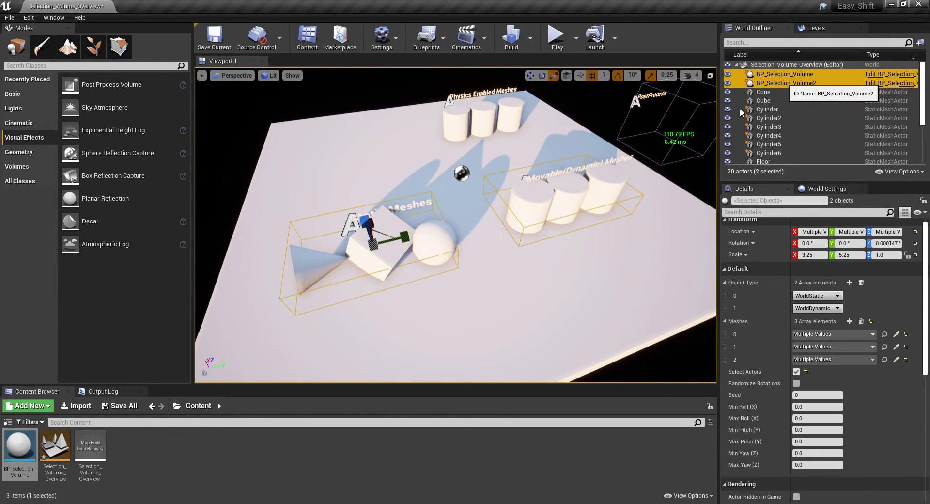
pyautogui.moveTo(429, 238)
pyautogui.mouseDown(button='right')
pyautogui.moveTo(427, 216)
pyautogui.moveTo(485, 206)
pyautogui.moveTo(504, 213)
pyautogui.moveTo(429, 239)
pyautogui.mouseUp(button='right')
pyautogui.press('Delete')
# Select all six cylinders one by one, covering the movable and the physics-enabled groups
pyautogui.press('a')
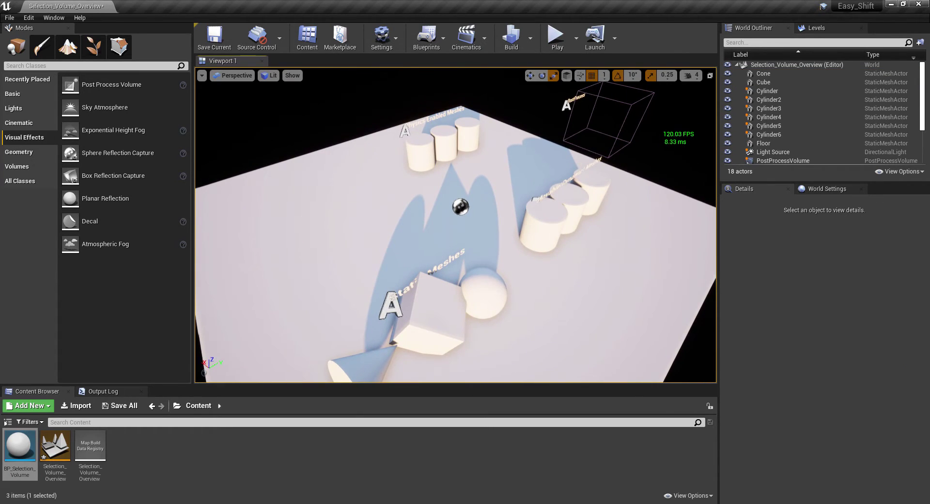
pyautogui.moveTo(429, 276); pyautogui.dragTo(429, 277, button='right')
pyautogui.moveTo(529, 213); pyautogui.dragTo(529, 214, button='right')
pyautogui.click(599, 225)
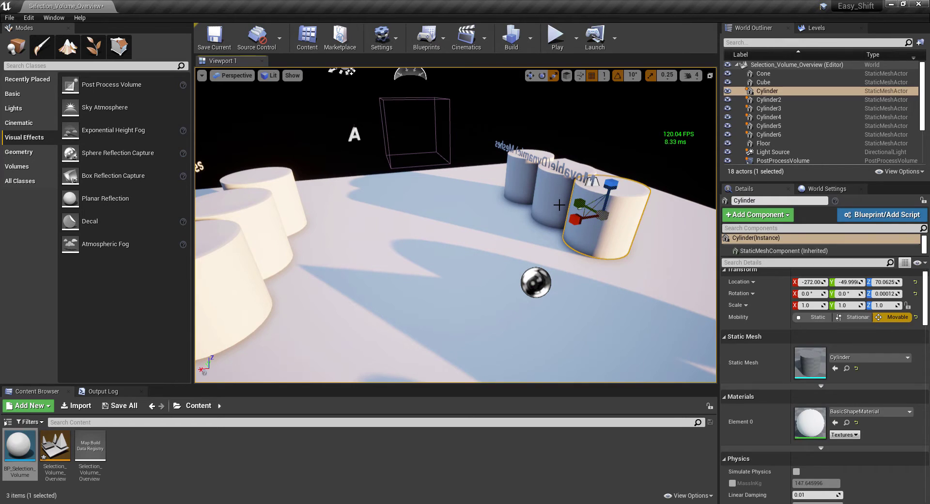
pyautogui.keyDown('ctrl'); pyautogui.click(552, 201); pyautogui.keyUp('ctrl')
pyautogui.keyDown('ctrl'); pyautogui.click(514, 194); pyautogui.keyUp('ctrl')
pyautogui.moveTo(505, 216); pyautogui.dragTo(505, 216, button='right')
pyautogui.moveTo(469, 175); pyautogui.dragTo(470, 174, button='right')
pyautogui.keyDown('ctrl'); pyautogui.click(470, 176); pyautogui.keyUp('ctrl')
pyautogui.keyDown('ctrl'); pyautogui.click(424, 191); pyautogui.keyUp('ctrl')
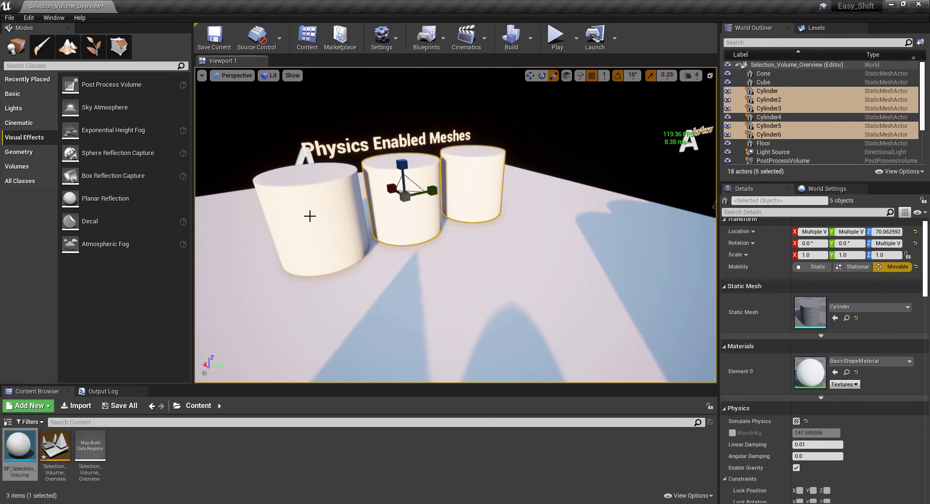
pyautogui.keyDown('ctrl'); pyautogui.click(309, 216); pyautogui.keyUp('ctrl')
pyautogui.scroll(-4, 816, 124)
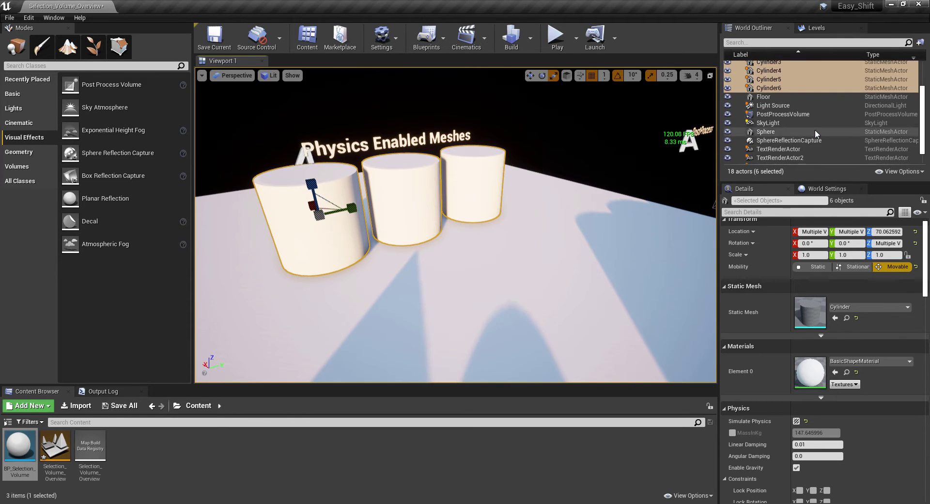
# Place a BP_Selection_Volume between the mesh groups and move it to X -17, Y -159, Z 52
pyautogui.press('w')
pyautogui.moveTo(513, 203); pyautogui.dragTo(639, 199, button='right')
pyautogui.moveTo(480, 254); pyautogui.dragTo(481, 255, button='right')
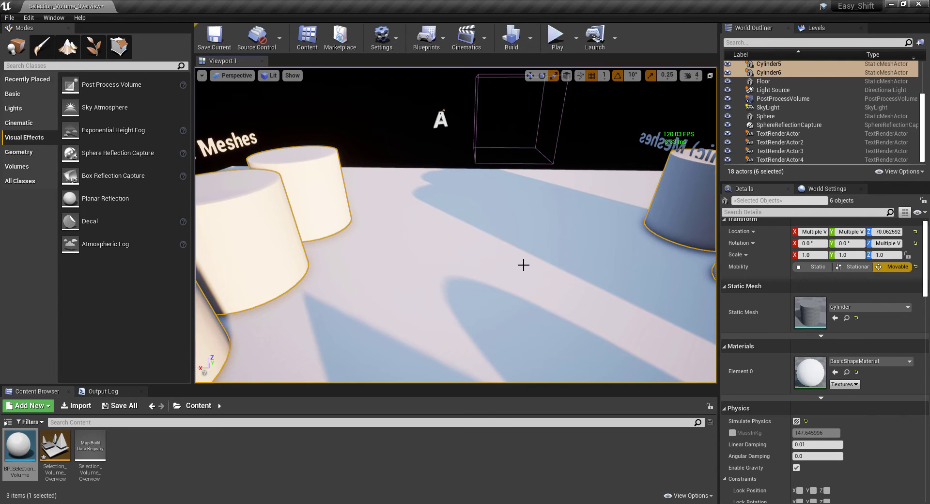
pyautogui.press('s')
pyautogui.moveTo(524, 265); pyautogui.dragTo(495, 270, button='right')
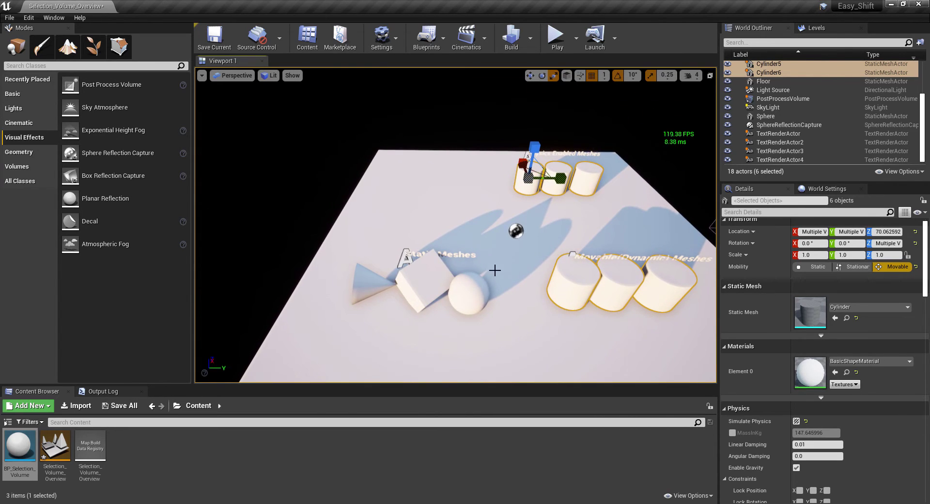
pyautogui.moveTo(8, 477); pyautogui.dragTo(495, 263)
pyautogui.press('f')
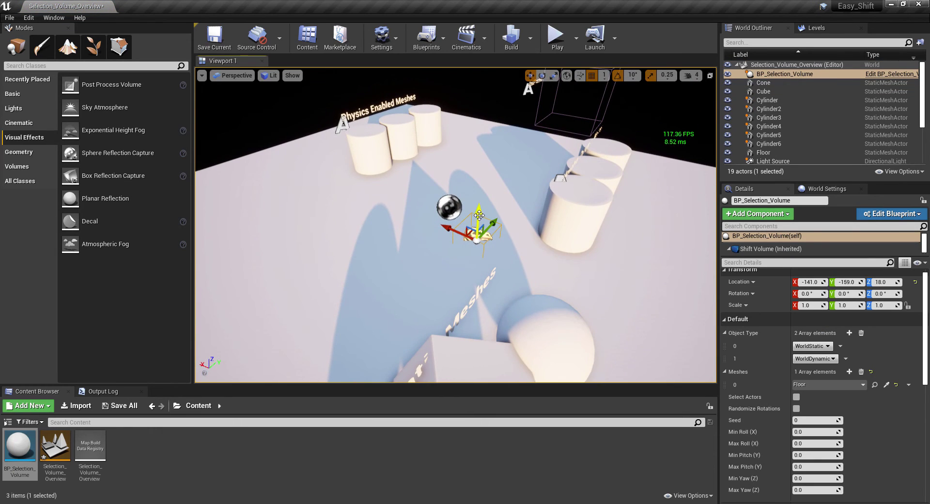
pyautogui.moveTo(454, 216); pyautogui.dragTo(396, 195)
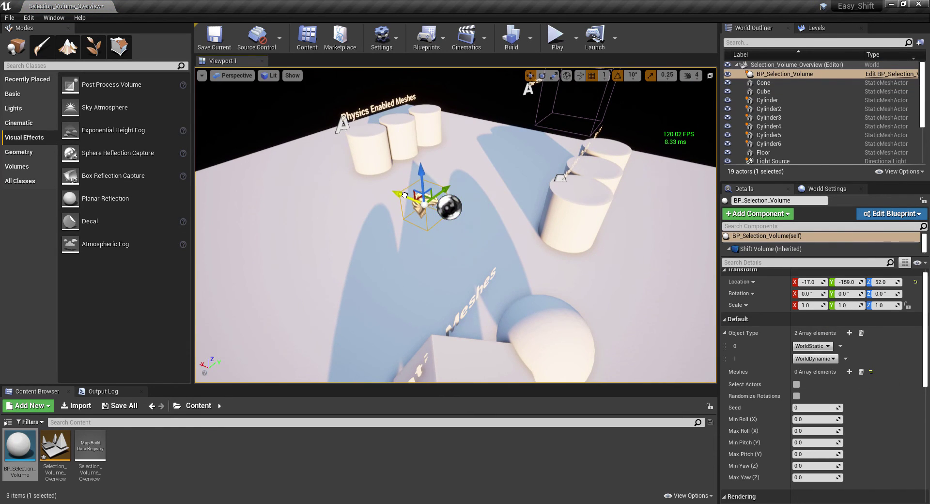
# Stretch the selection volume along Y to a scale of 9.75
pyautogui.press('d')
pyautogui.moveTo(396, 195); pyautogui.dragTo(349, 204, button='right')
pyautogui.press('r')
pyautogui.press('d')
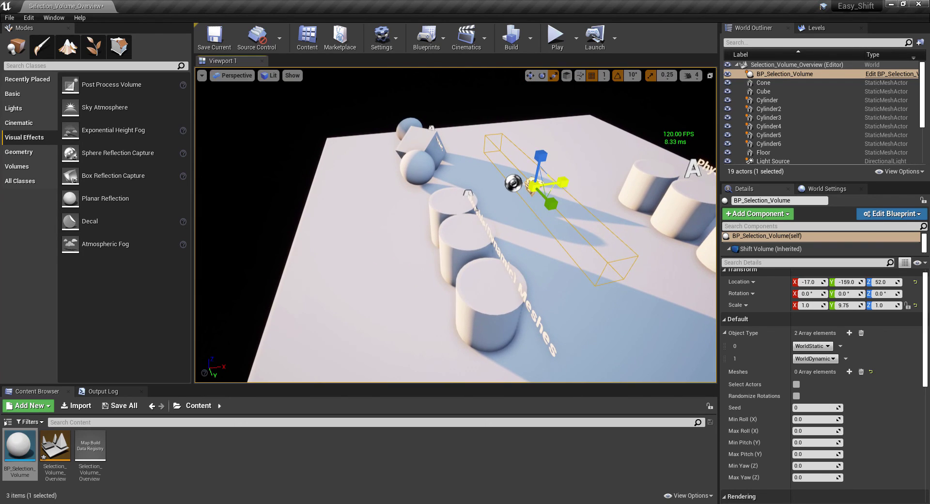